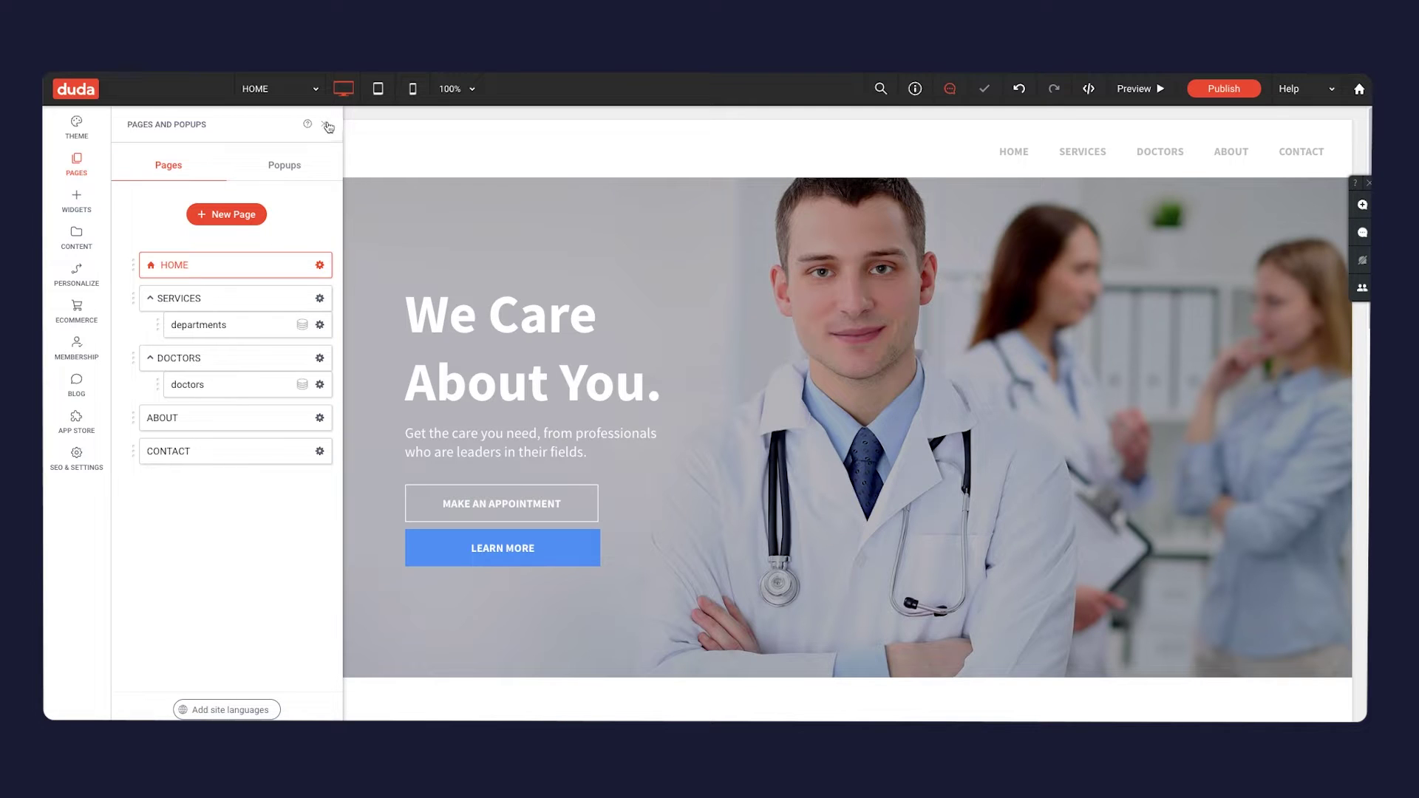
# Close the pages list and examine the Our Services section on the home page
pyautogui.click(327, 127)
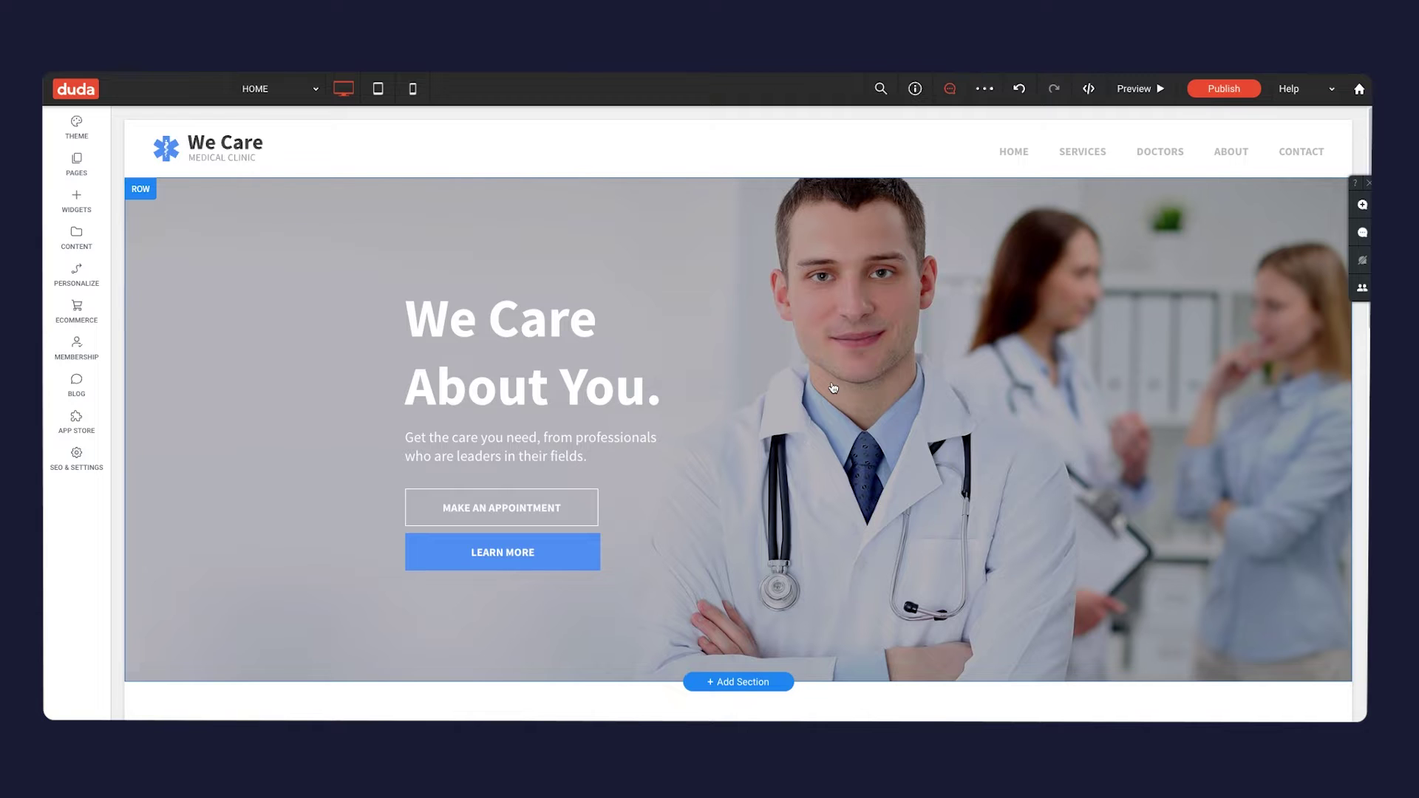
pyautogui.scroll(-4, 833, 387)
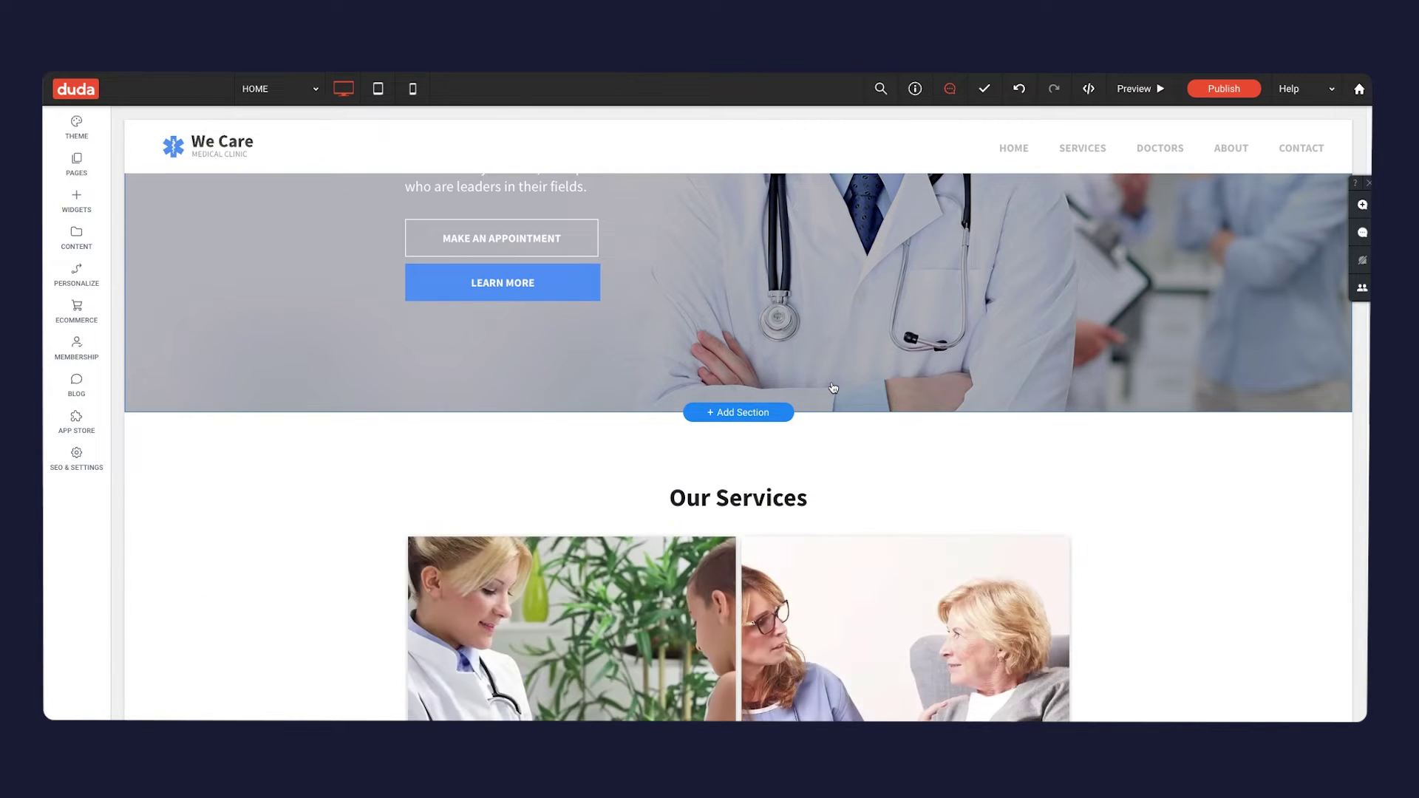
pyautogui.scroll(-5, 833, 387)
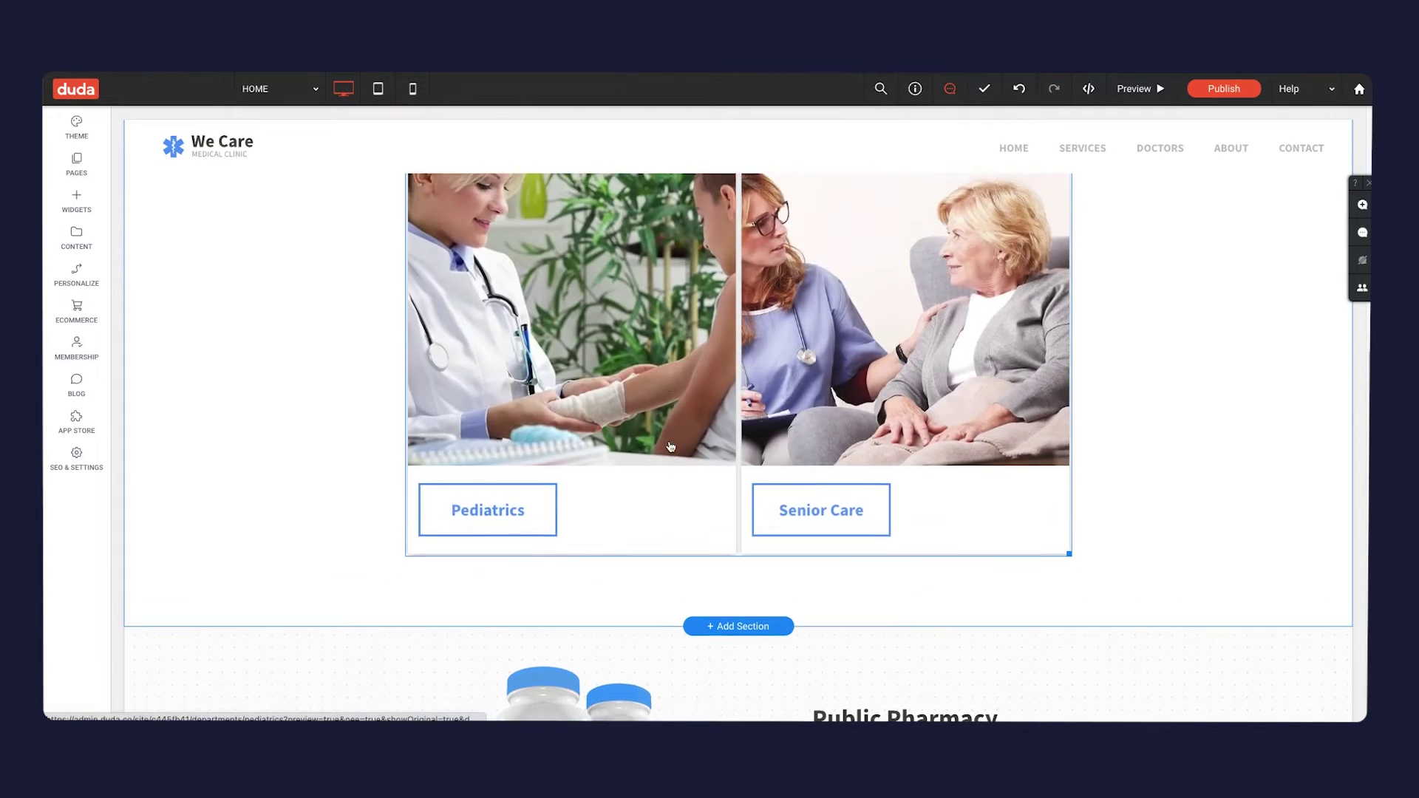
pyautogui.scroll(2, 618, 262)
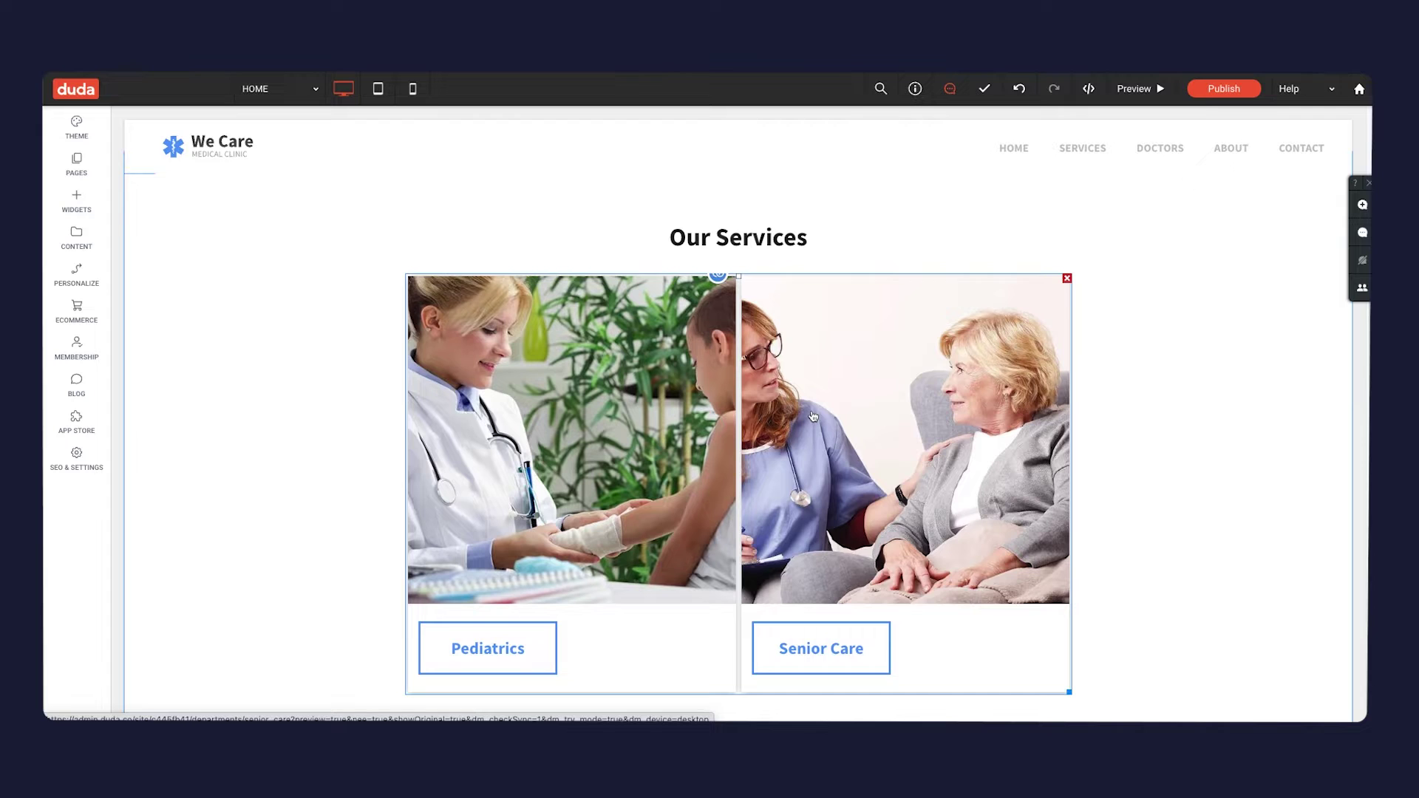
pyautogui.rightClick(813, 416)
pyautogui.click(776, 412)
# Preview the site and examine the Pediatrics department page, including its Staff section and office hours
pyautogui.click(1138, 88)
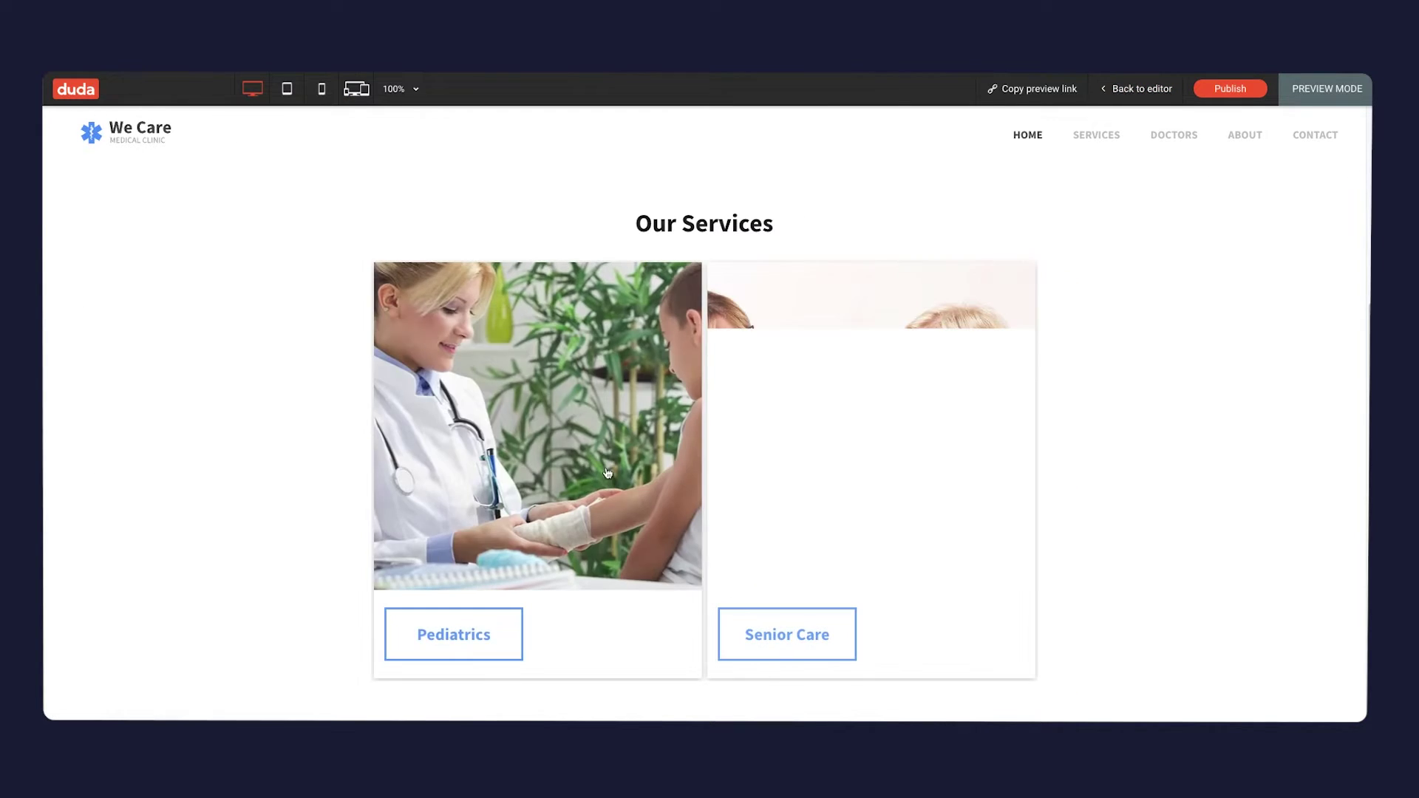
pyautogui.click(464, 634)
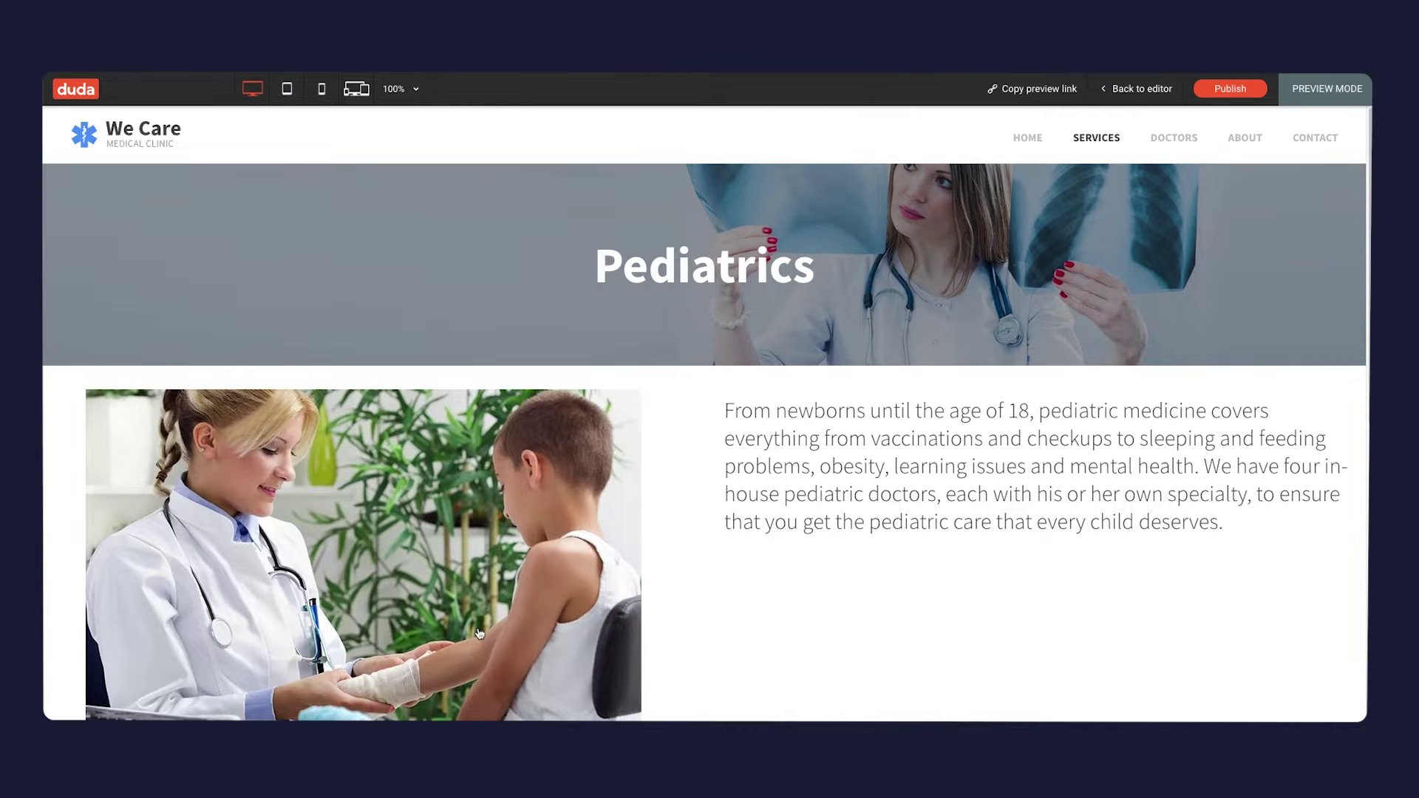
pyautogui.scroll(-6, 716, 451)
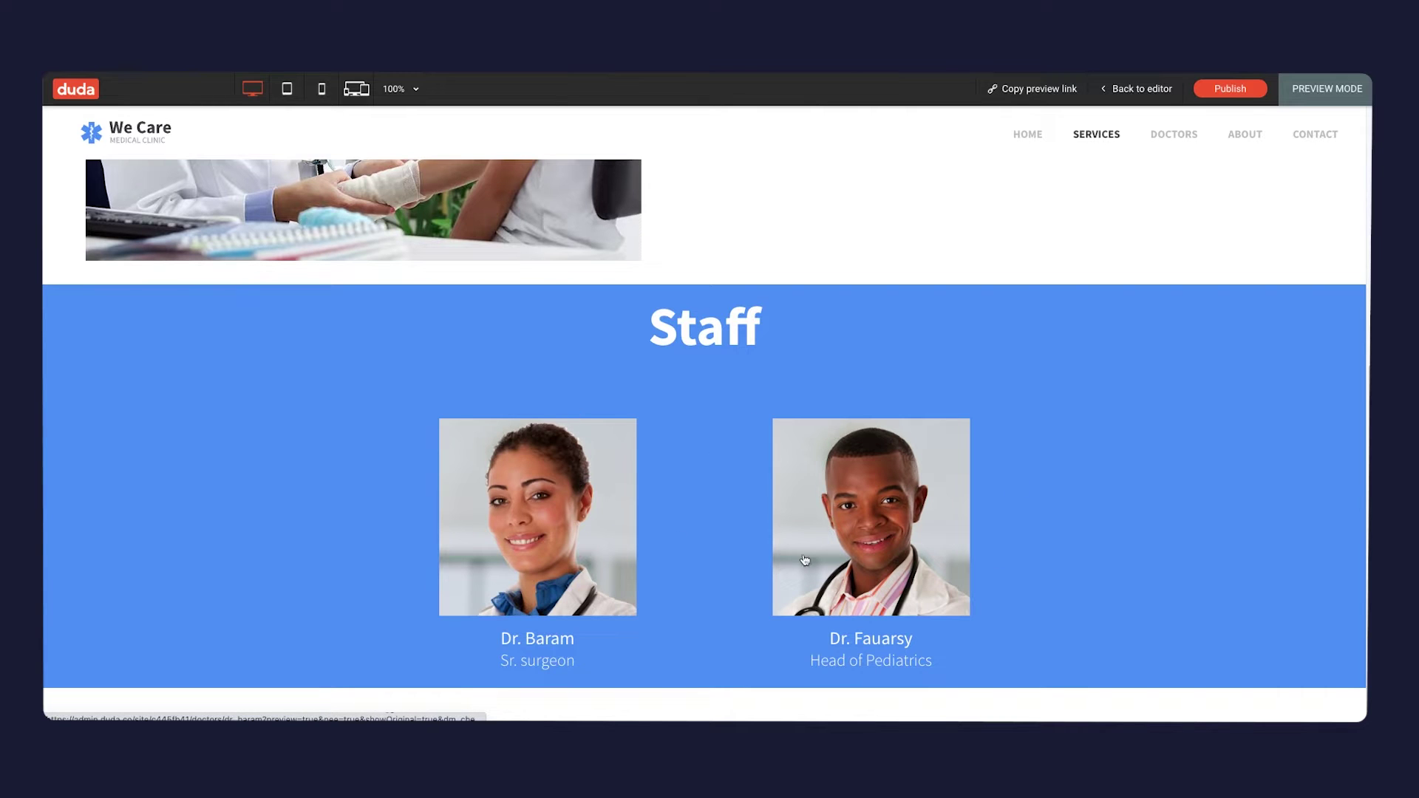
pyautogui.scroll(-1, 735, 462)
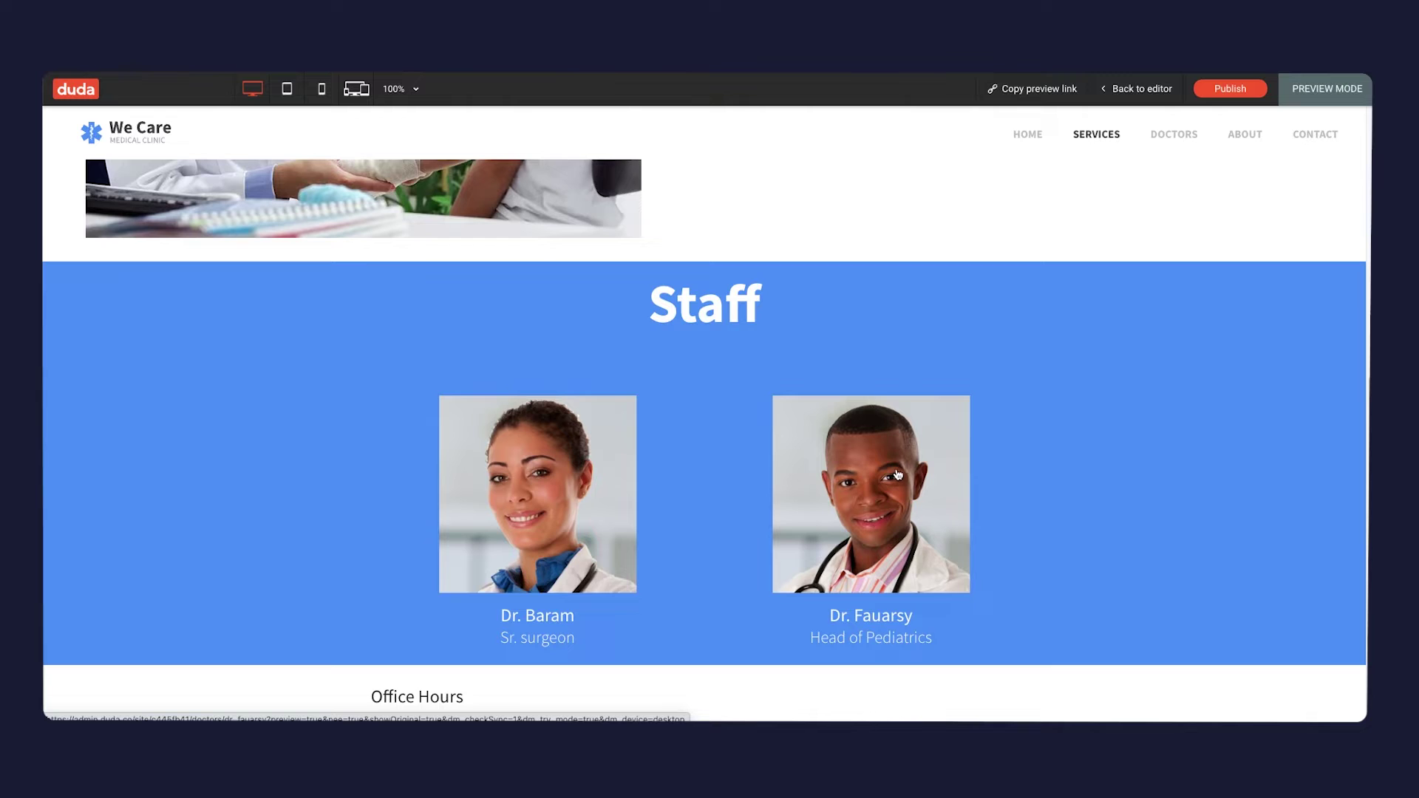
pyautogui.scroll(10, 868, 446)
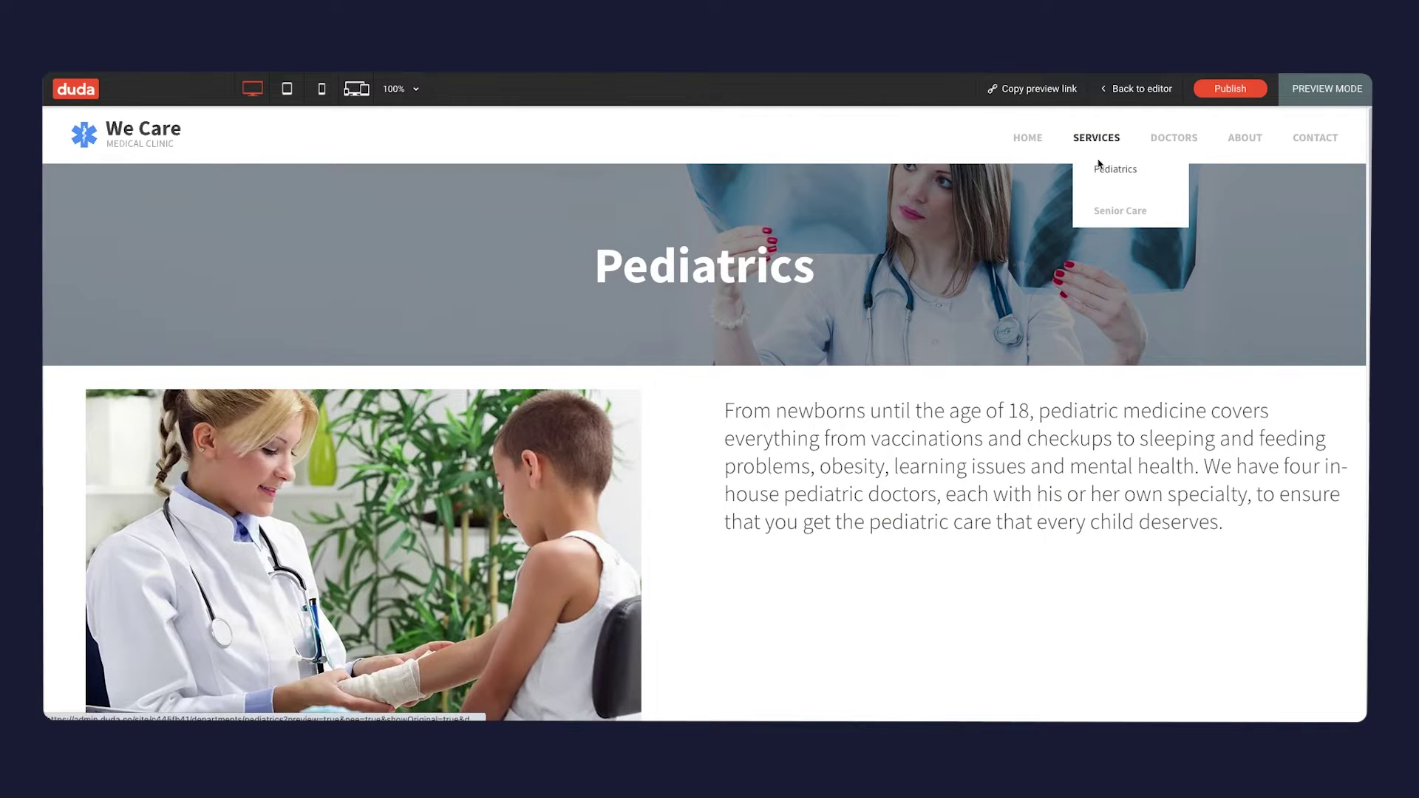
pyautogui.click(1099, 168)
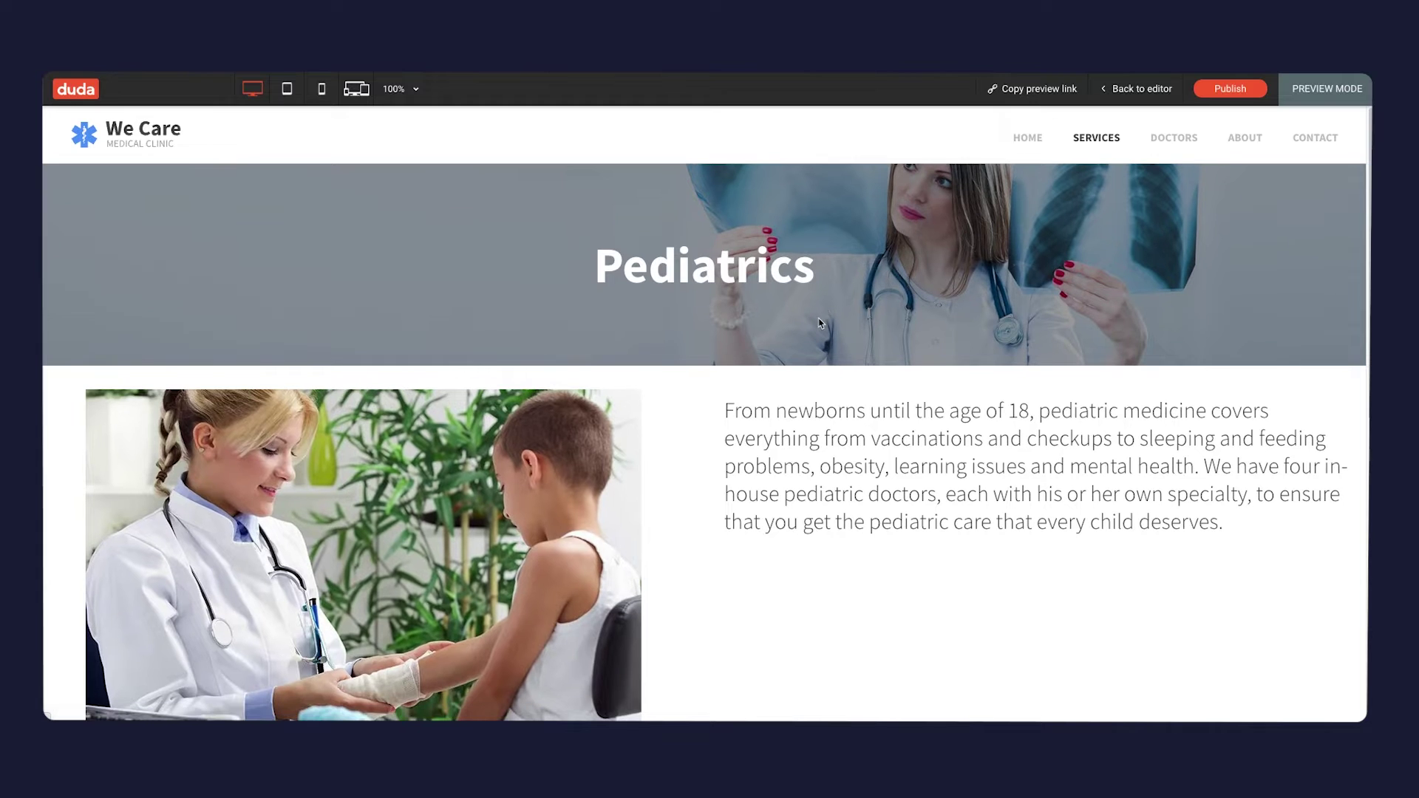
pyautogui.scroll(-8, 822, 340)
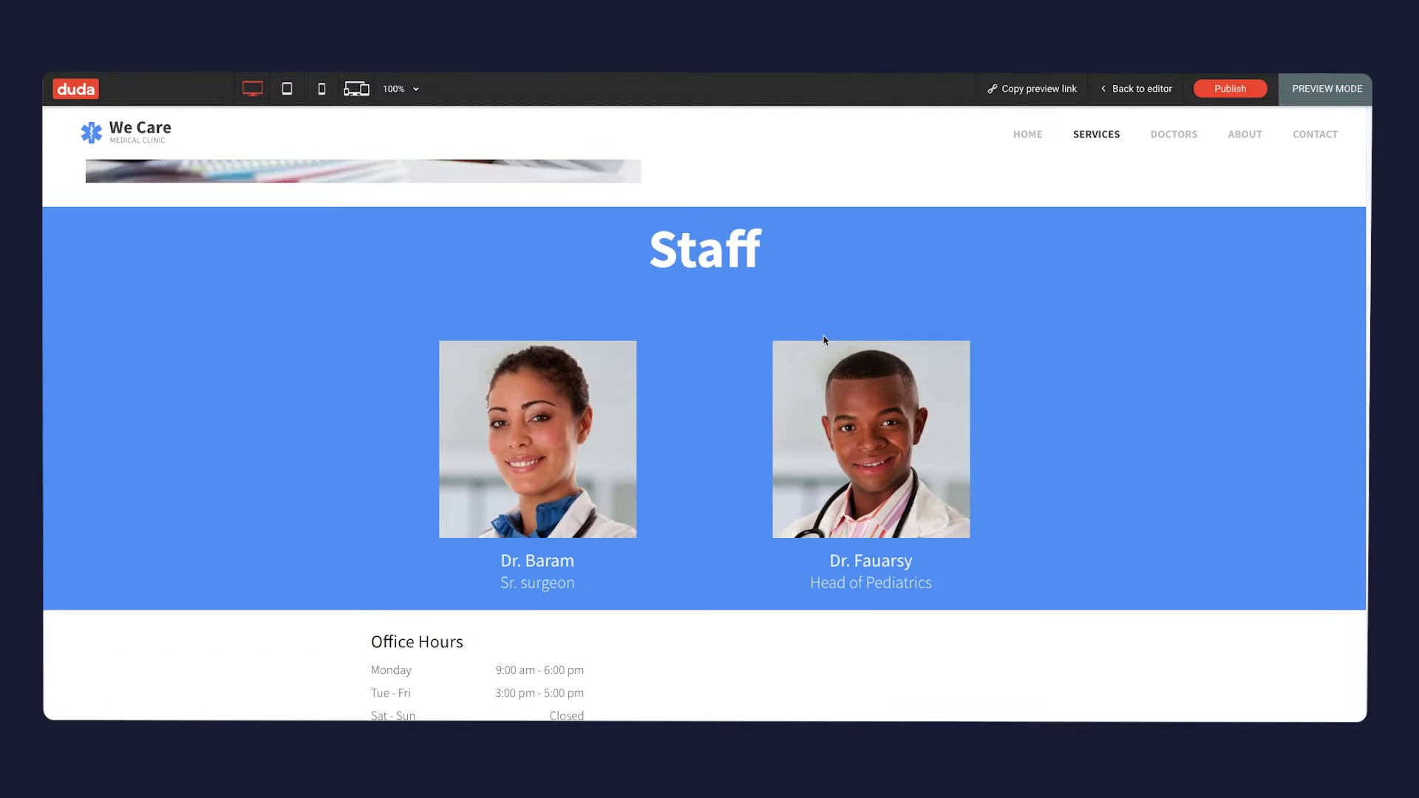
pyautogui.scroll(8, 825, 340)
# Switch the preview to the Senior Care page and examine its Staff section
pyautogui.moveTo(1097, 139)
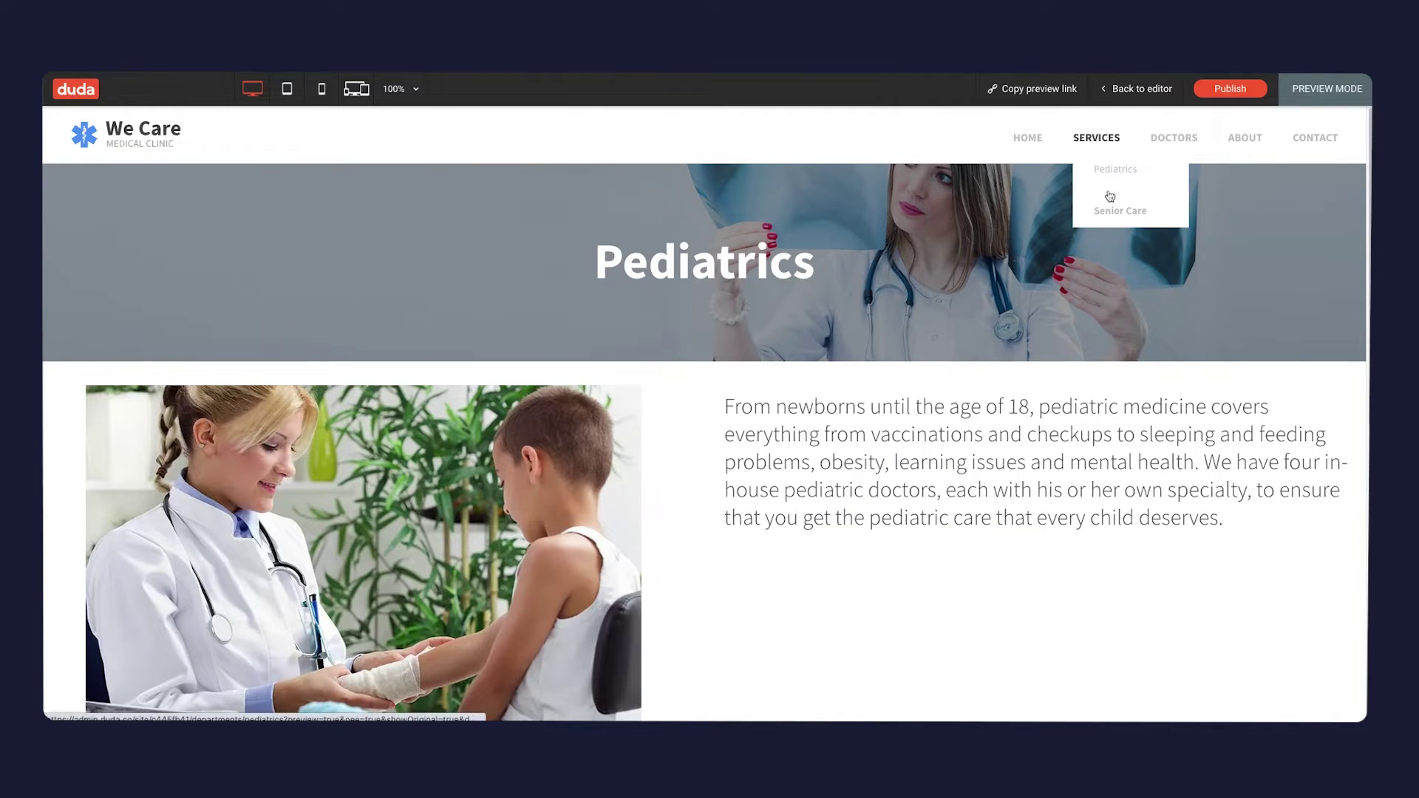
pyautogui.click(1112, 213)
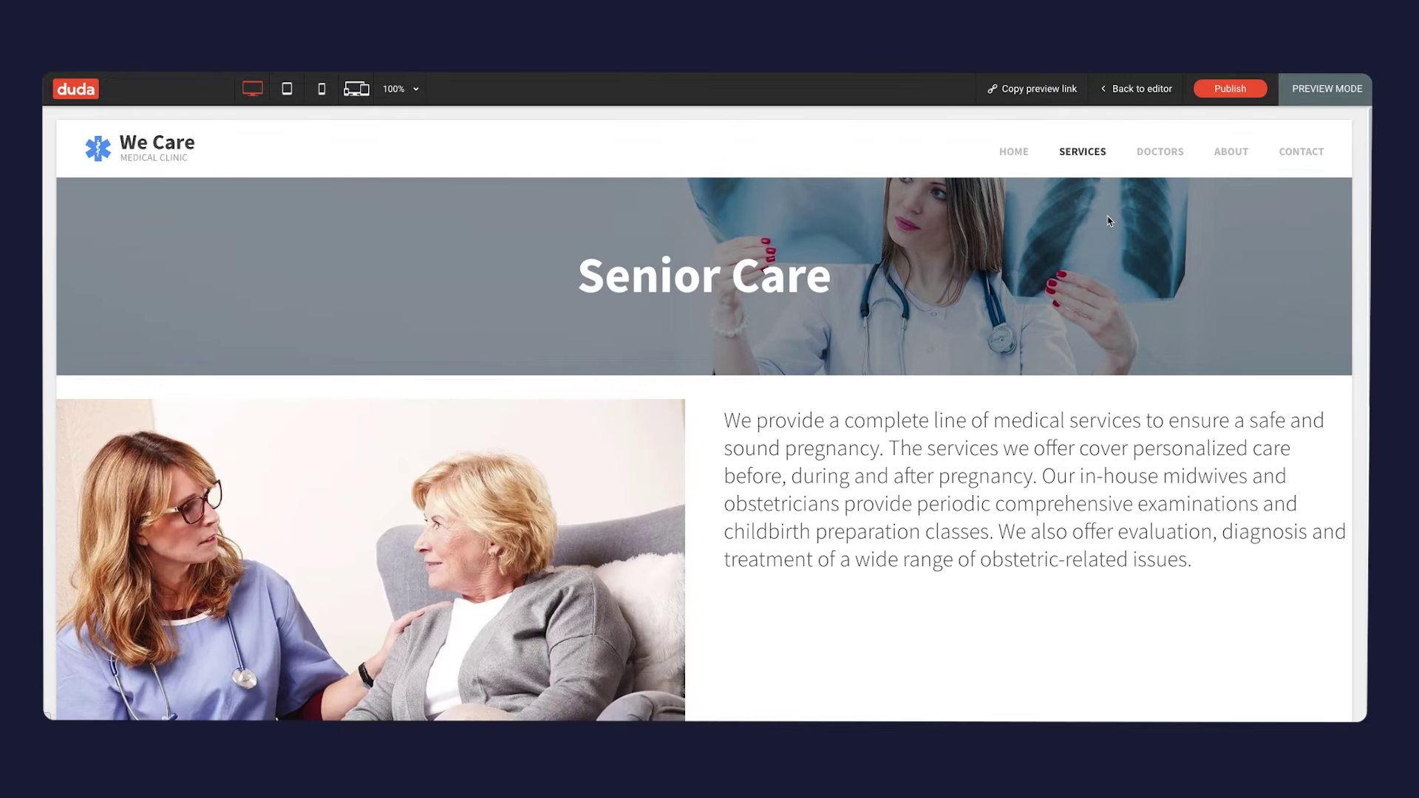
pyautogui.scroll(-8, 818, 320)
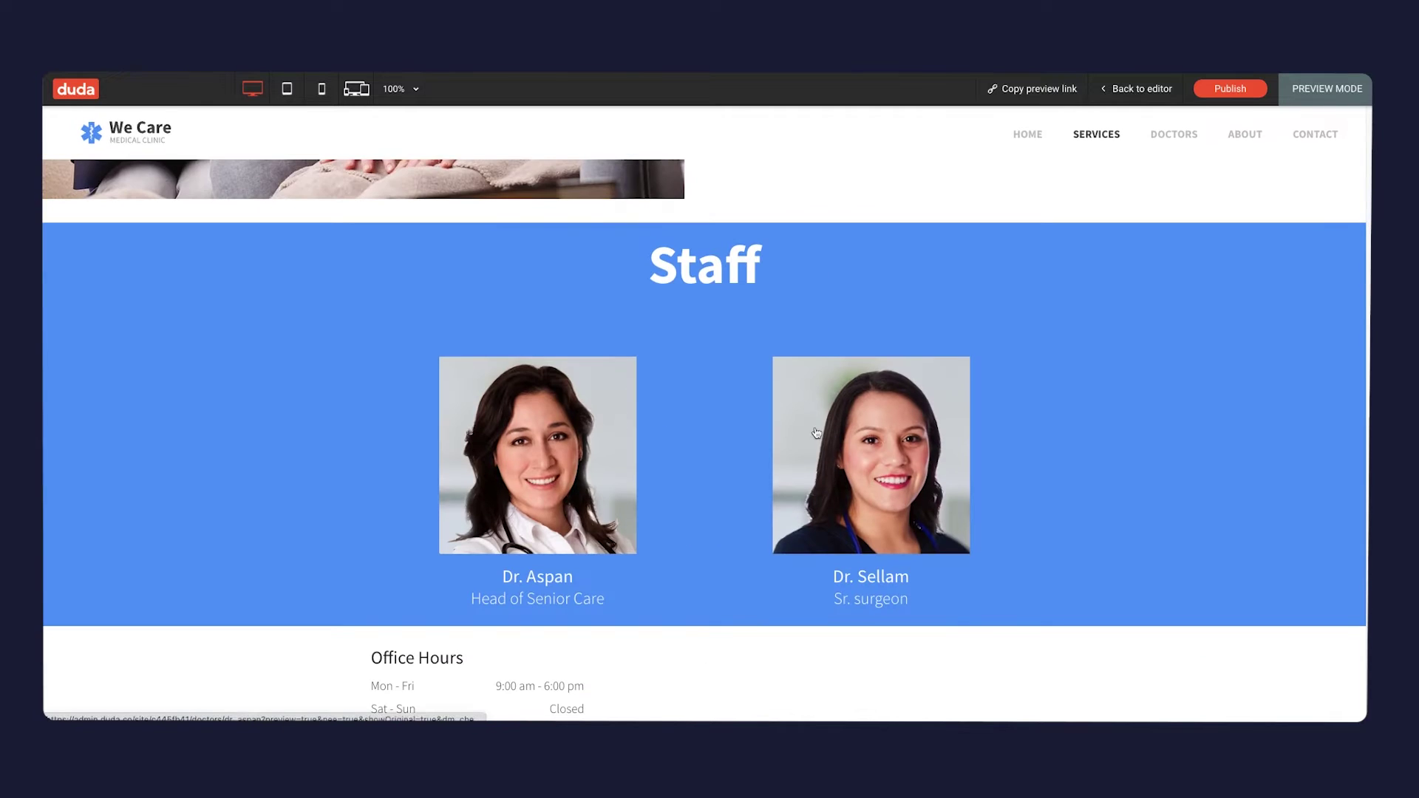
# Open the profile page of the Head of Senior Care and examine its Department section
pyautogui.click(544, 480)
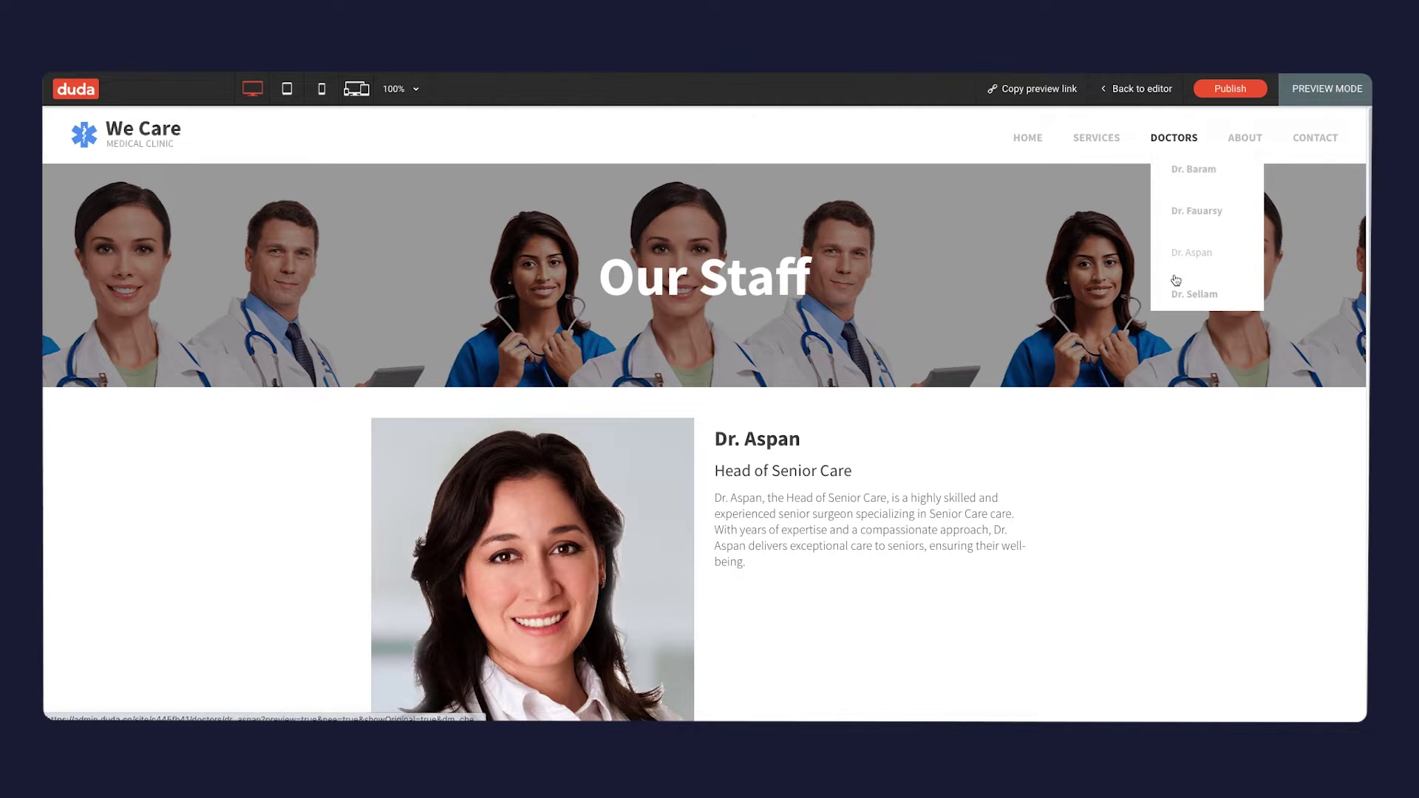
pyautogui.scroll(-5, 992, 289)
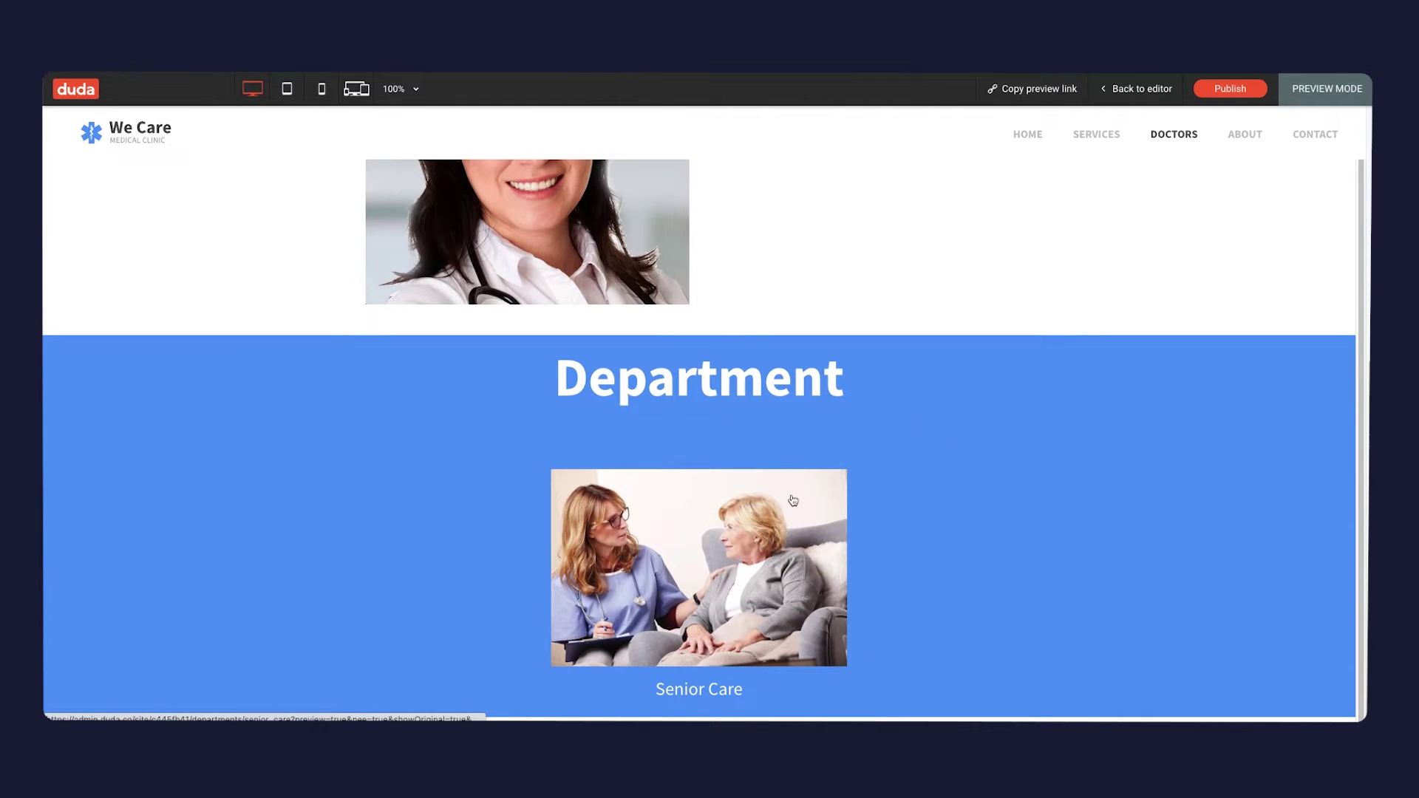
pyautogui.scroll(5, 1149, 207)
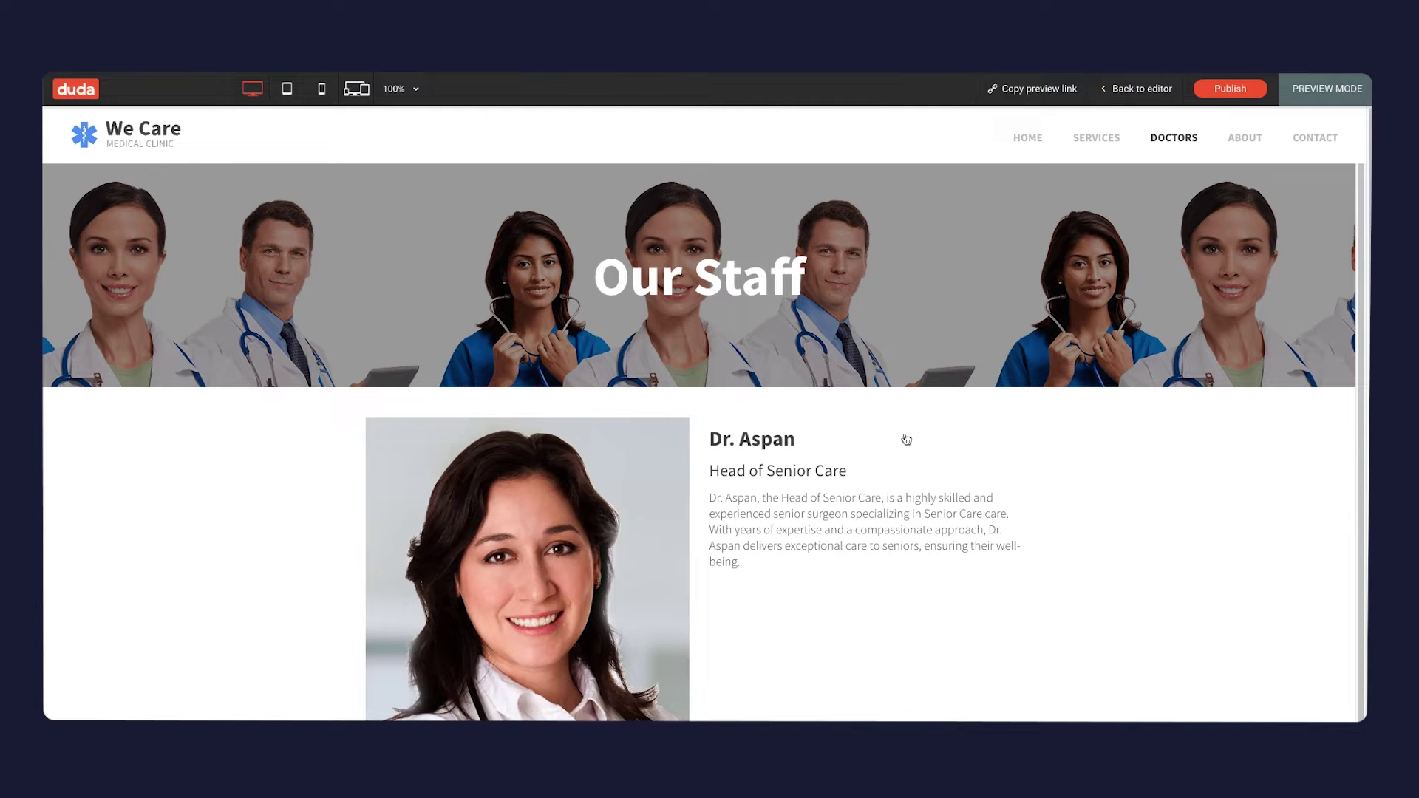
# Return to the editor and display the Staff section of the Pediatrics dynamic page
pyautogui.click(1123, 89)
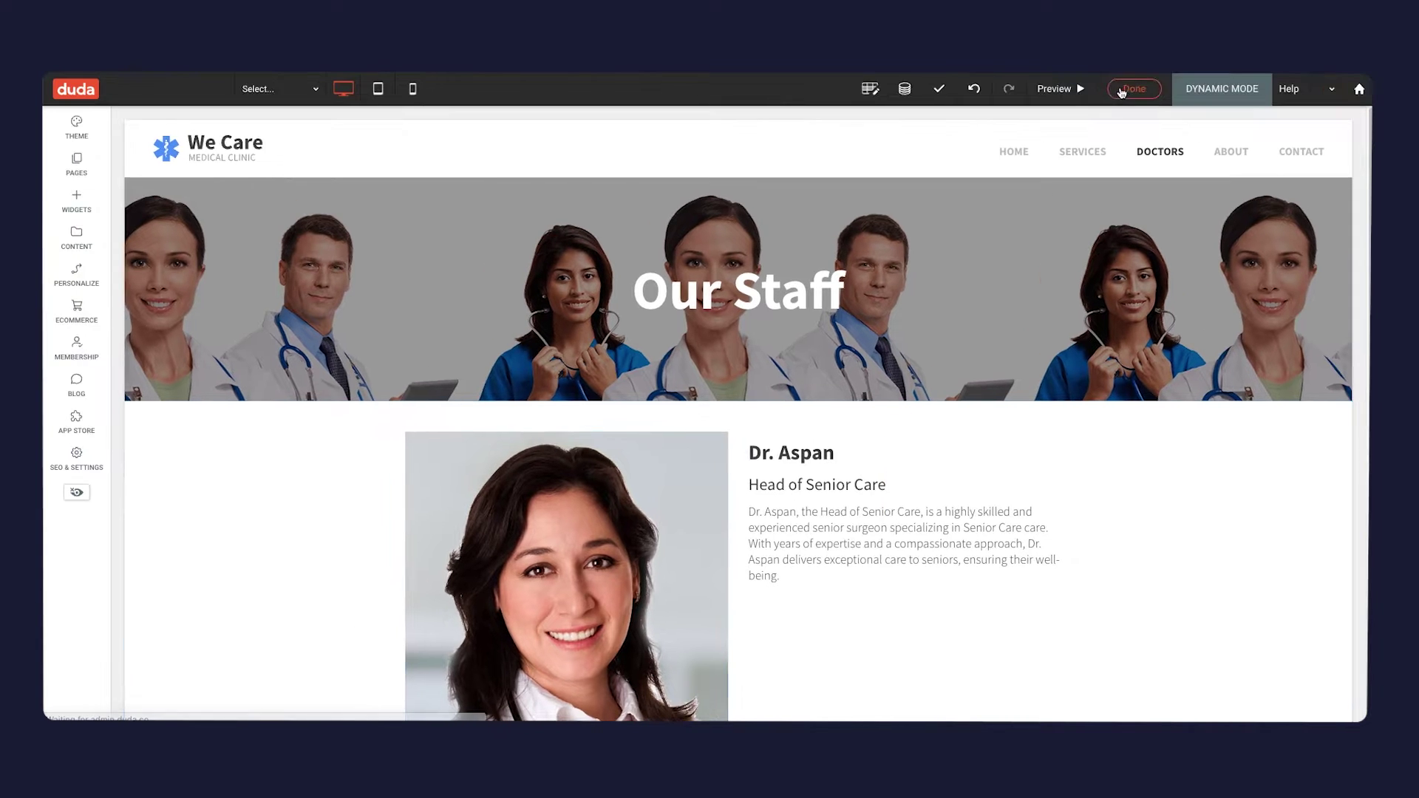
pyautogui.moveTo(1149, 164)
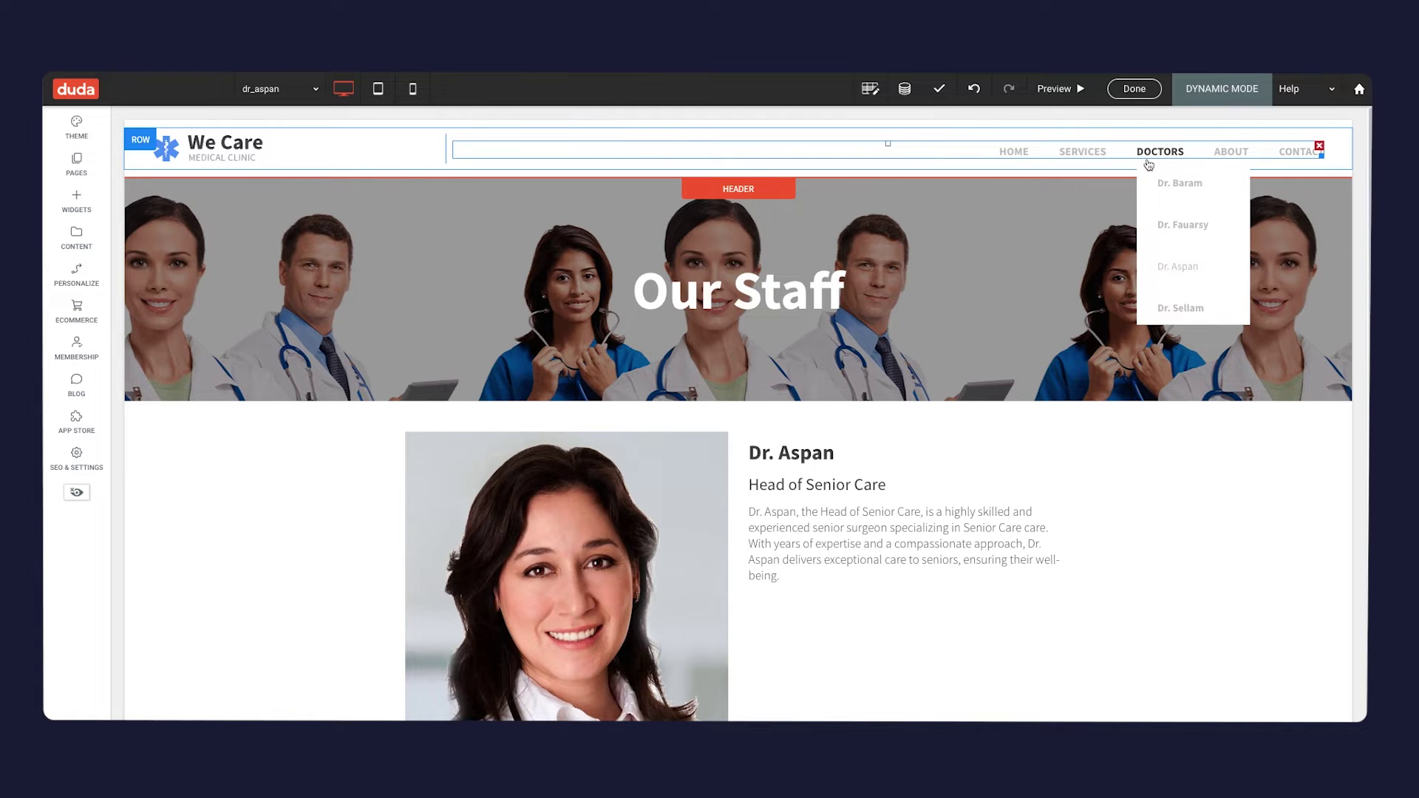
pyautogui.moveTo(1073, 153)
pyautogui.click(1103, 183)
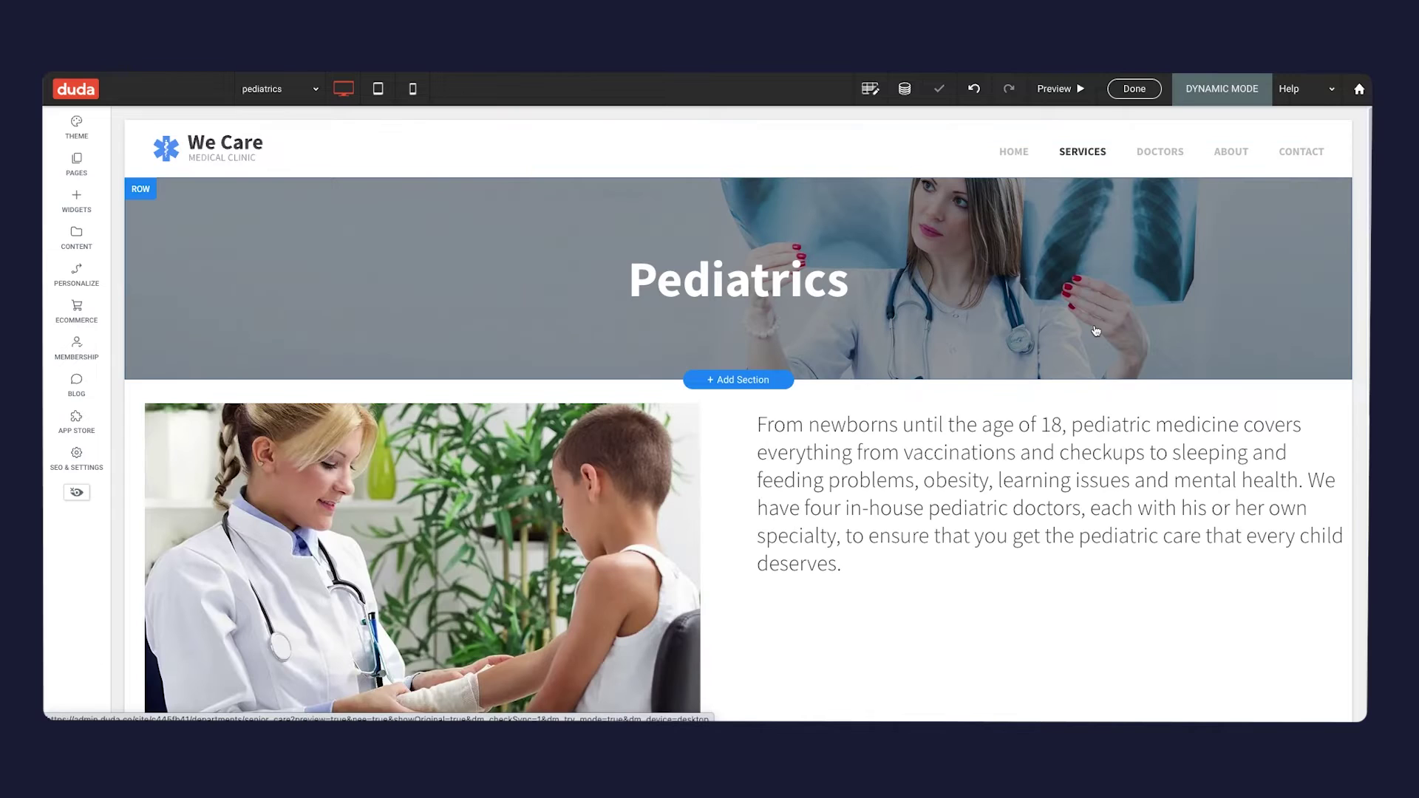
pyautogui.scroll(-3, 1006, 342)
pyautogui.scroll(-5, 1007, 342)
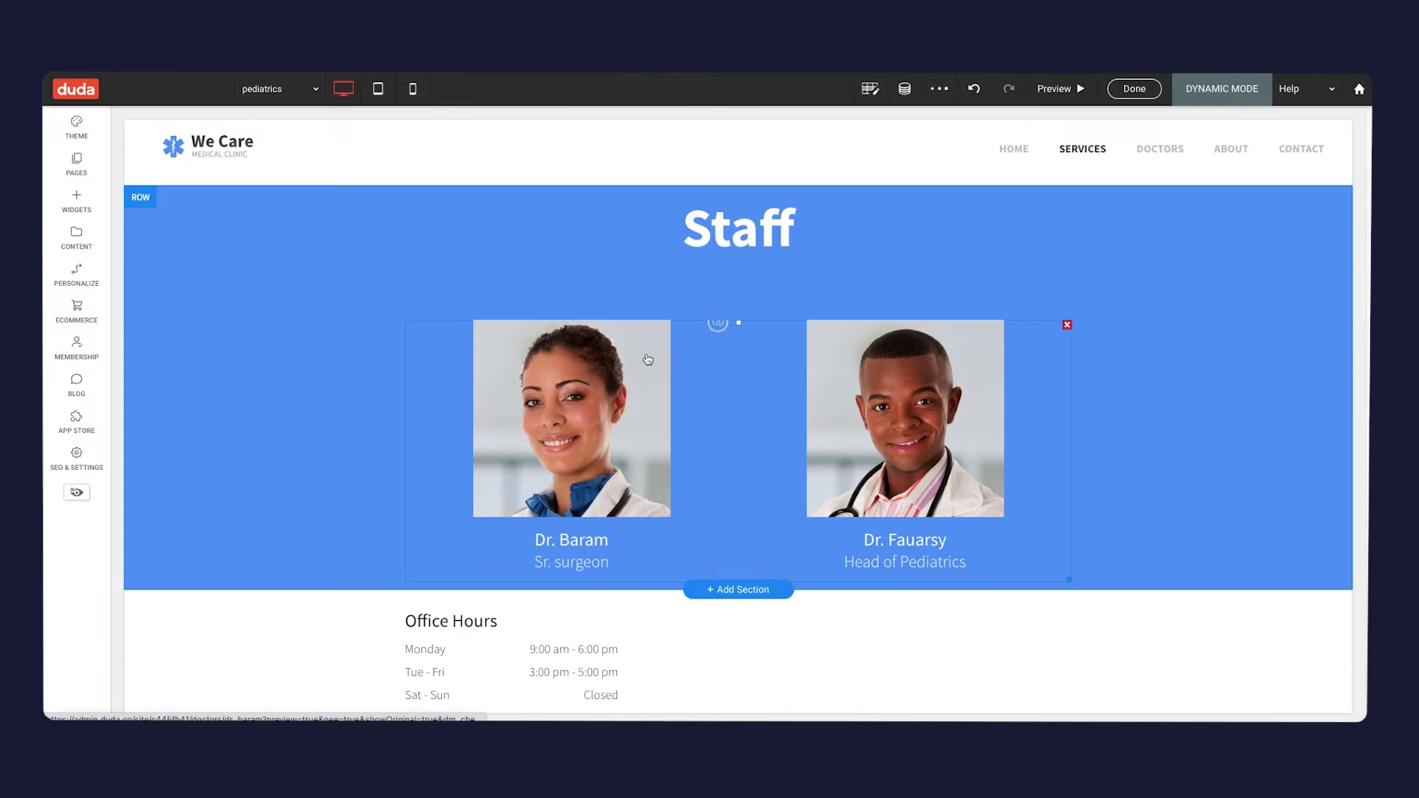
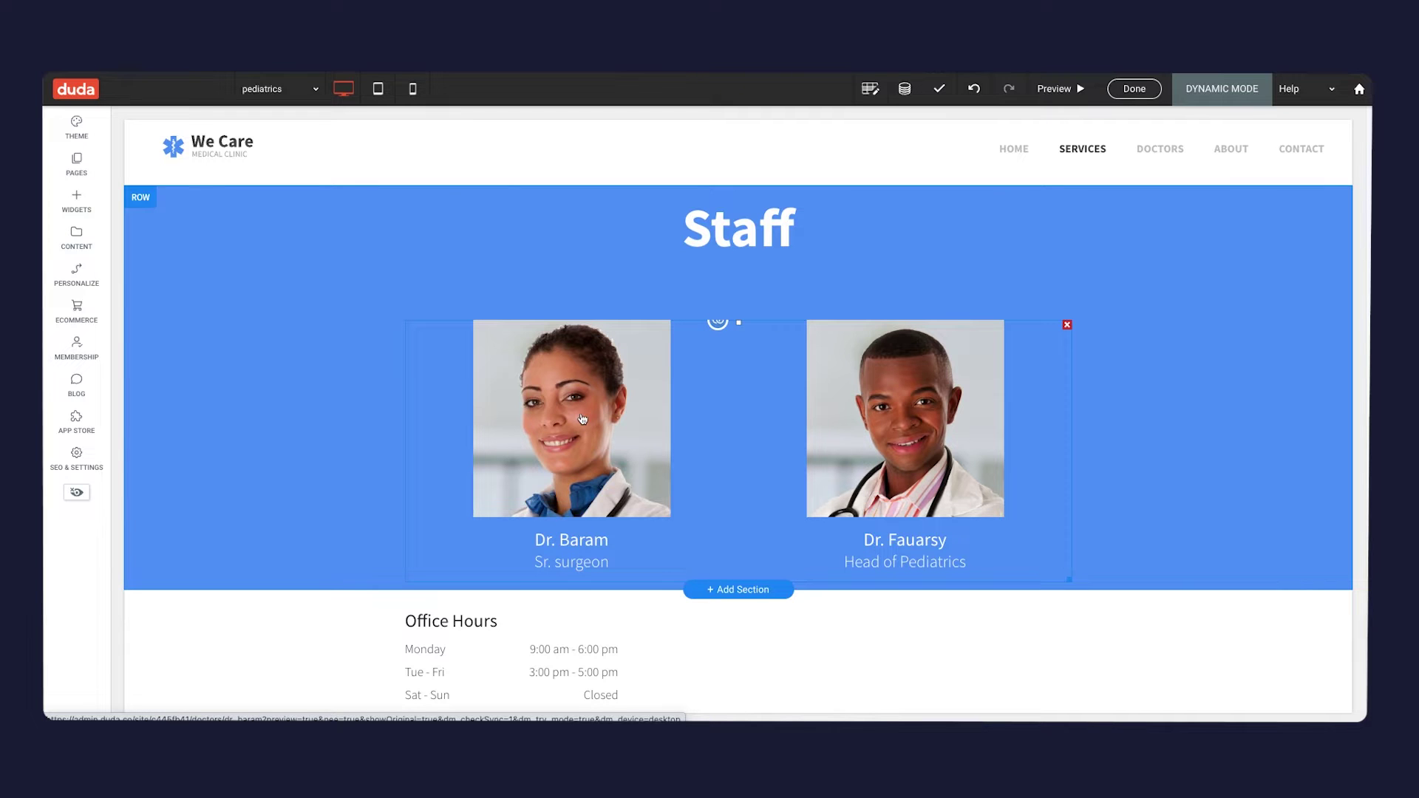
# Open the site's collections in the content library
pyautogui.click(77, 164)
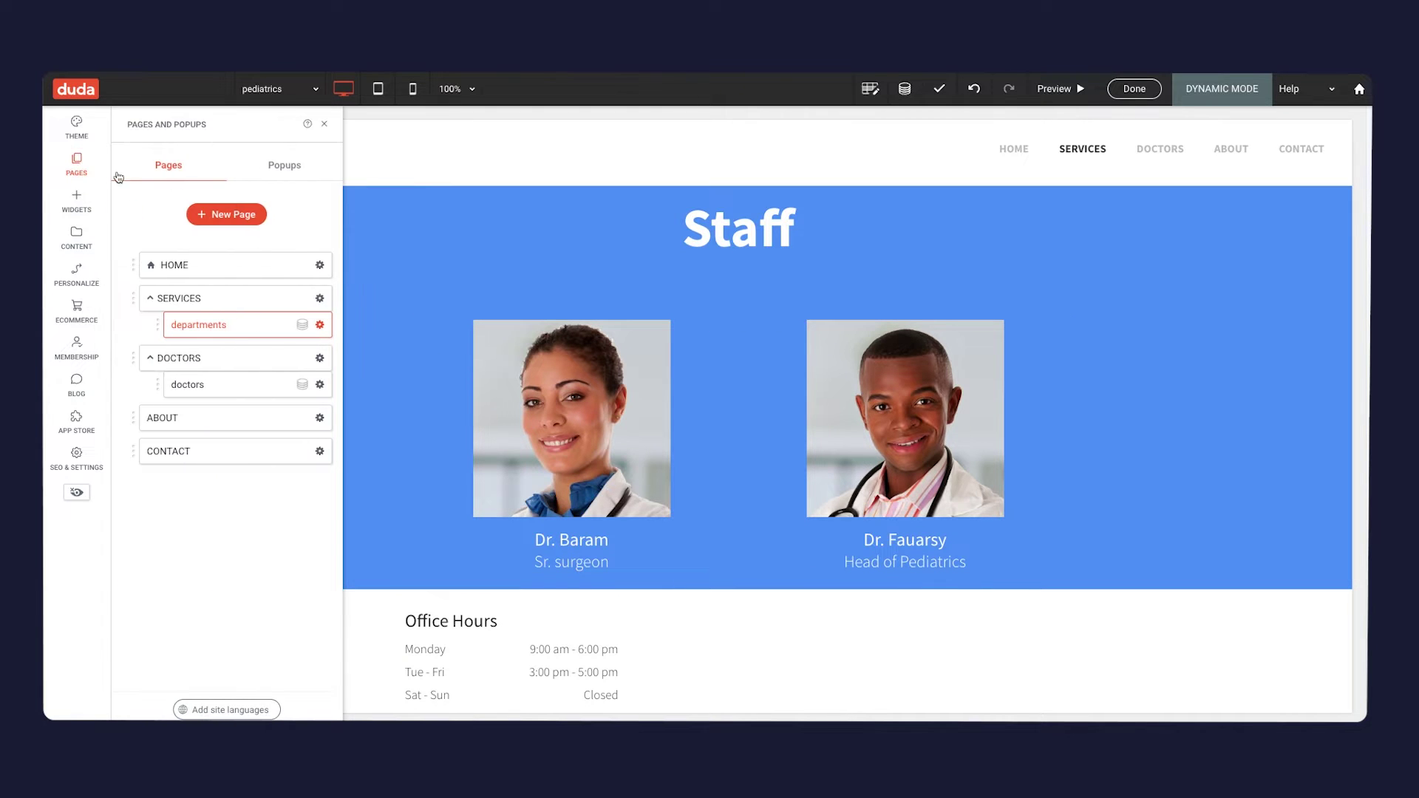
pyautogui.click(81, 238)
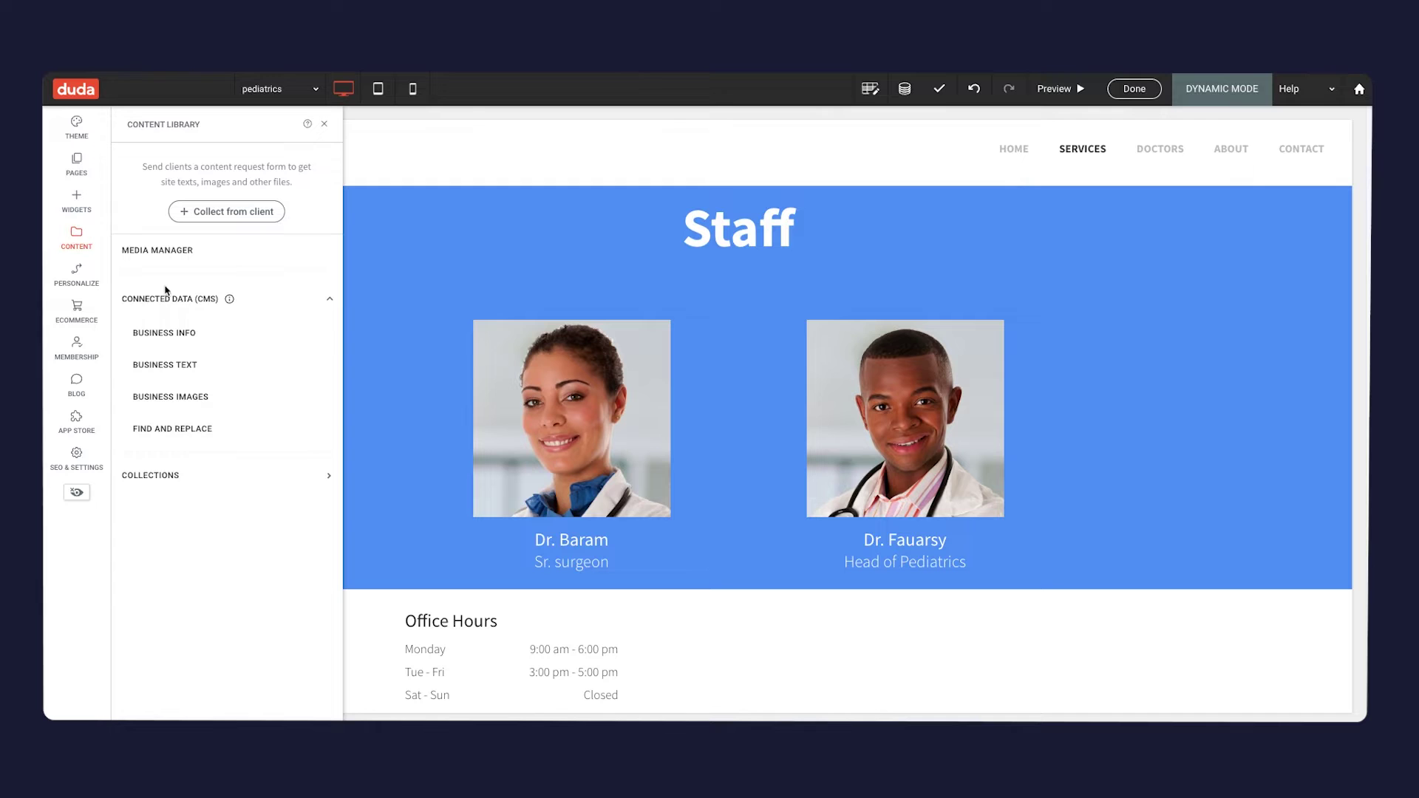
pyautogui.click(172, 478)
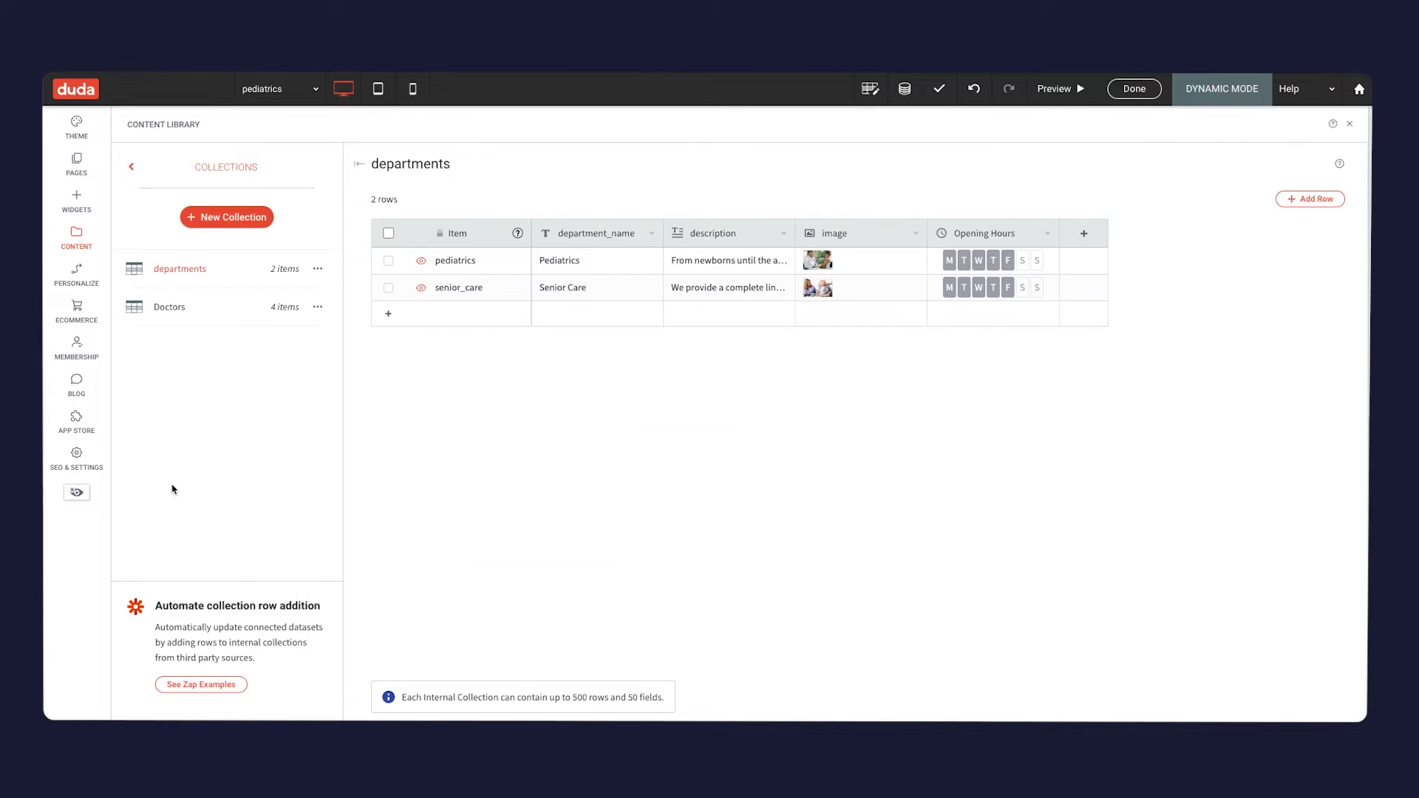
# Compare the fields and rows of the Doctors collection with those of the departments collection
pyautogui.click(189, 323)
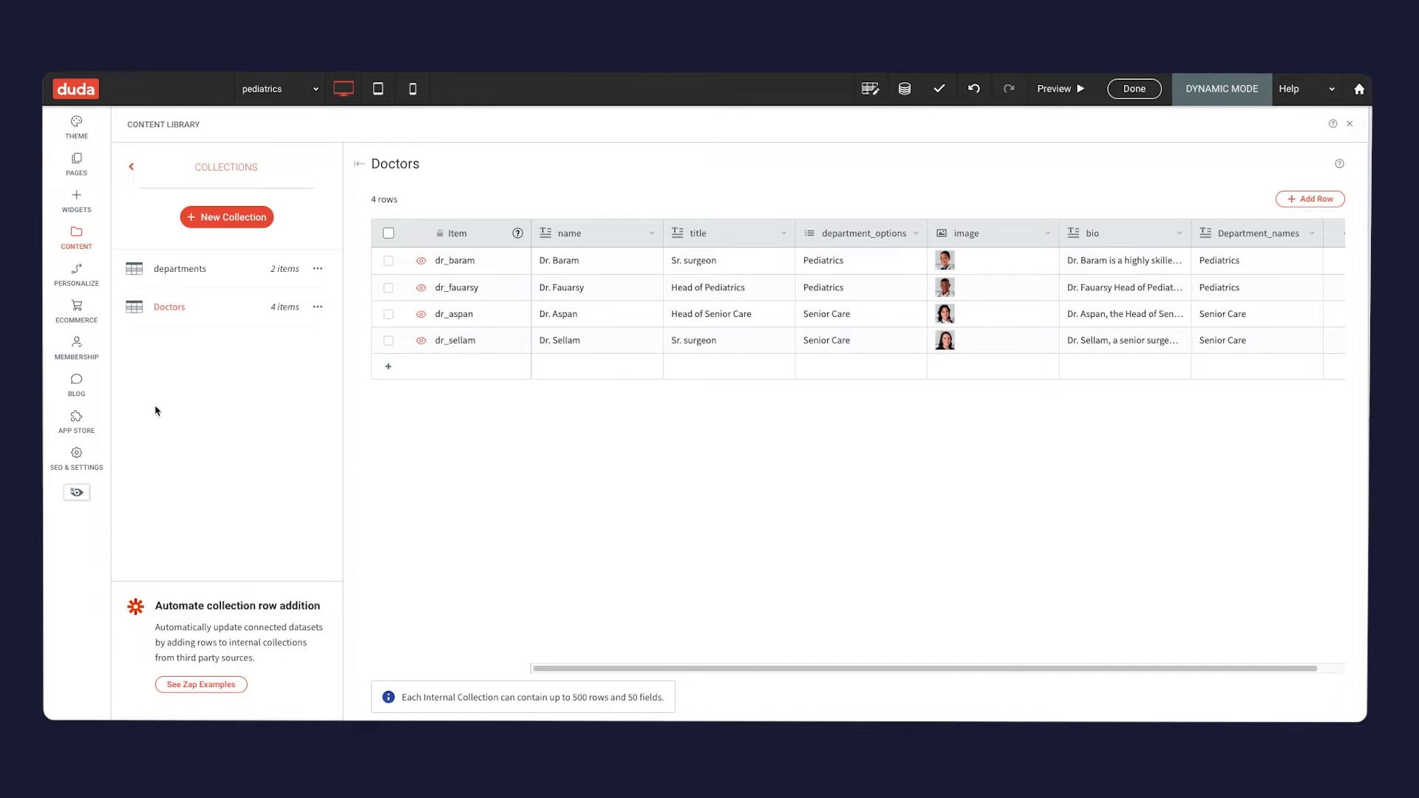
pyautogui.click(201, 271)
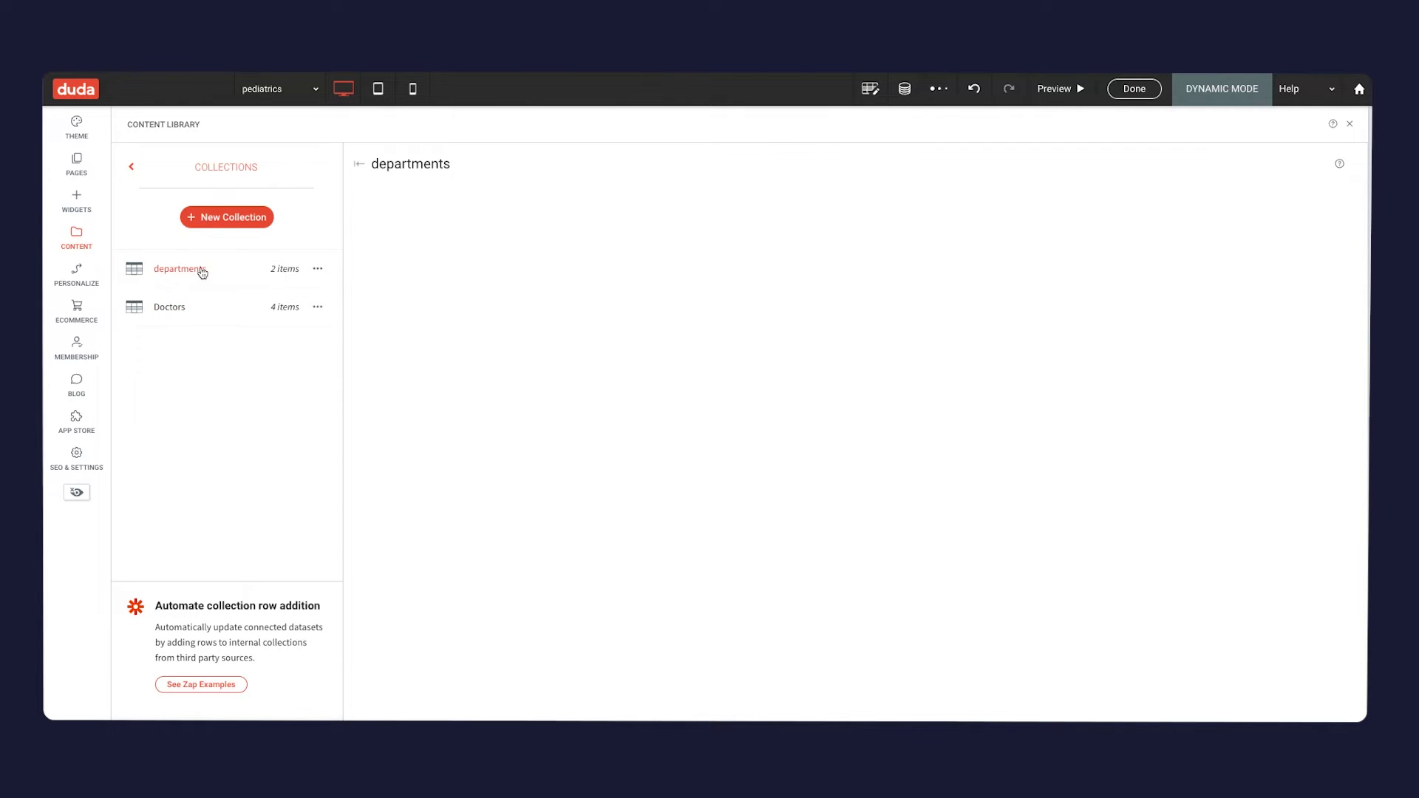
pyautogui.click(176, 307)
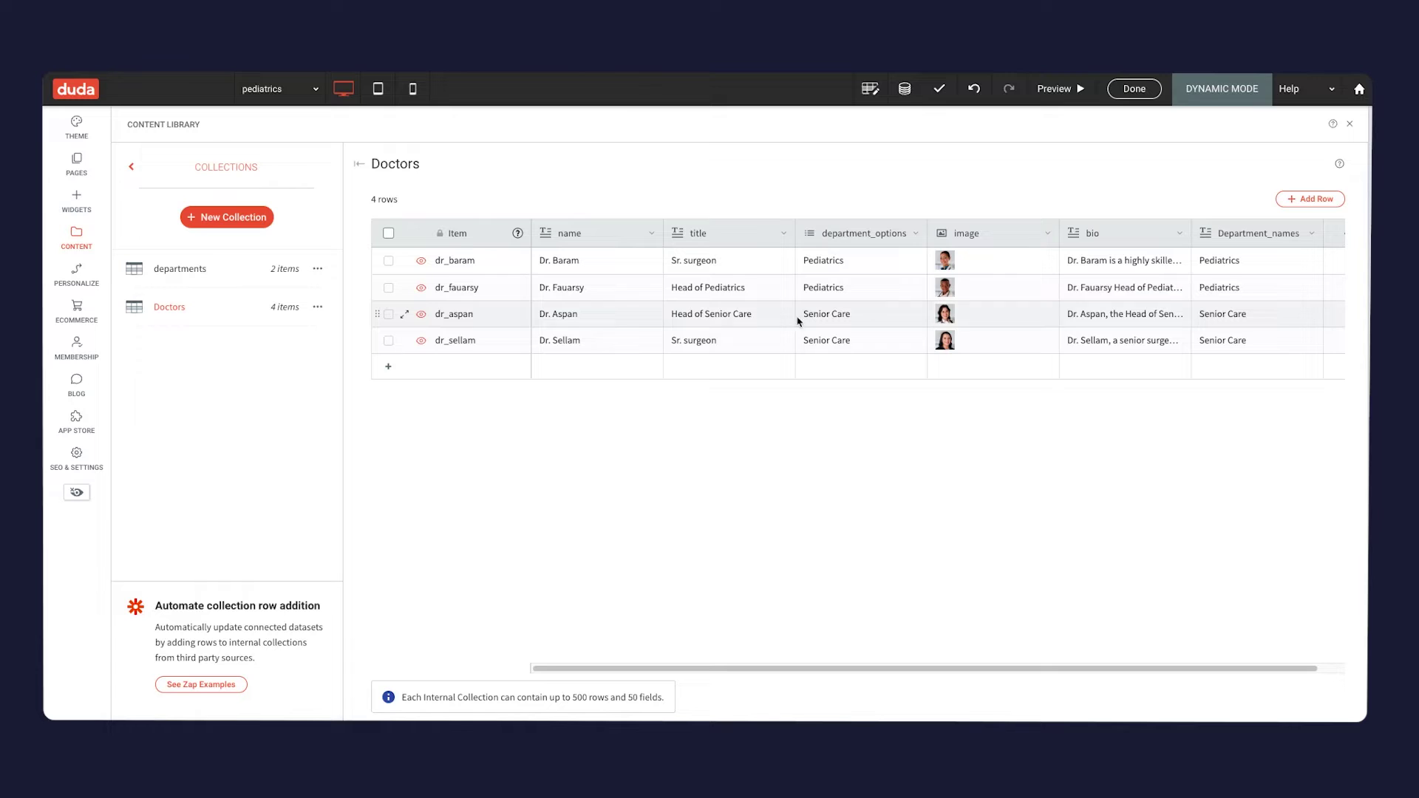
pyautogui.click(228, 272)
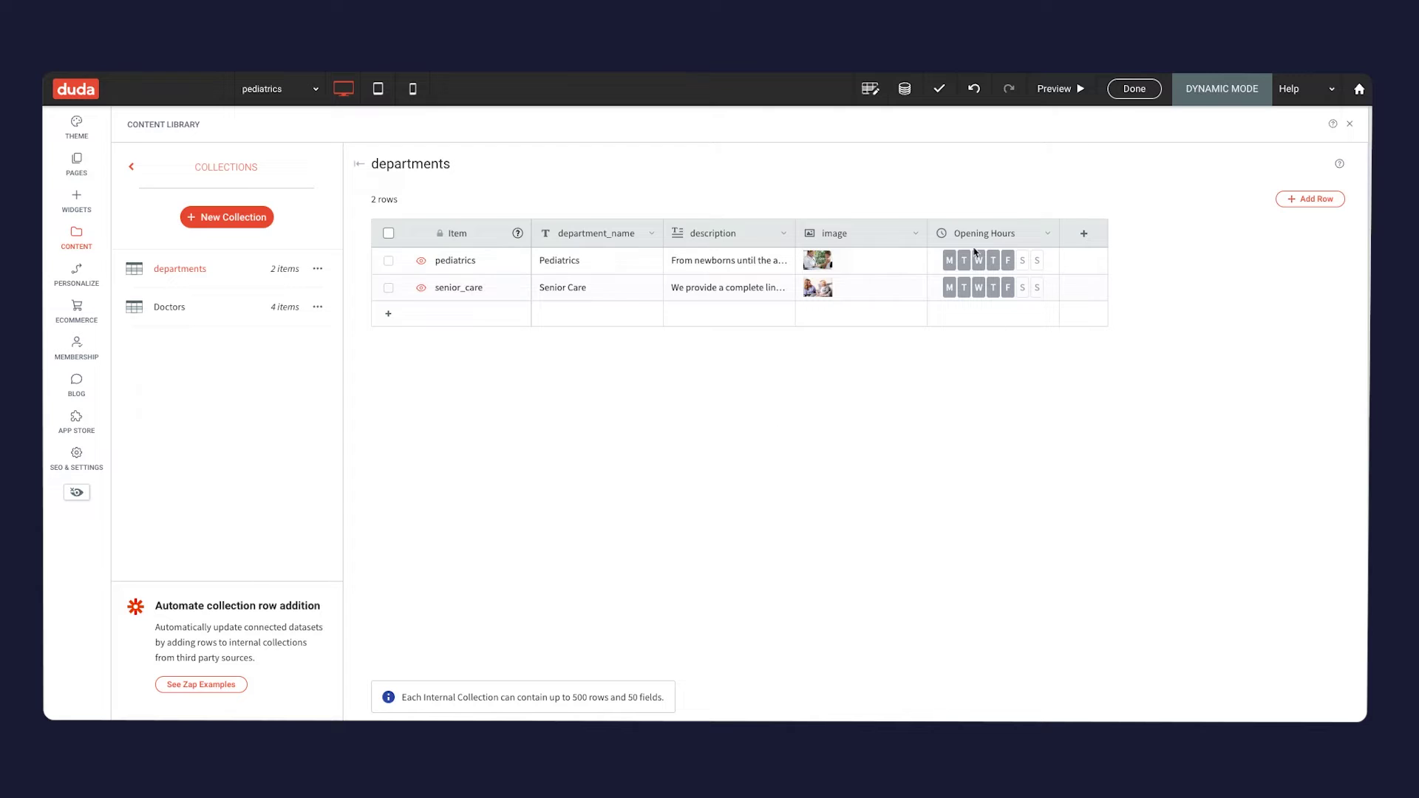
pyautogui.click(168, 307)
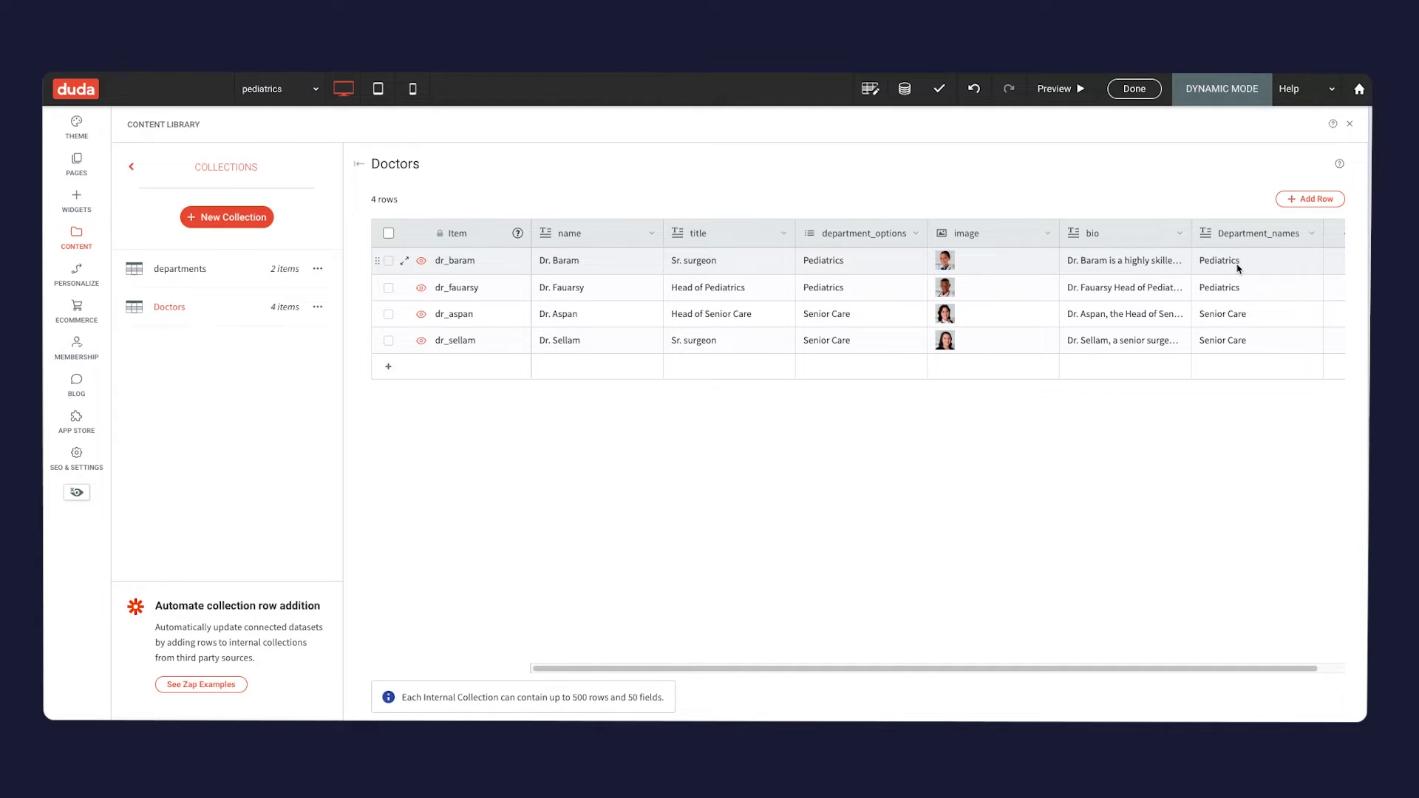
# Examine the predefined options of the department_options multi-select field in the Doctors collection, and close its settings without saving
pyautogui.click(907, 236)
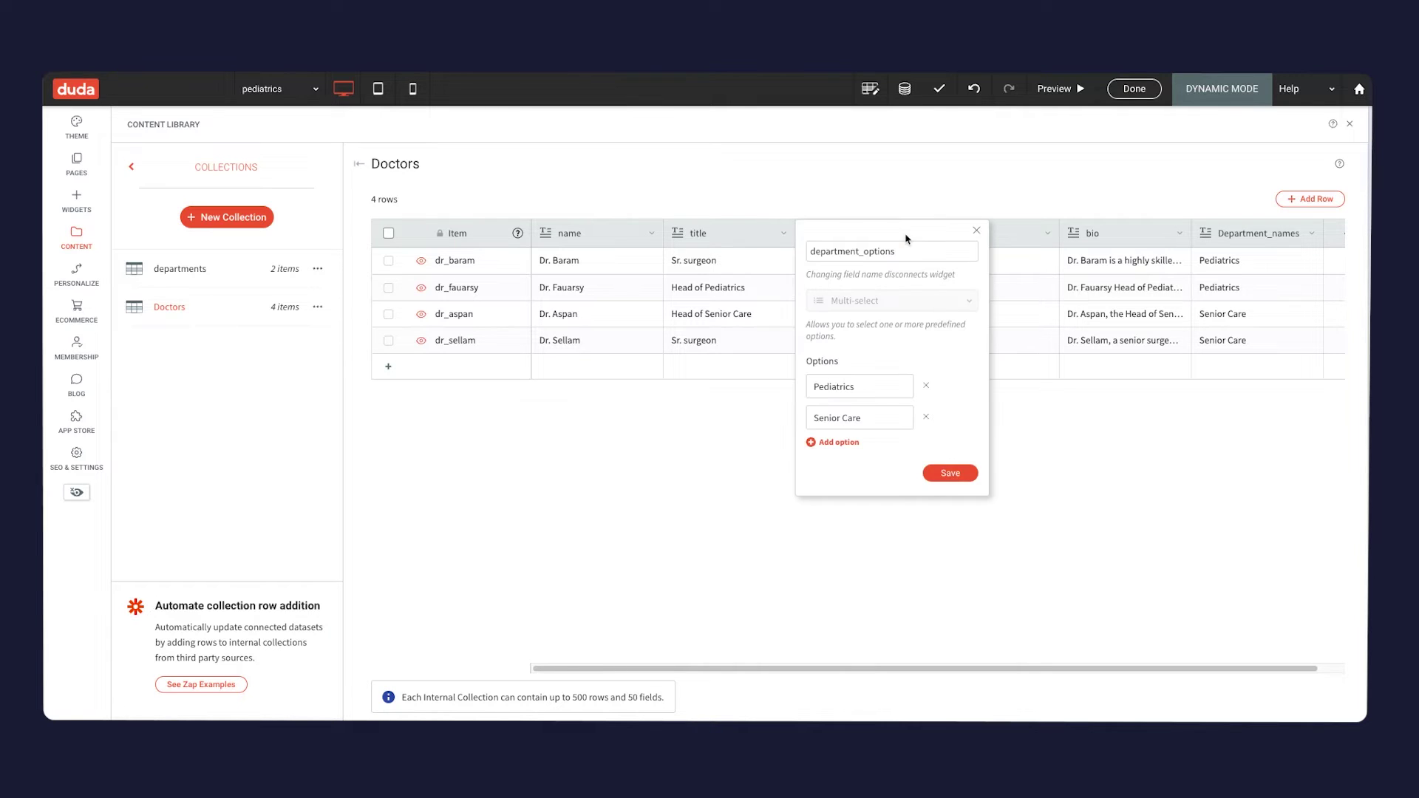
pyautogui.moveTo(810, 386); pyautogui.dragTo(875, 422)
pyautogui.click(865, 416)
pyautogui.click(976, 231)
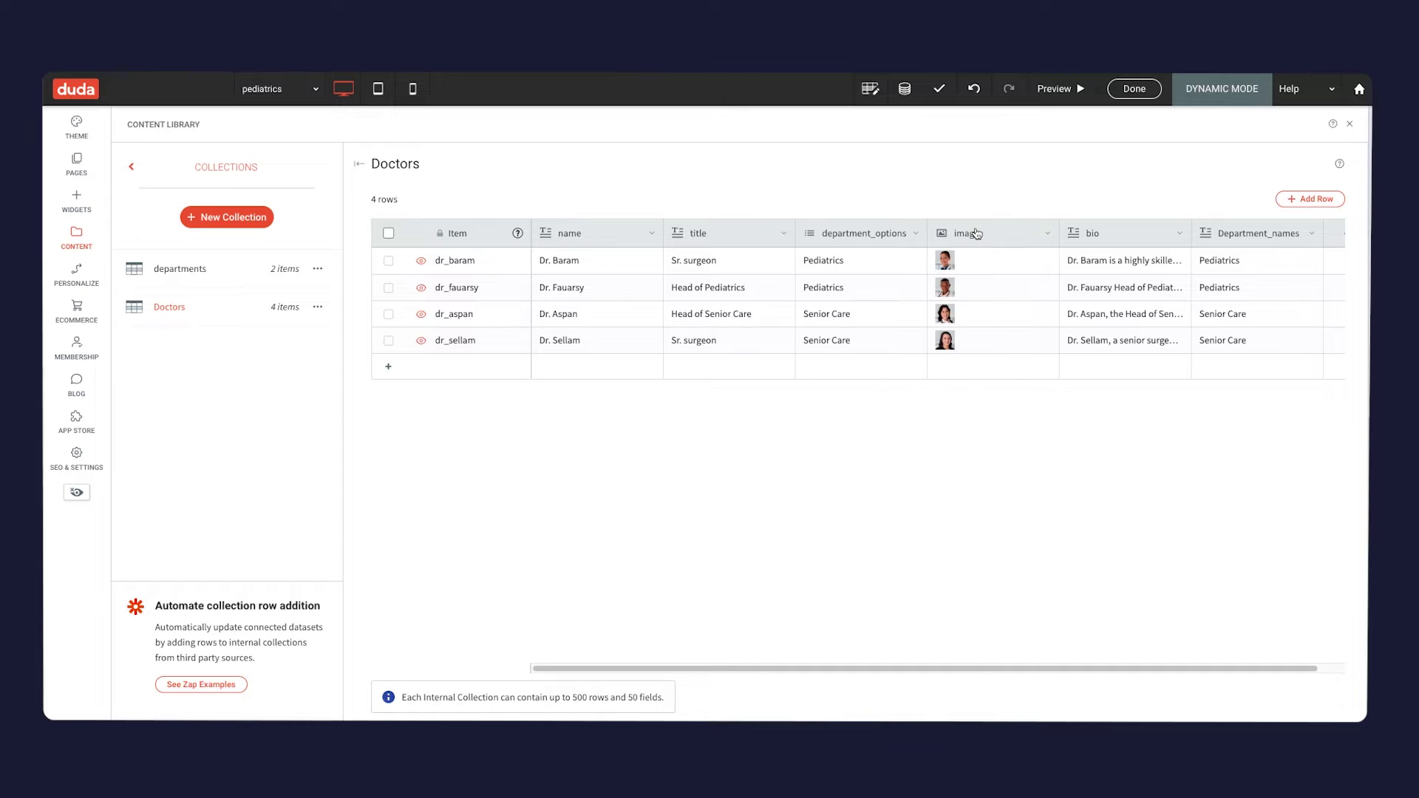
# Inspect the department_options value of the first row in the Doctors collection without changing it
pyautogui.click(854, 269)
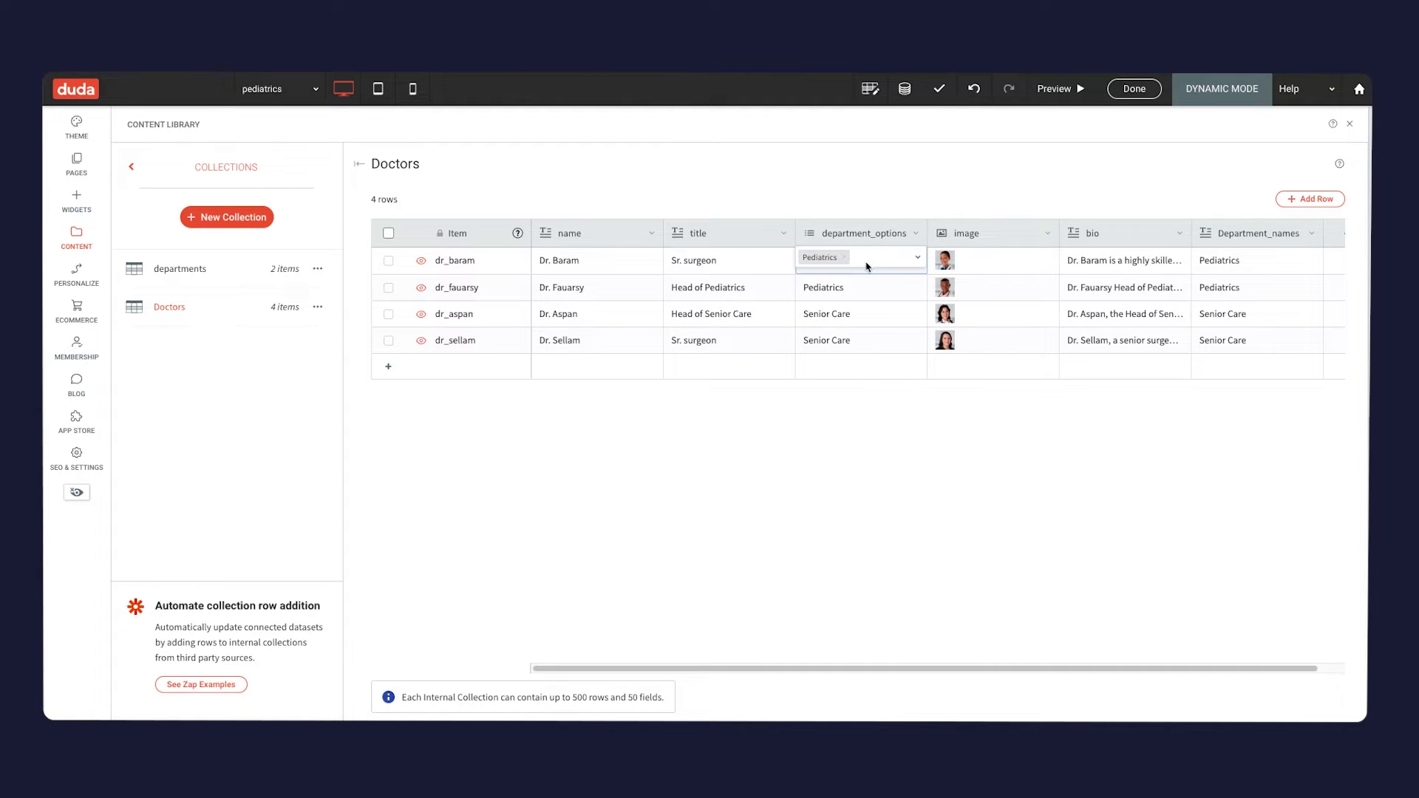
pyautogui.press('Escape')
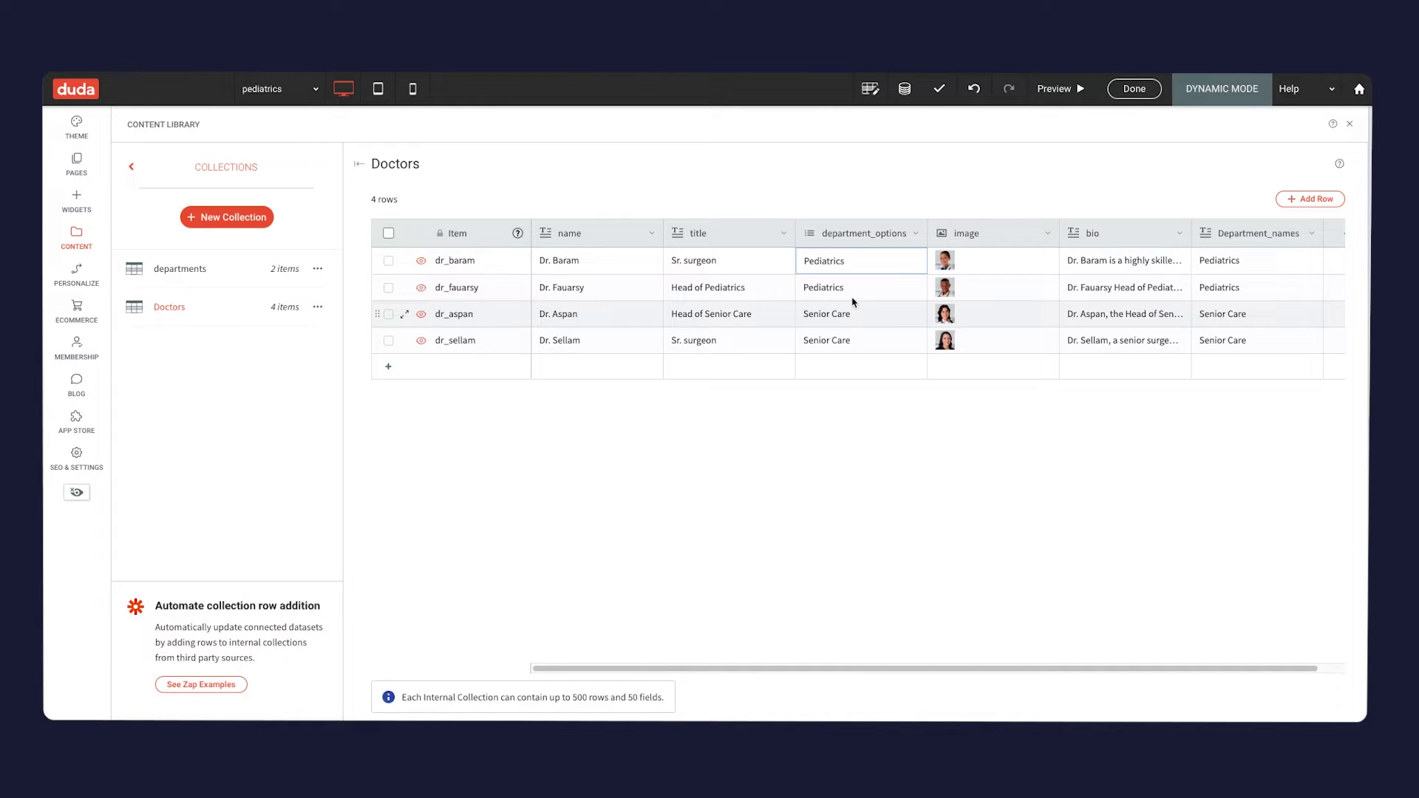
pyautogui.click(855, 263)
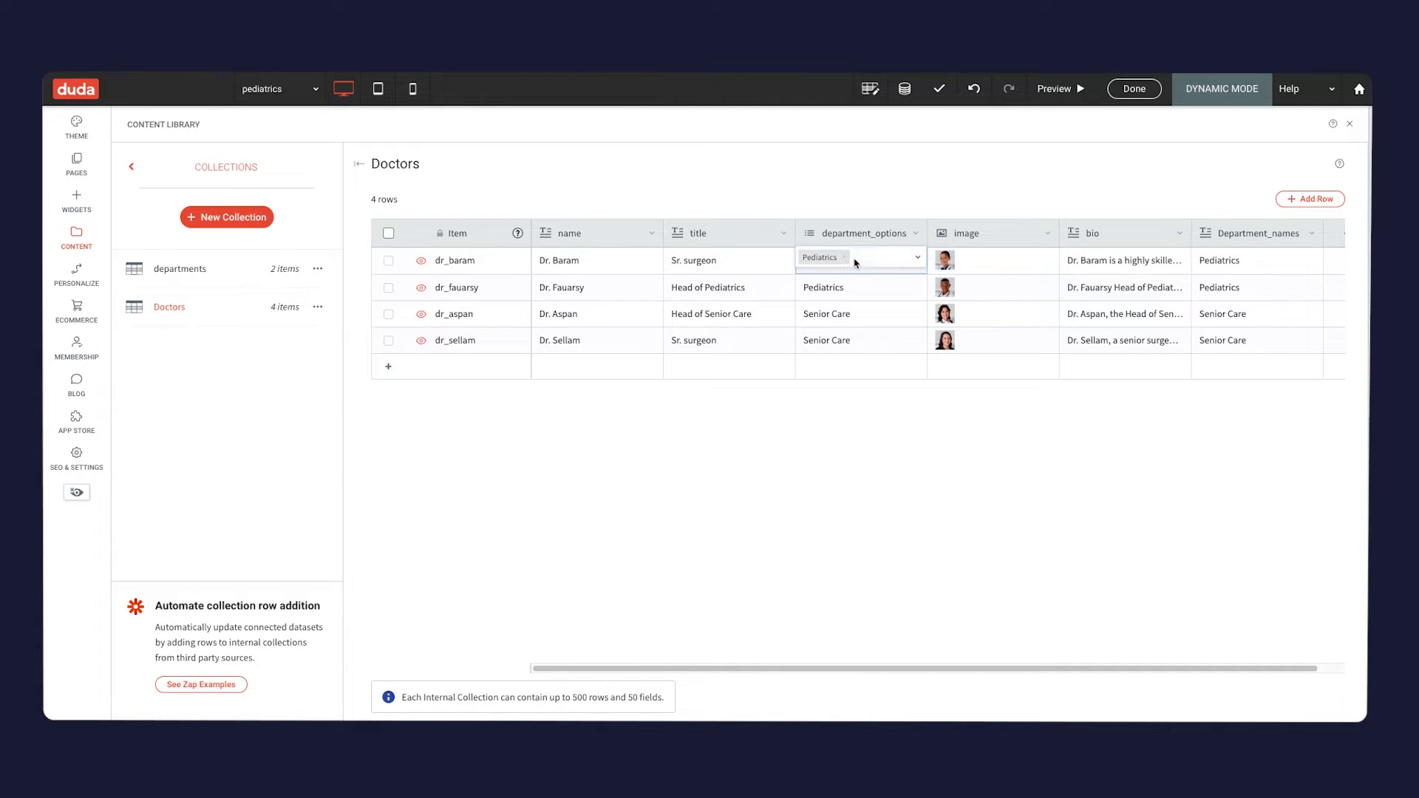
# Rename the Pediatrics and Senior Care options of the department_options field to 1 and 2, and save
pyautogui.click(901, 234)
pyautogui.moveTo(861, 386); pyautogui.dragTo(800, 386)
pyautogui.write('1')
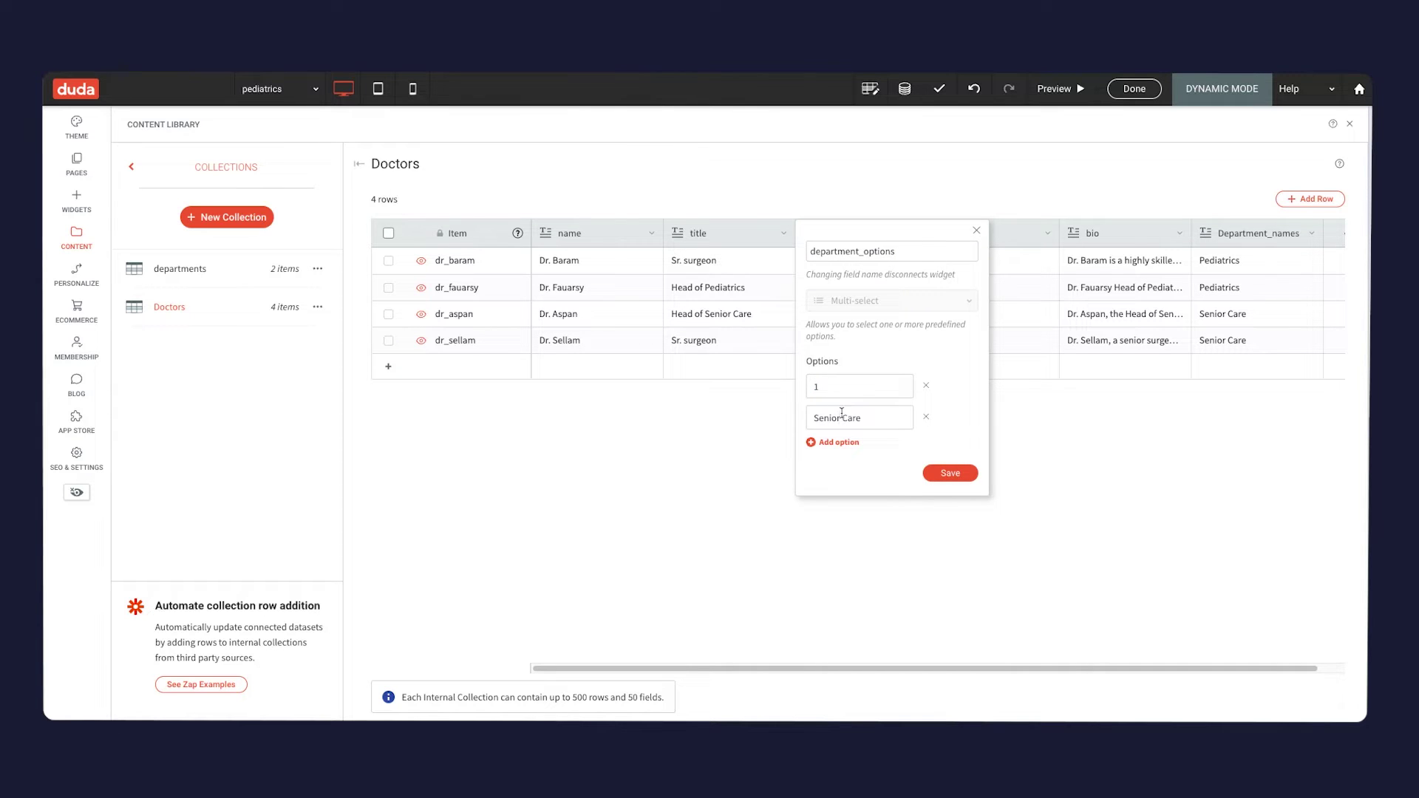
pyautogui.moveTo(806, 426); pyautogui.dragTo(810, 419)
pyautogui.write('2')
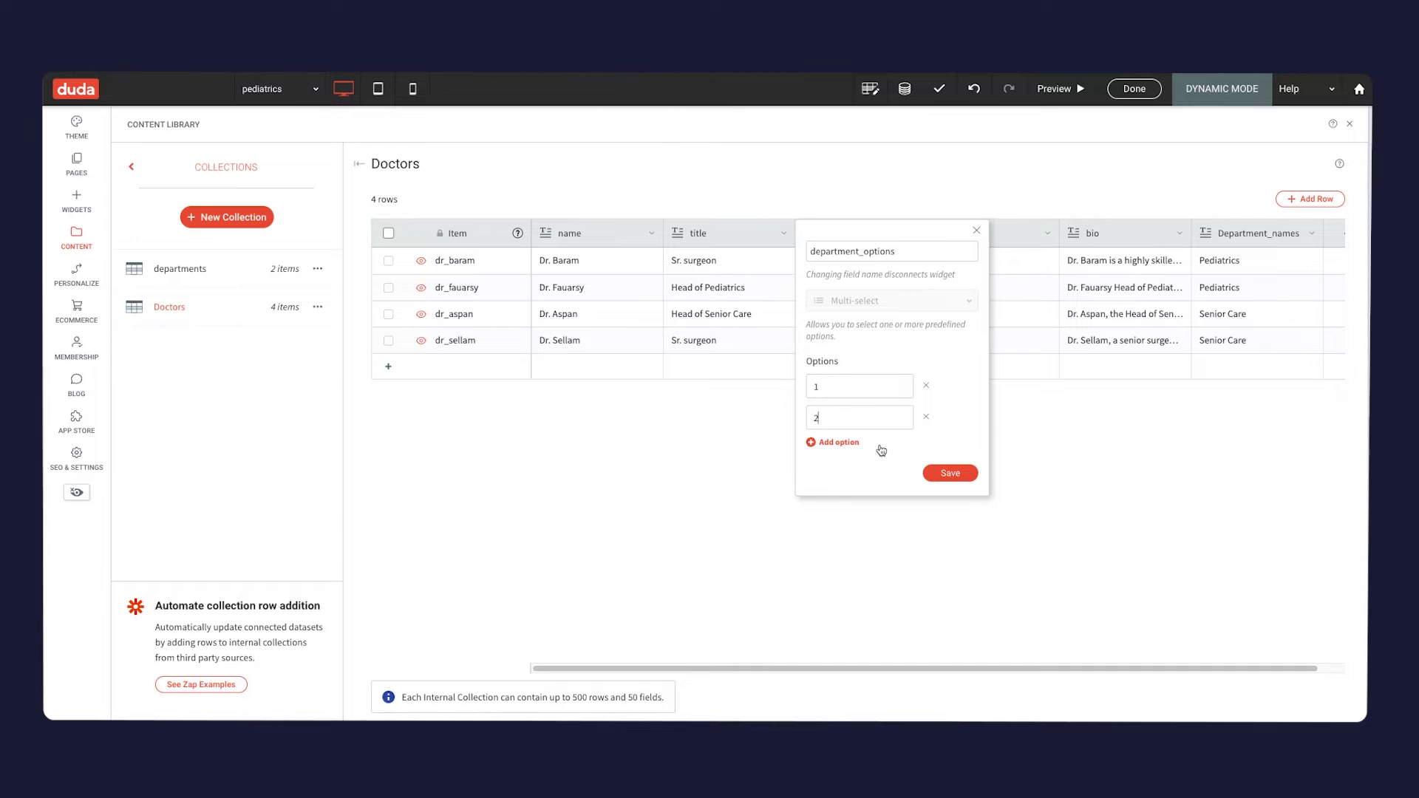
pyautogui.click(950, 473)
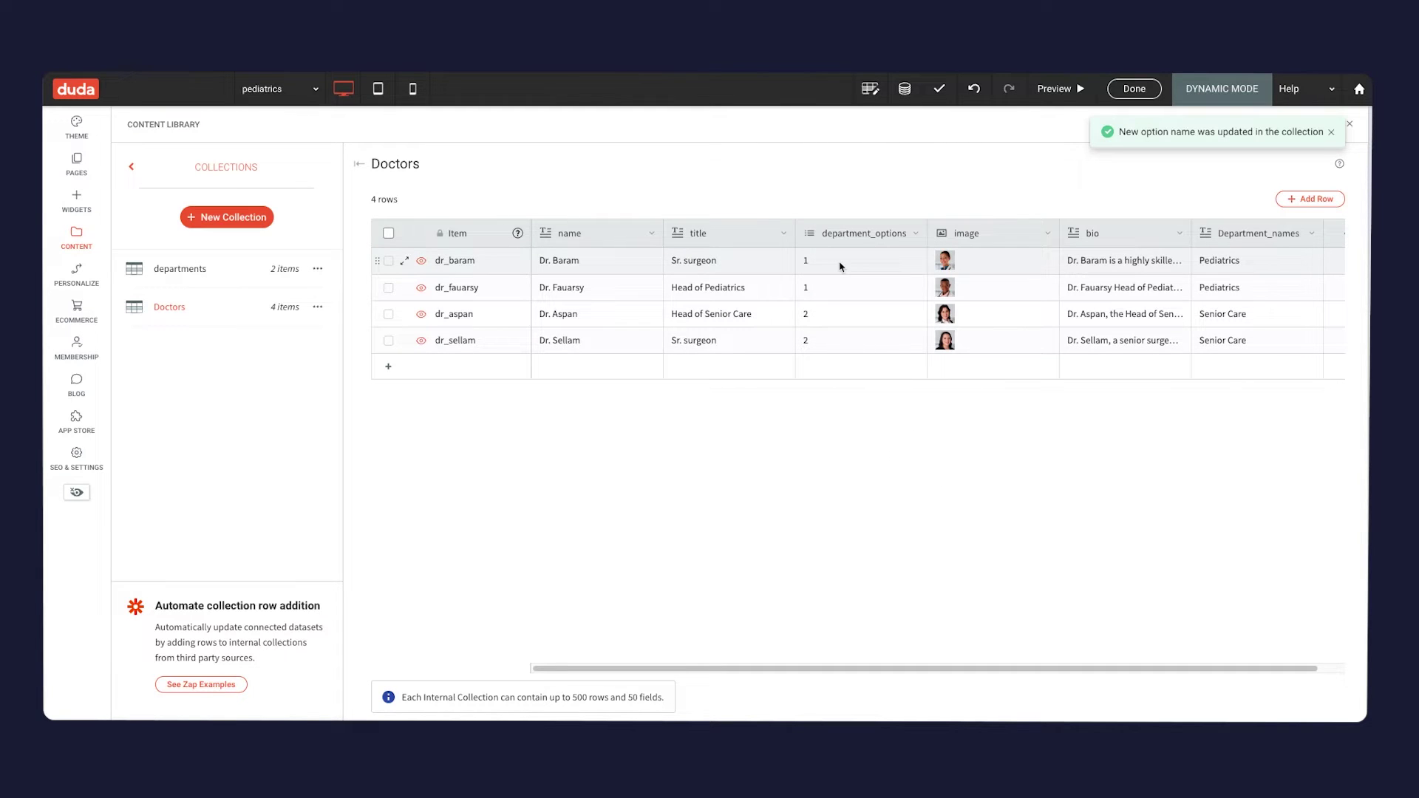
# Try to undo the last edit, and remove the selected option from the first doctor's department_options cell
pyautogui.click(974, 88)
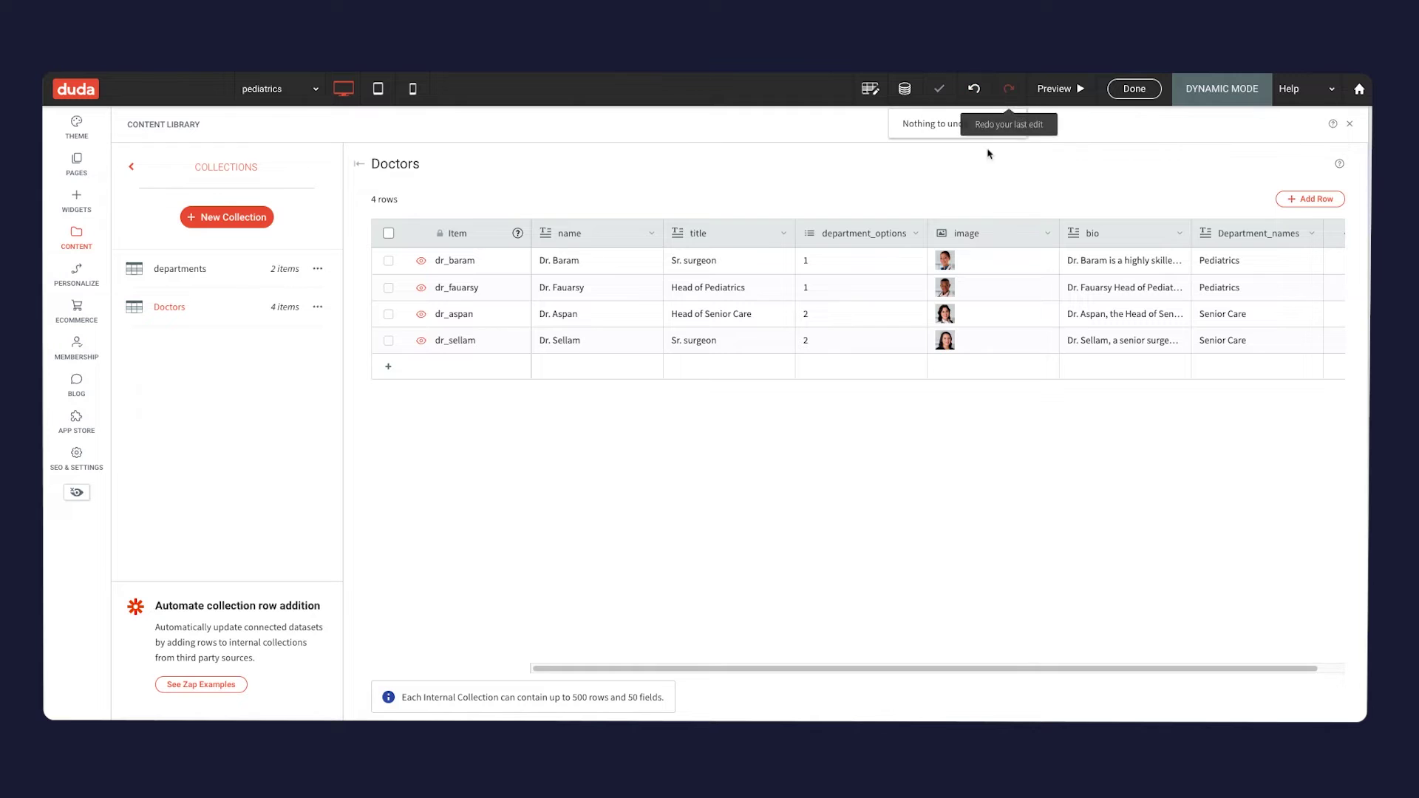
pyautogui.click(820, 260)
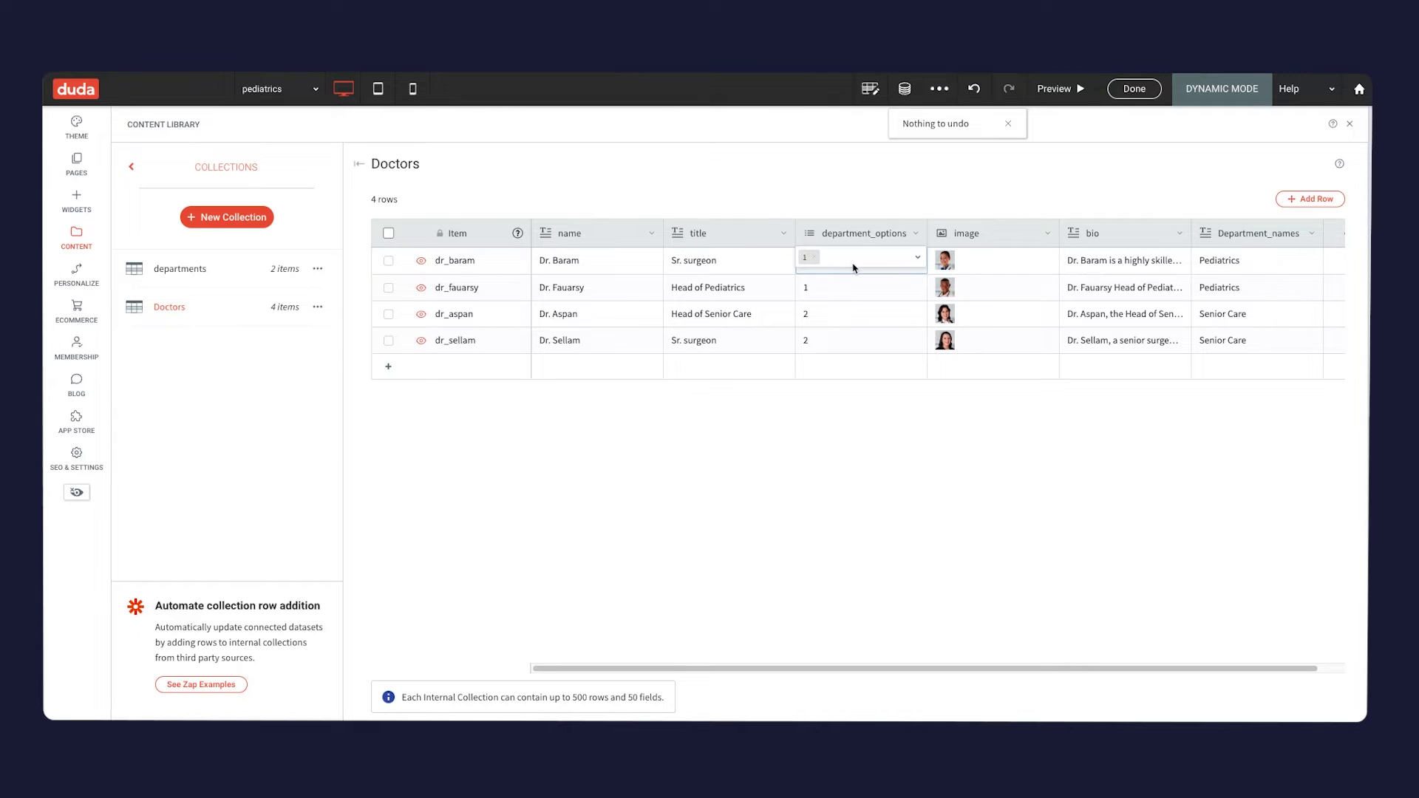
pyautogui.click(814, 257)
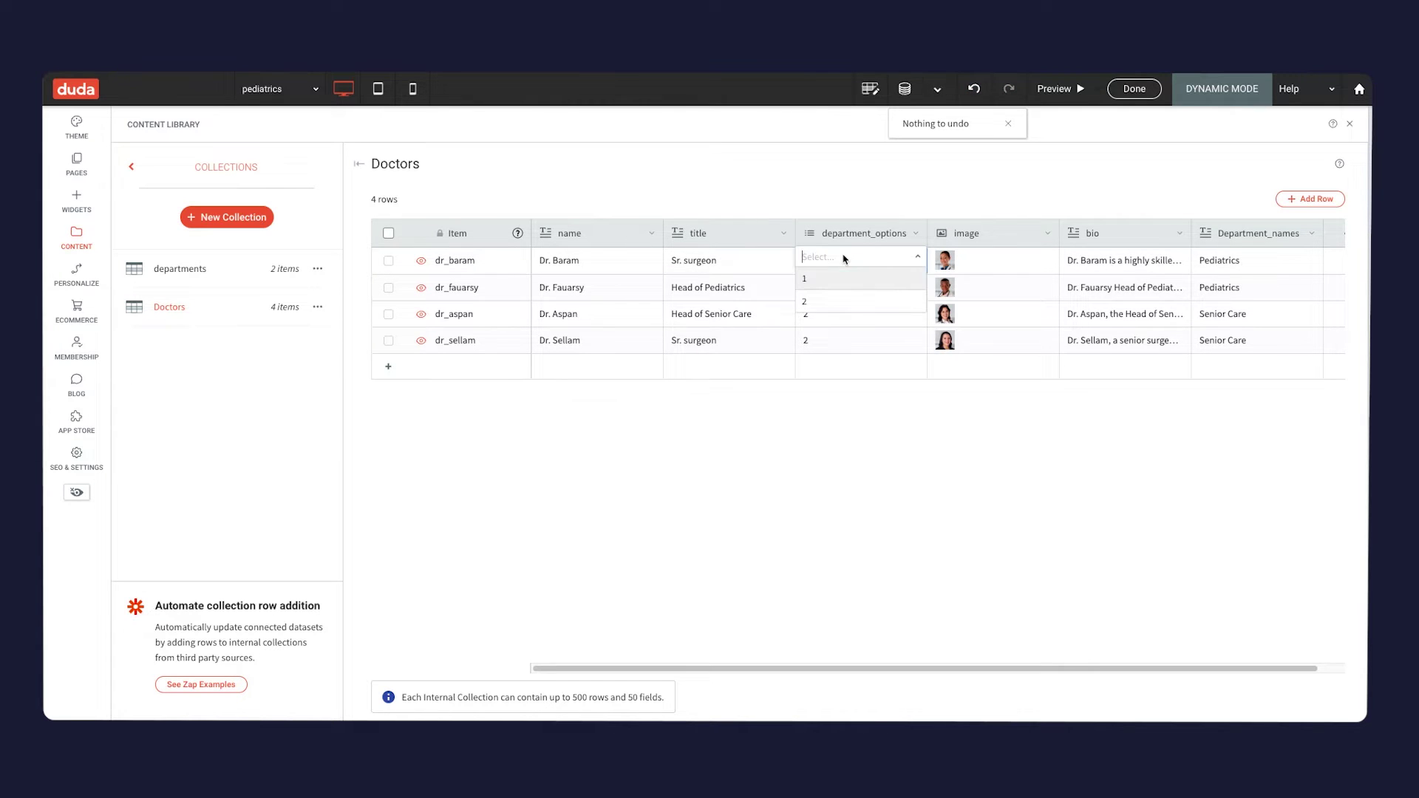
# Rename options 1 and 2 of the department_options field to Pediatrics and Senior Care, and save
pyautogui.click(915, 234)
pyautogui.moveTo(859, 386); pyautogui.dragTo(804, 390)
pyautogui.write('p')
pyautogui.press('BackSpace')
pyautogui.write('Pediatr')
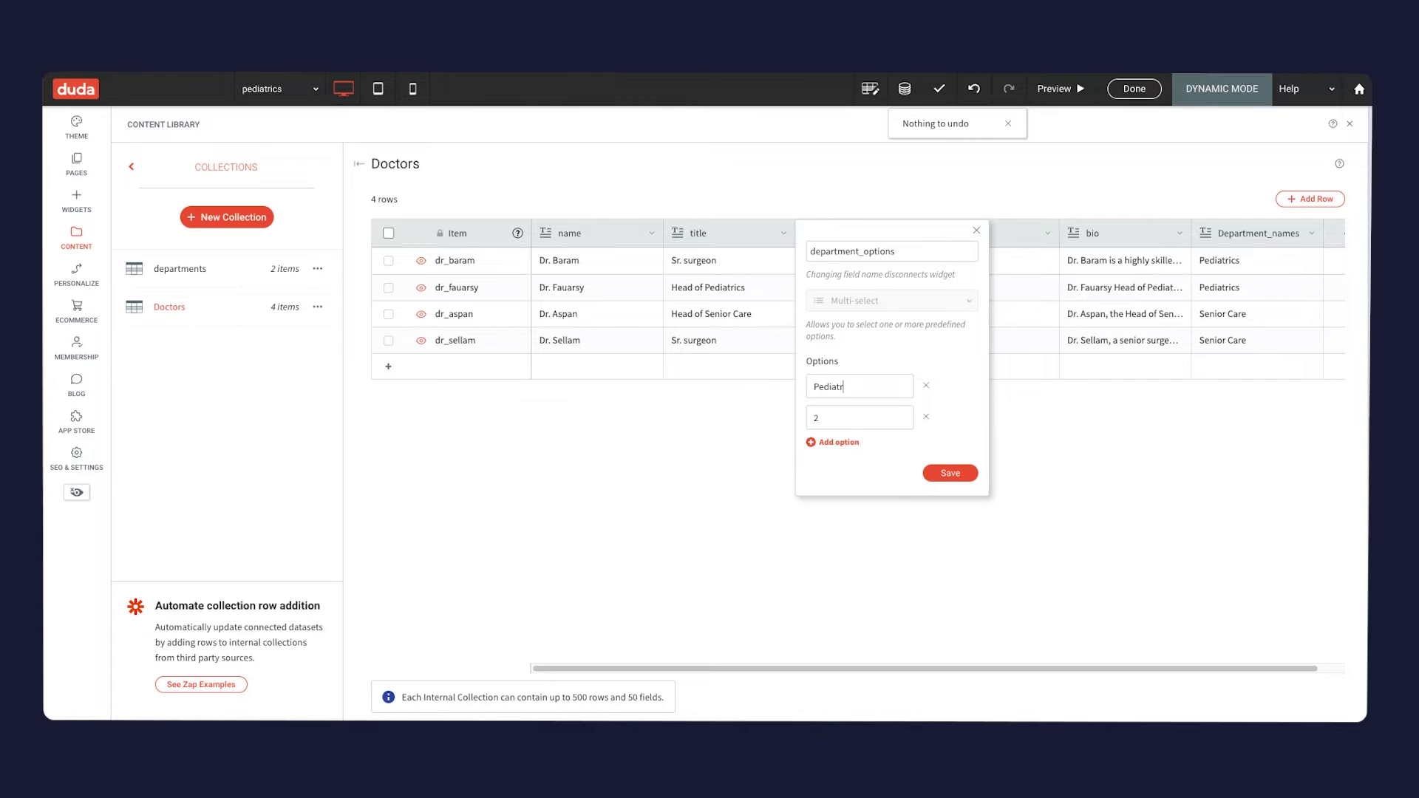
pyautogui.press('Tab')
pyautogui.write('Senior Care')
pyautogui.click(960, 473)
# Assign the Pediatrics option to the first doctor's empty department_options cell
pyautogui.click(861, 260)
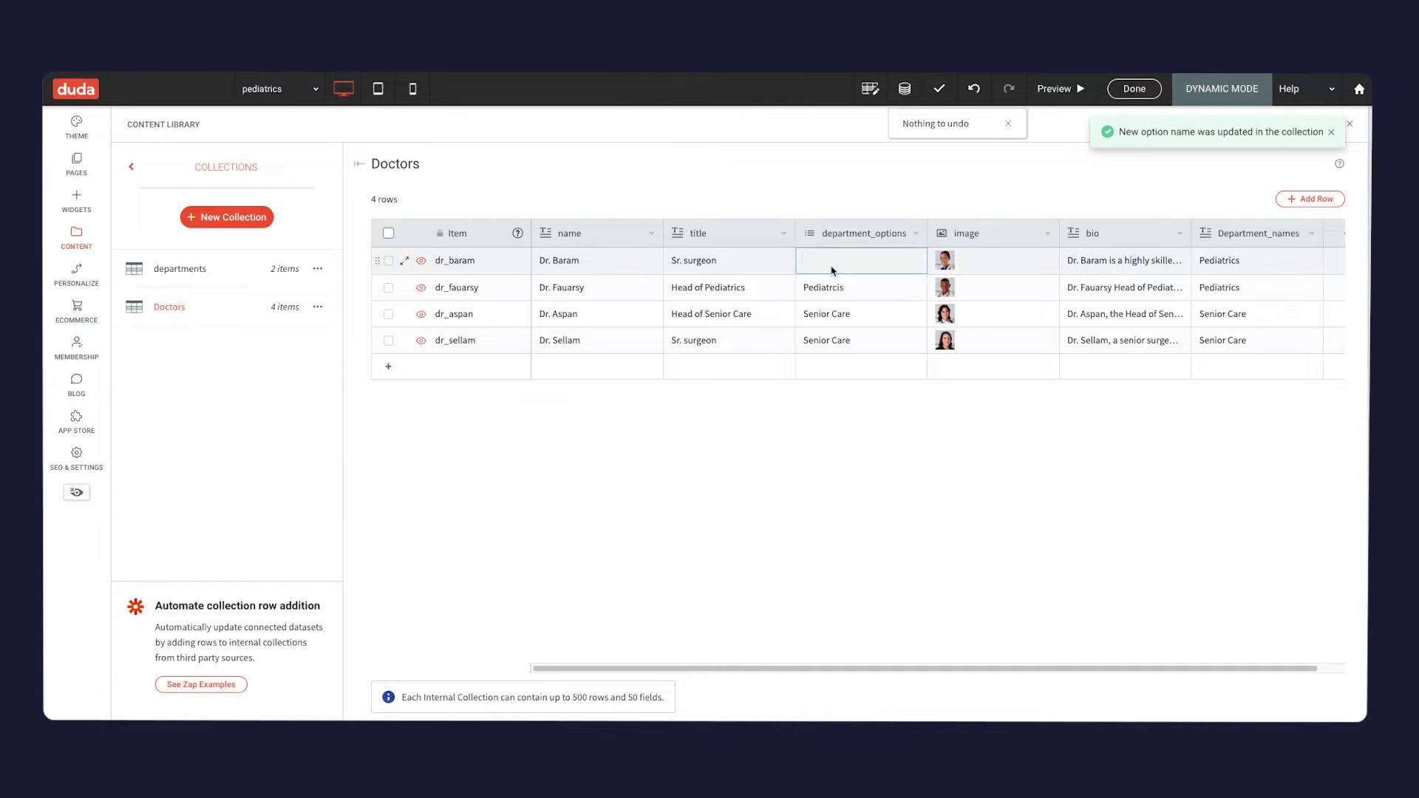
pyautogui.click(861, 260)
pyautogui.click(831, 278)
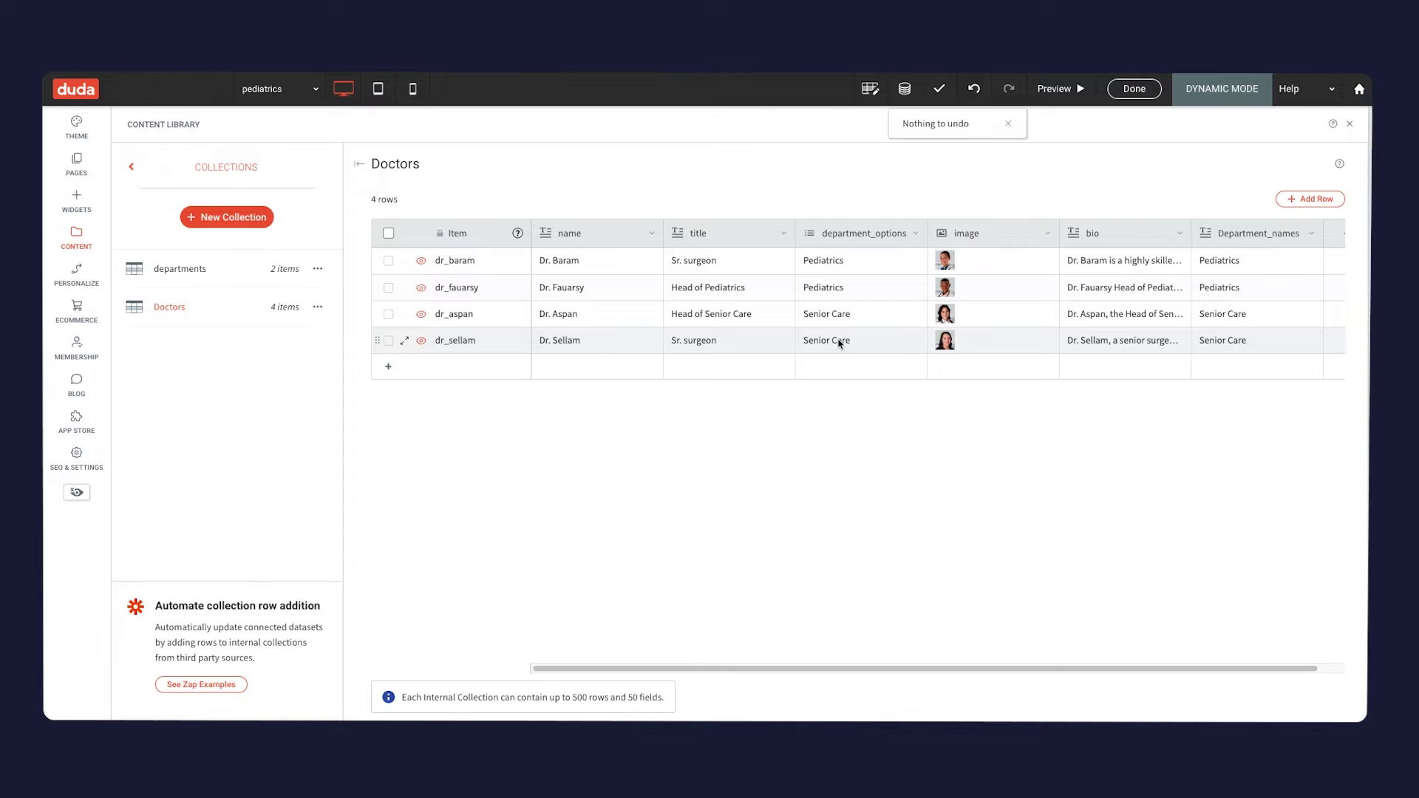
# Check the department_name values in the departments collection, close the content library, and display the site's page list
pyautogui.click(221, 269)
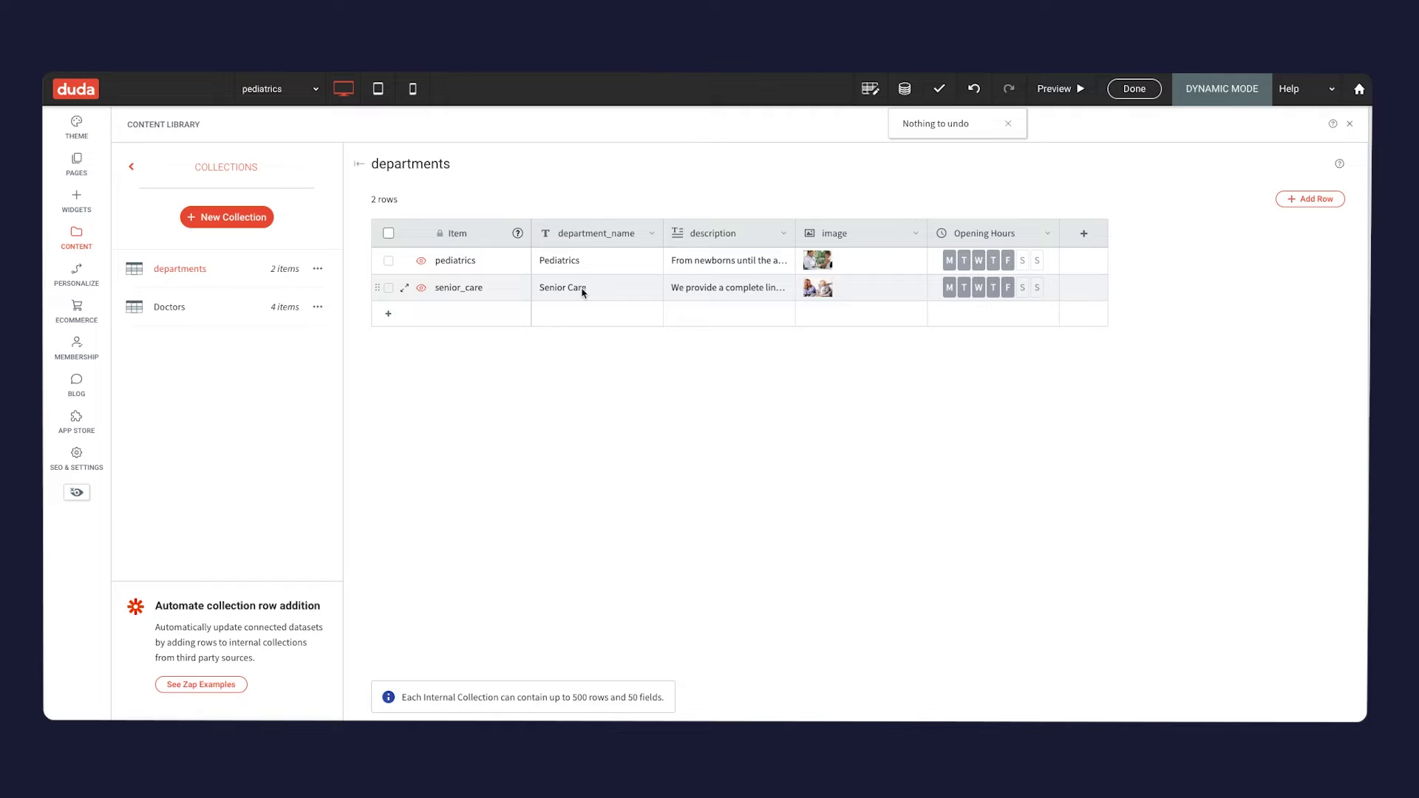
pyautogui.press('Escape')
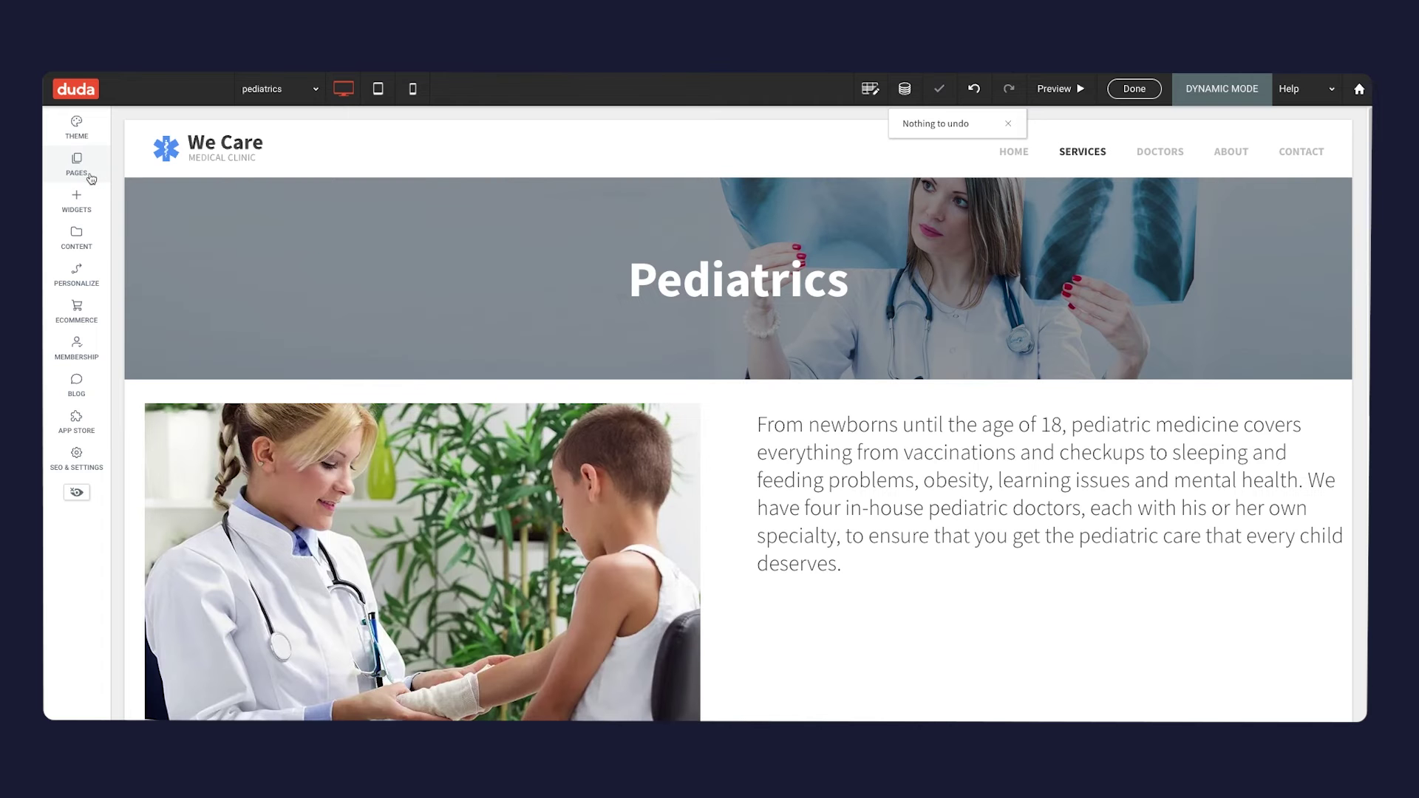
pyautogui.click(89, 176)
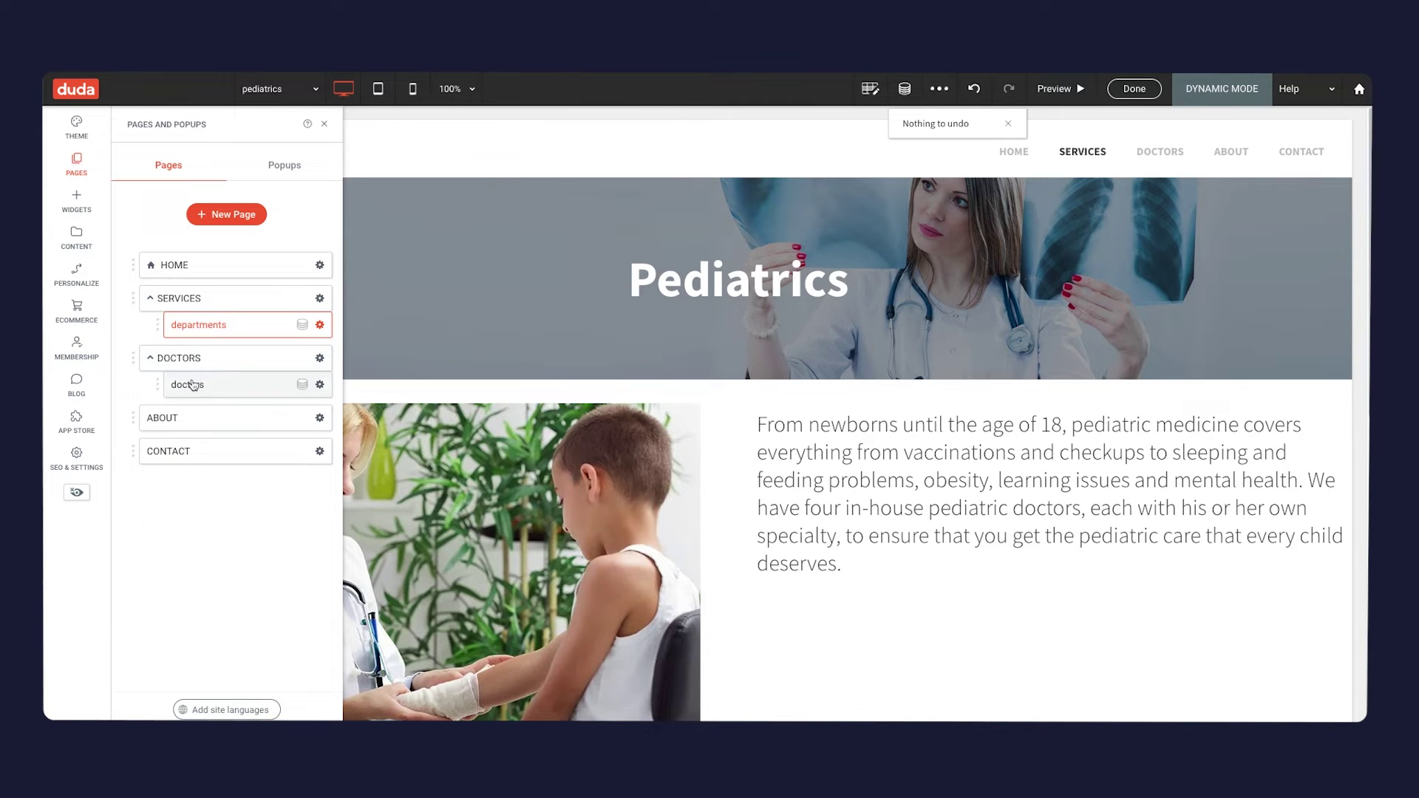
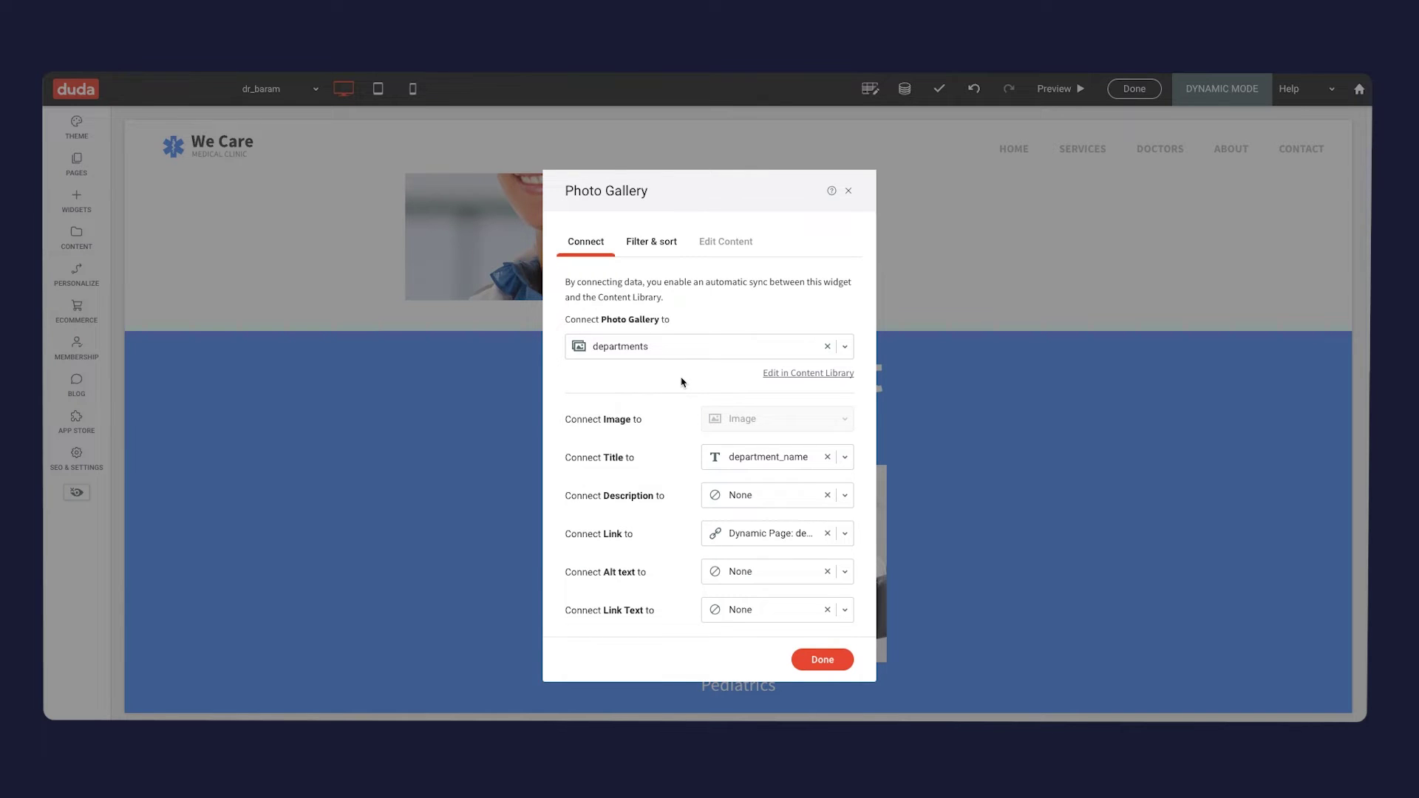
# Close the photo gallery's connection settings and inspect which Doctors collection fields the doctor's portrait image is connected to
pyautogui.click(848, 191)
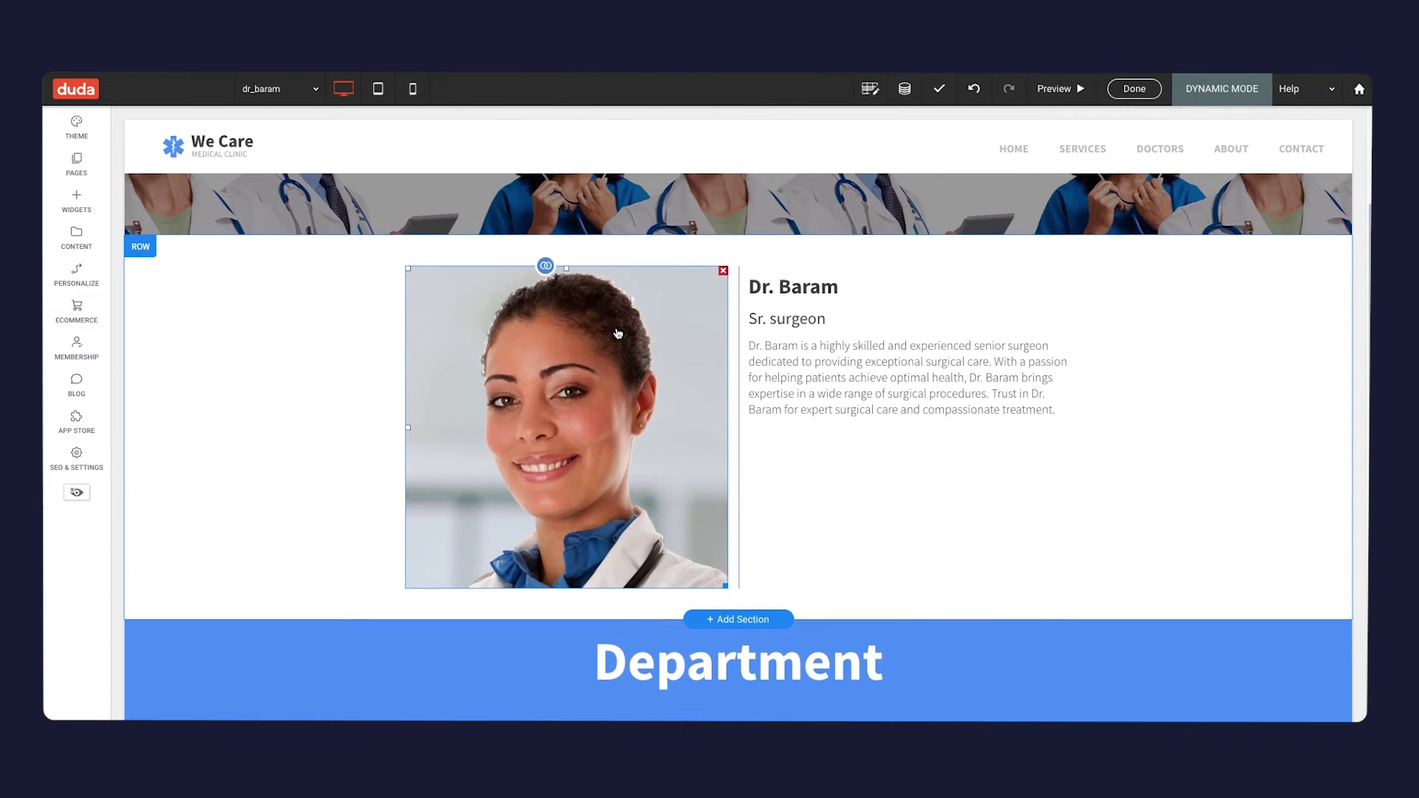
pyautogui.rightClick(618, 334)
pyautogui.moveTo(680, 623)
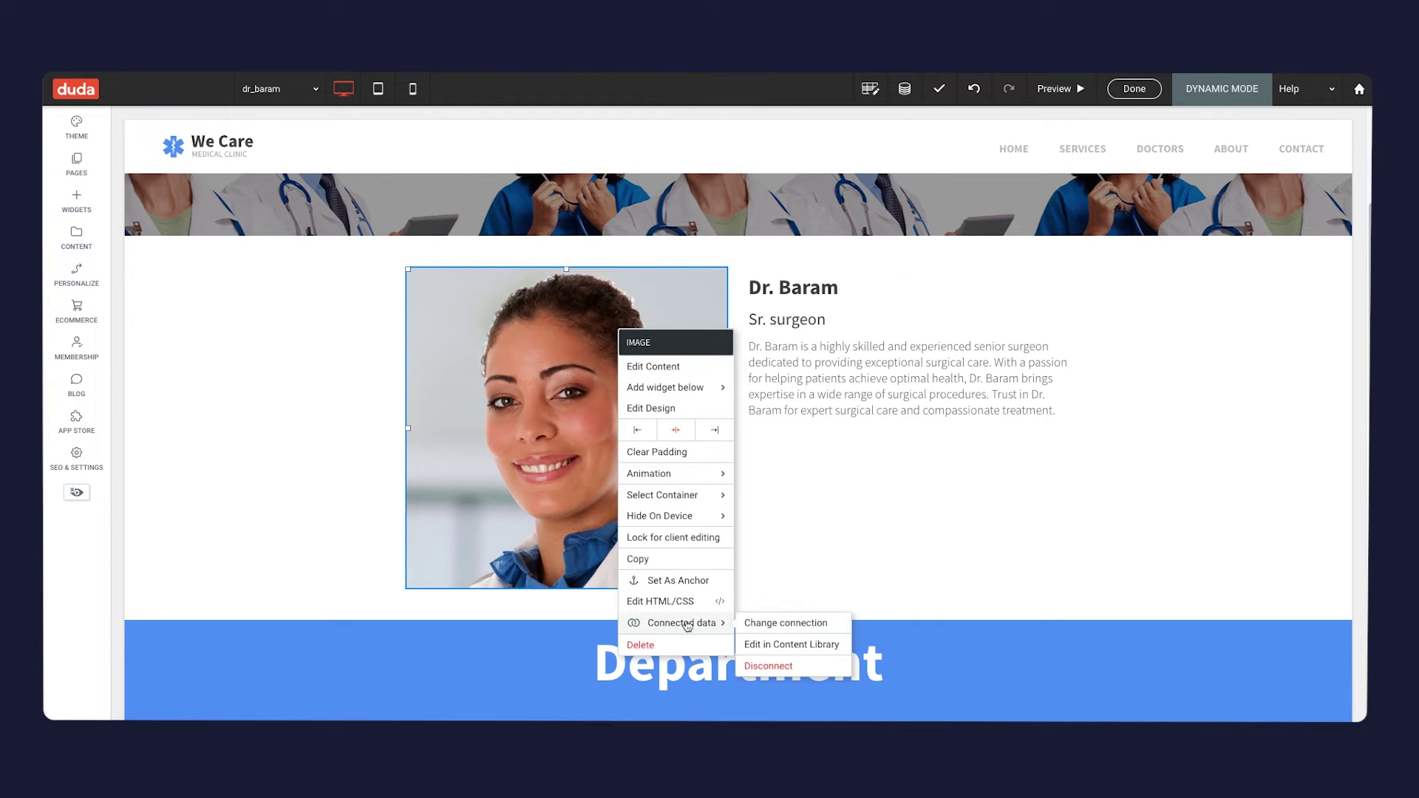
pyautogui.click(761, 625)
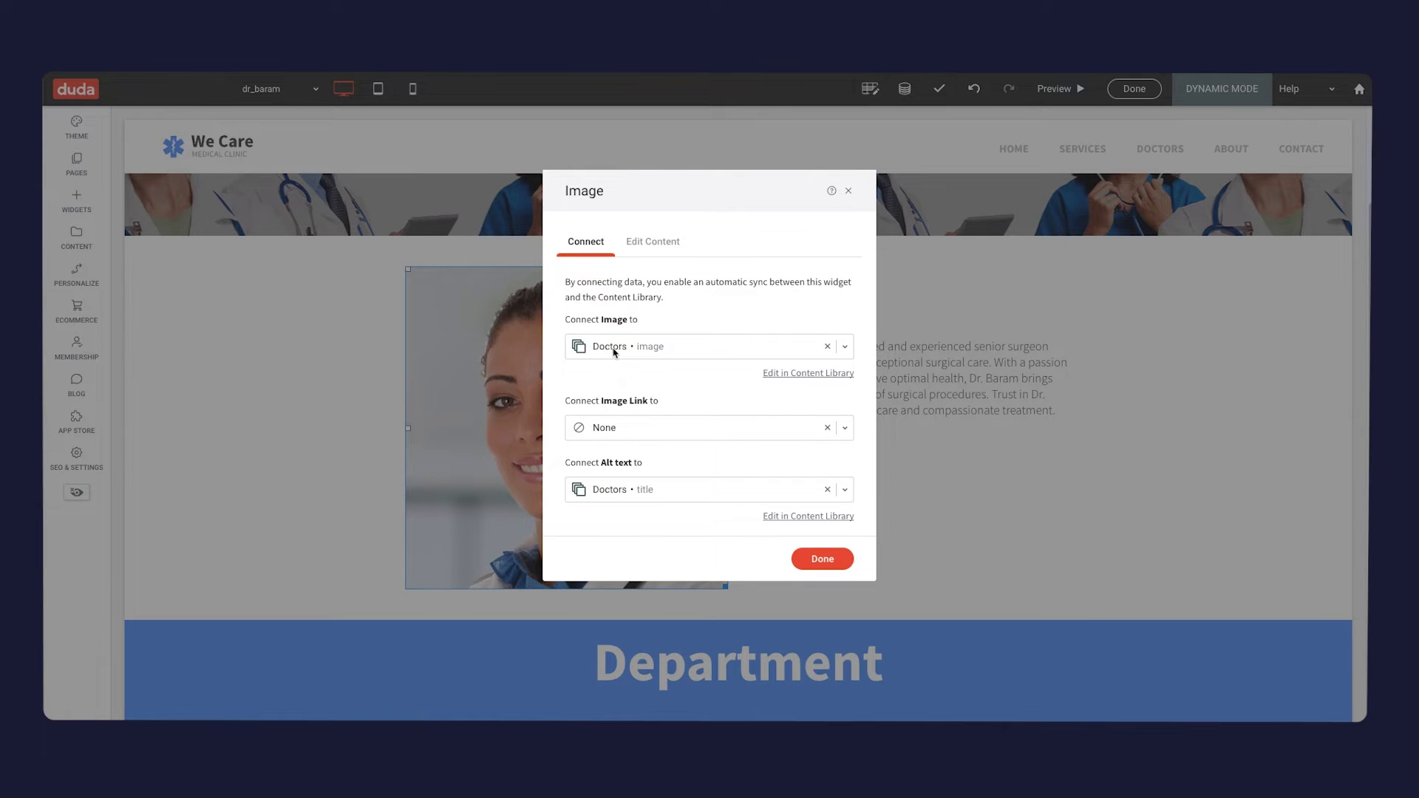
pyautogui.click(848, 190)
# Examine the Department photo gallery's collection connection and its dynamic filter mapping departments to Doctors, and close the settings without changes
pyautogui.scroll(-4, 739, 503)
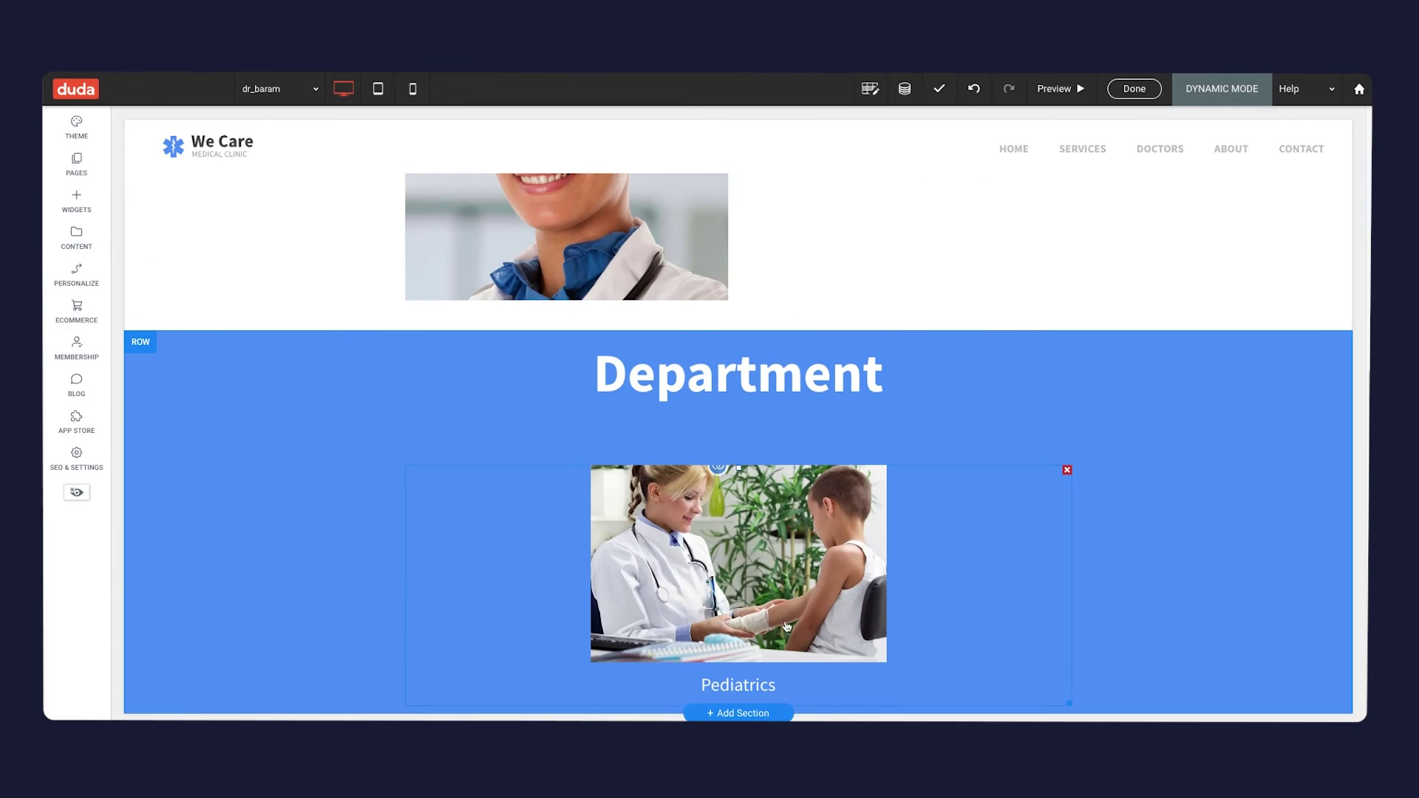
pyautogui.rightClick(788, 527)
pyautogui.moveTo(857, 488)
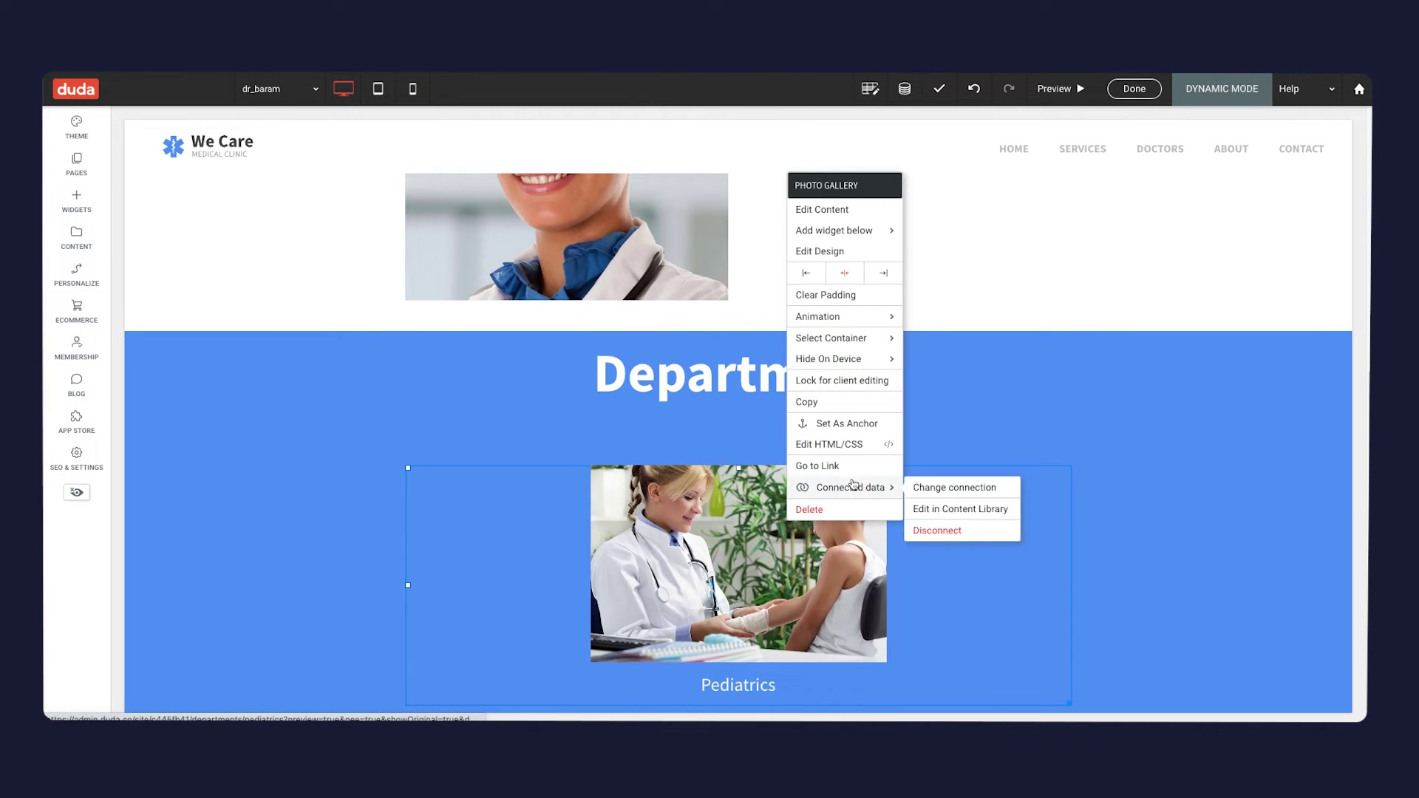
pyautogui.click(944, 490)
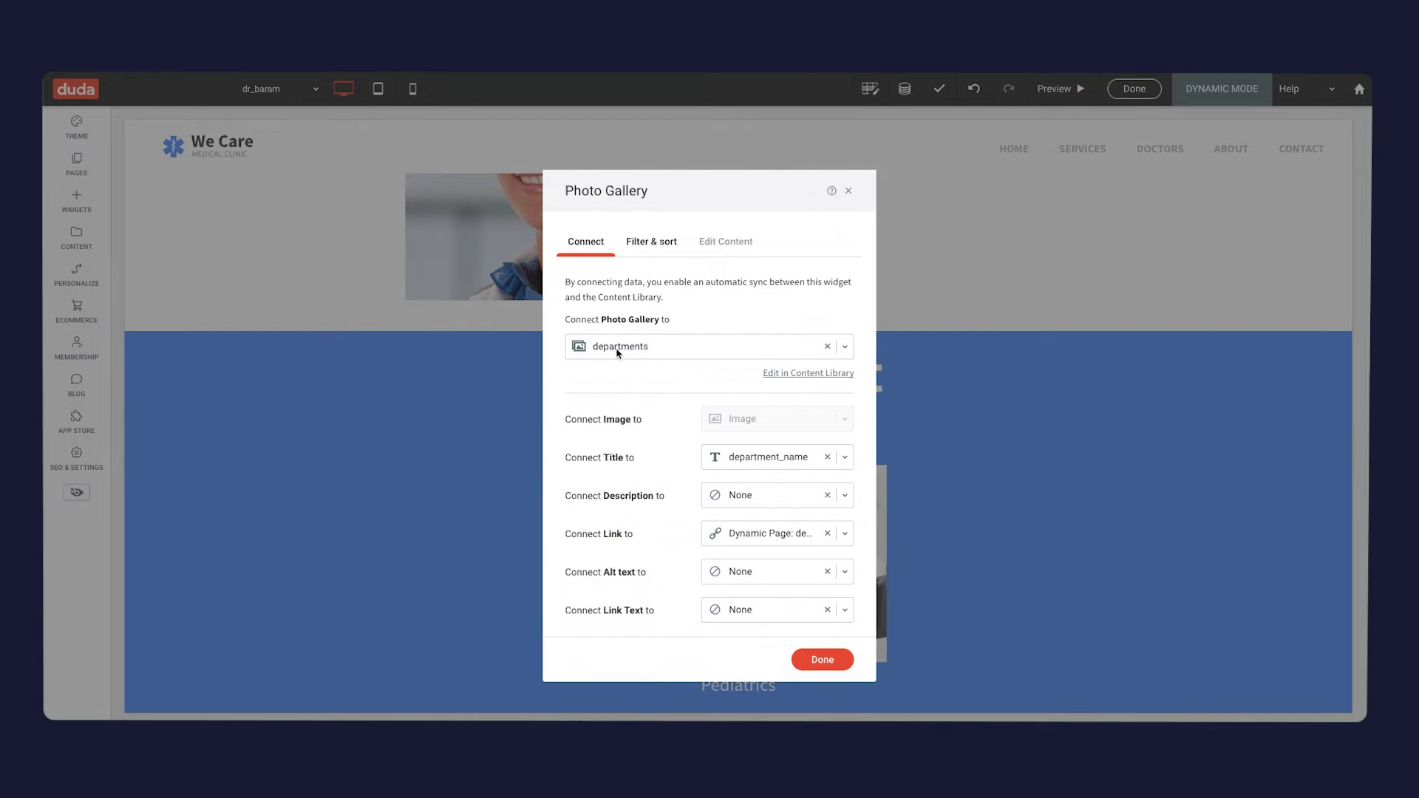
pyautogui.click(650, 250)
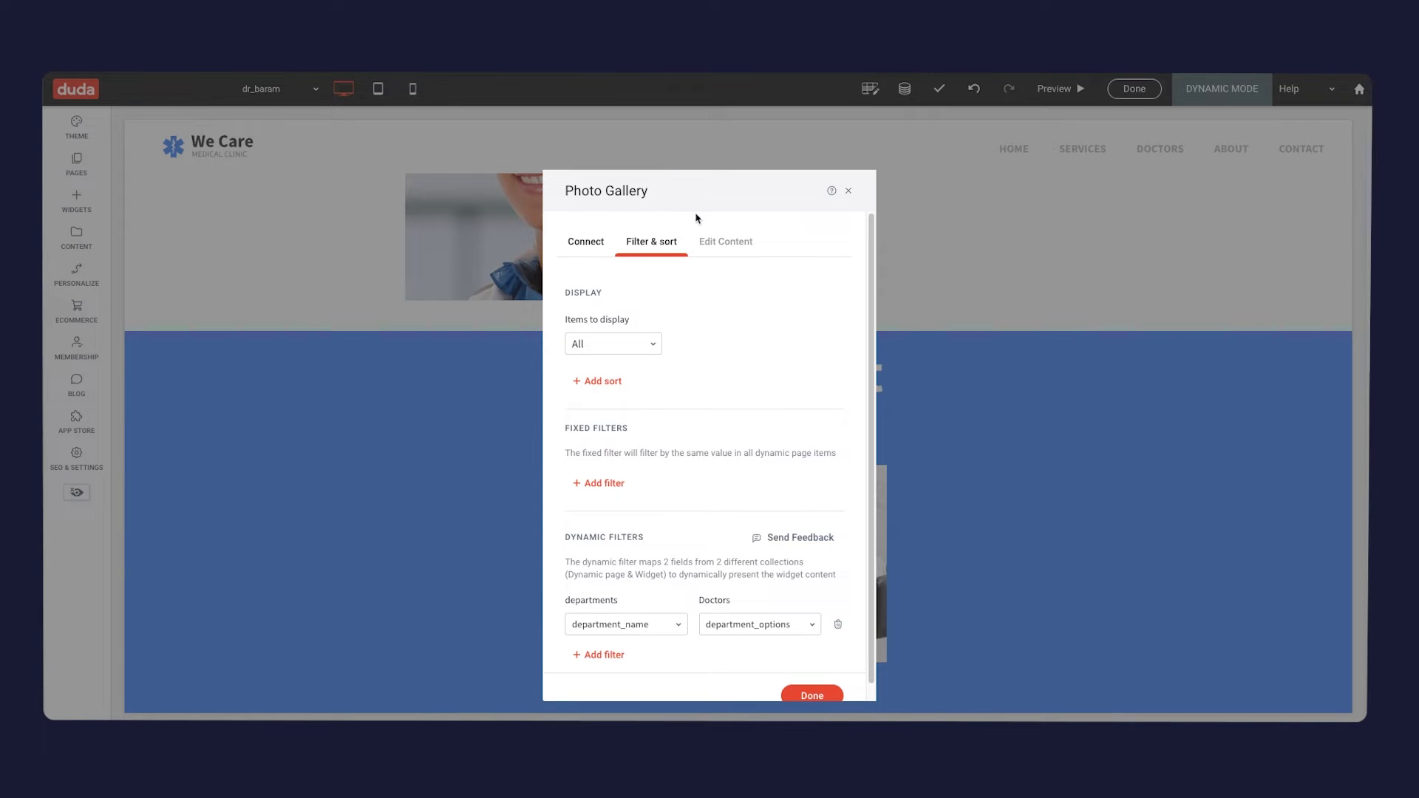
pyautogui.scroll(-1, 725, 346)
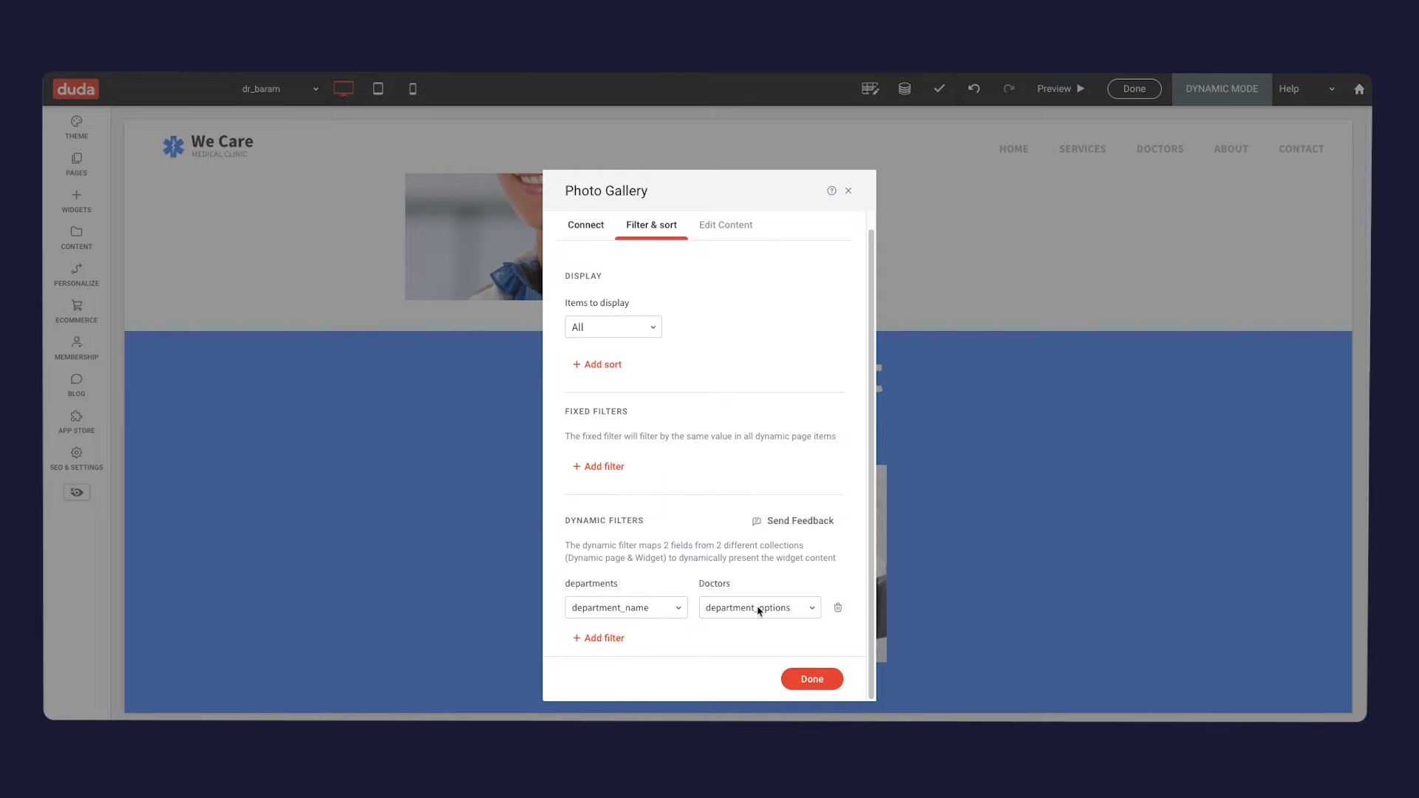
pyautogui.click(849, 190)
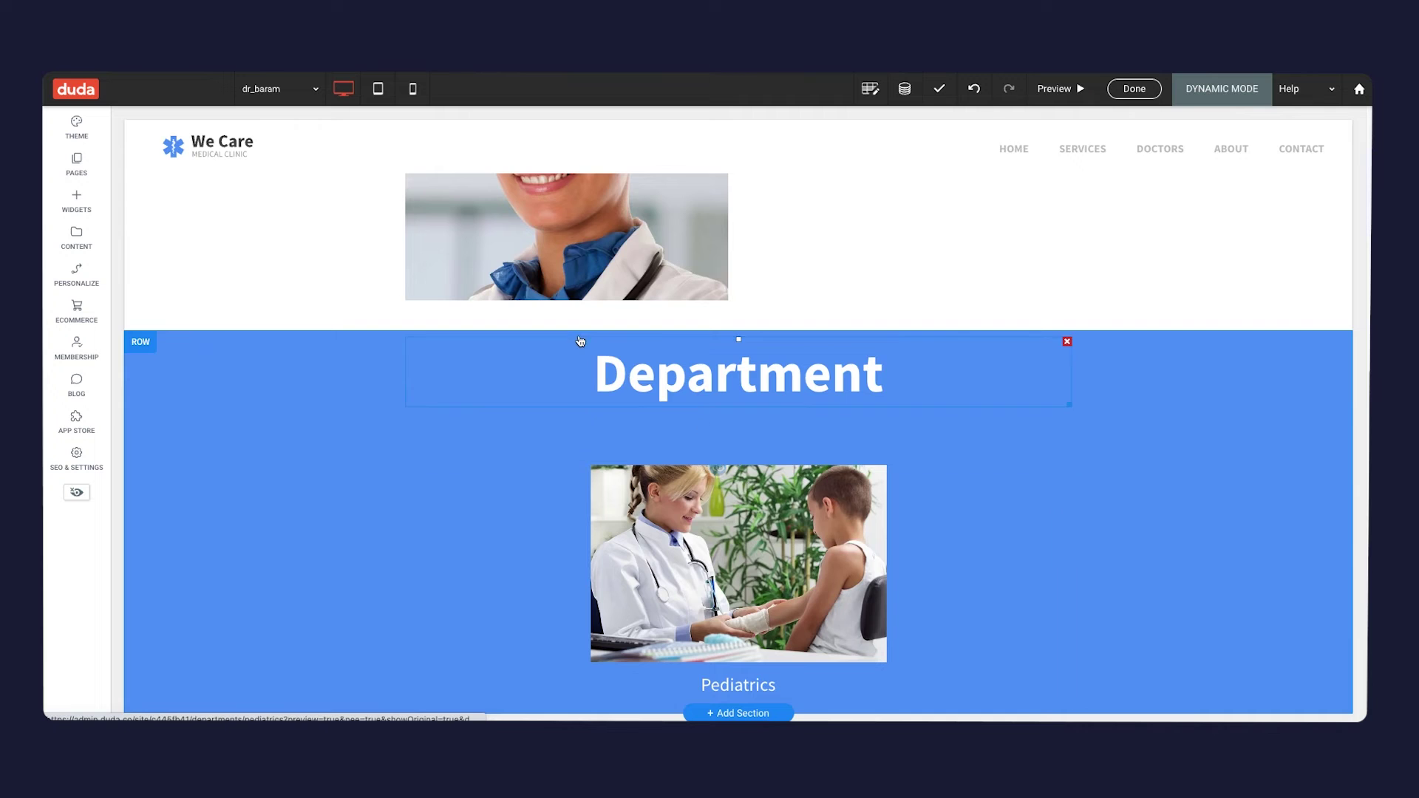
# Review the first doctor's dynamic page, and switch to the second doctor's page item to view its Department section
pyautogui.scroll(5, 751, 488)
pyautogui.scroll(-1, 601, 459)
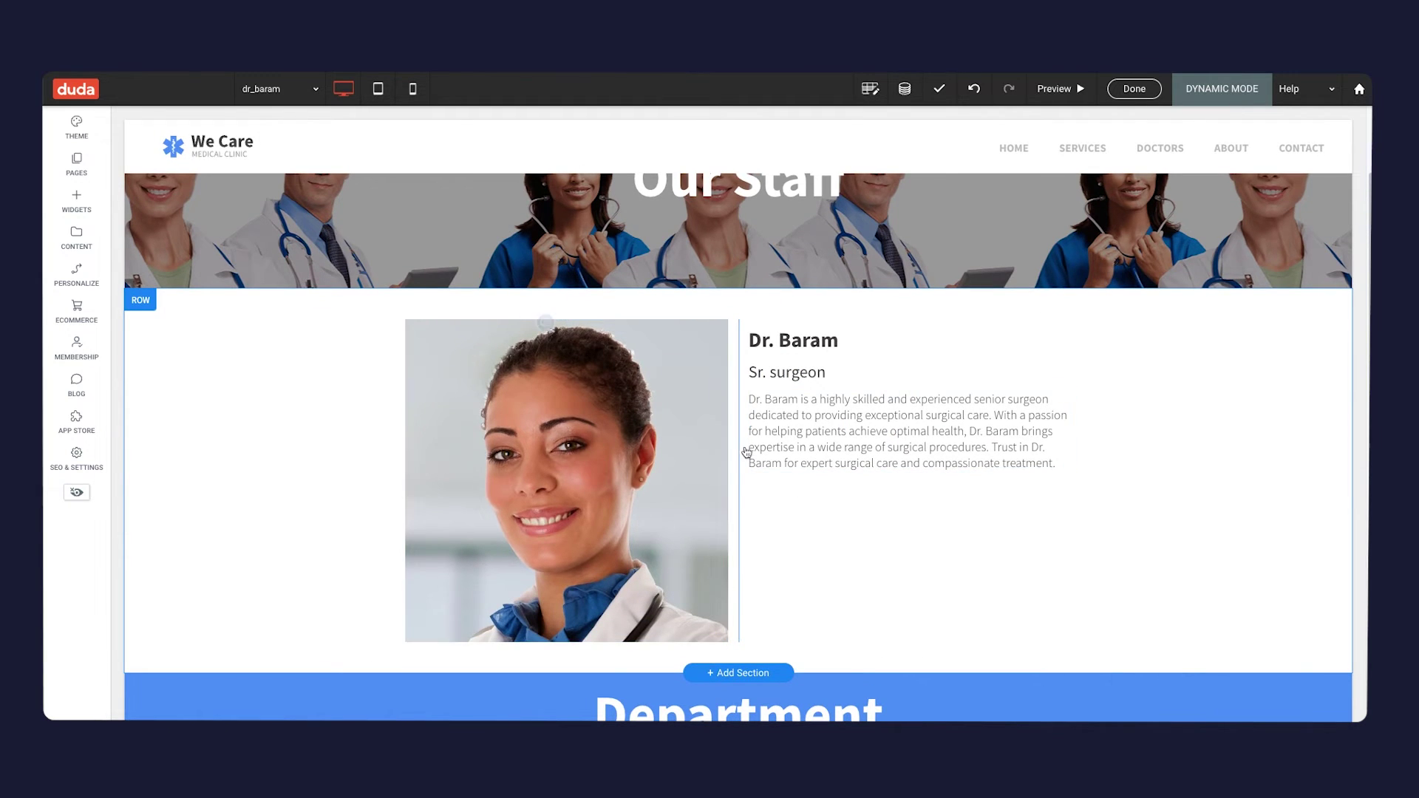
pyautogui.scroll(-5, 747, 453)
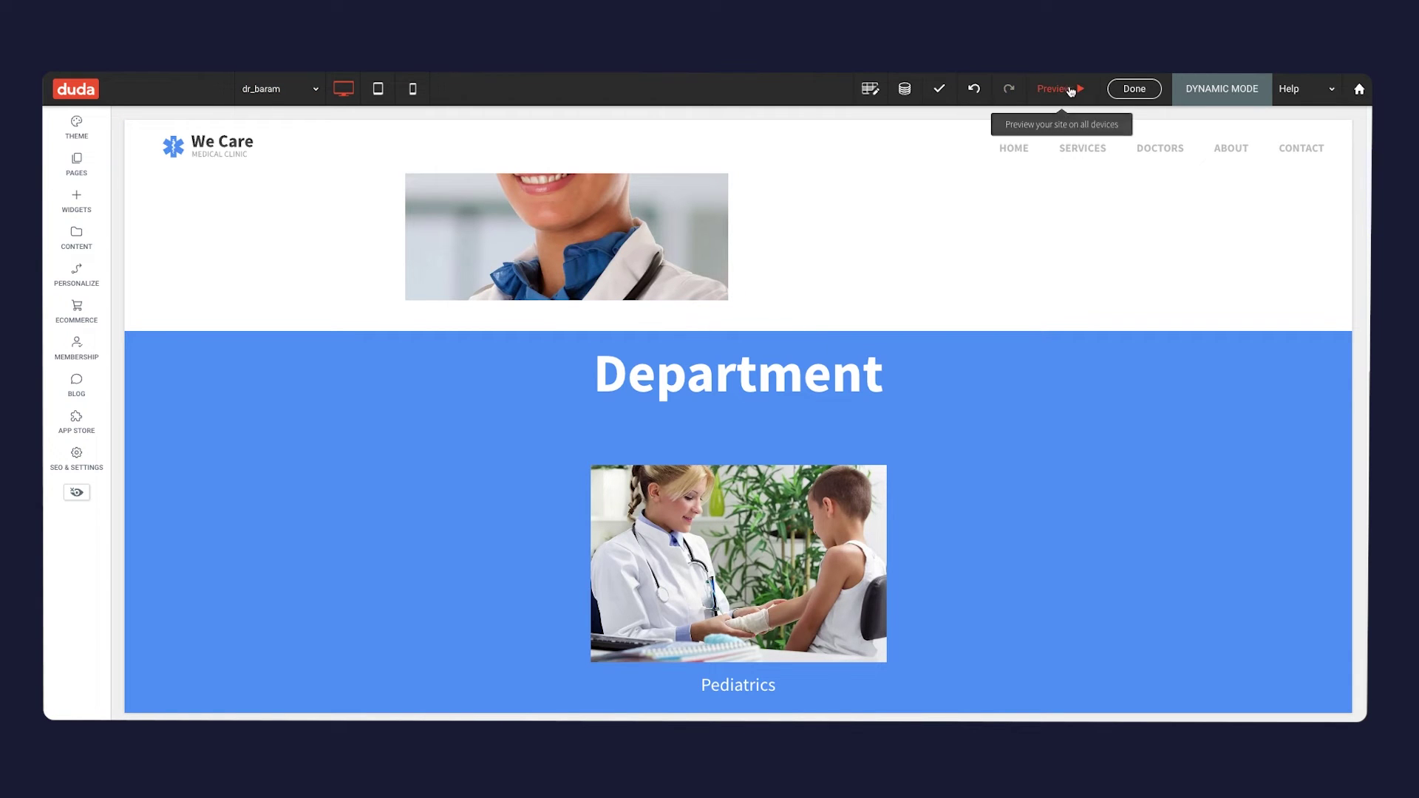
pyautogui.click(298, 97)
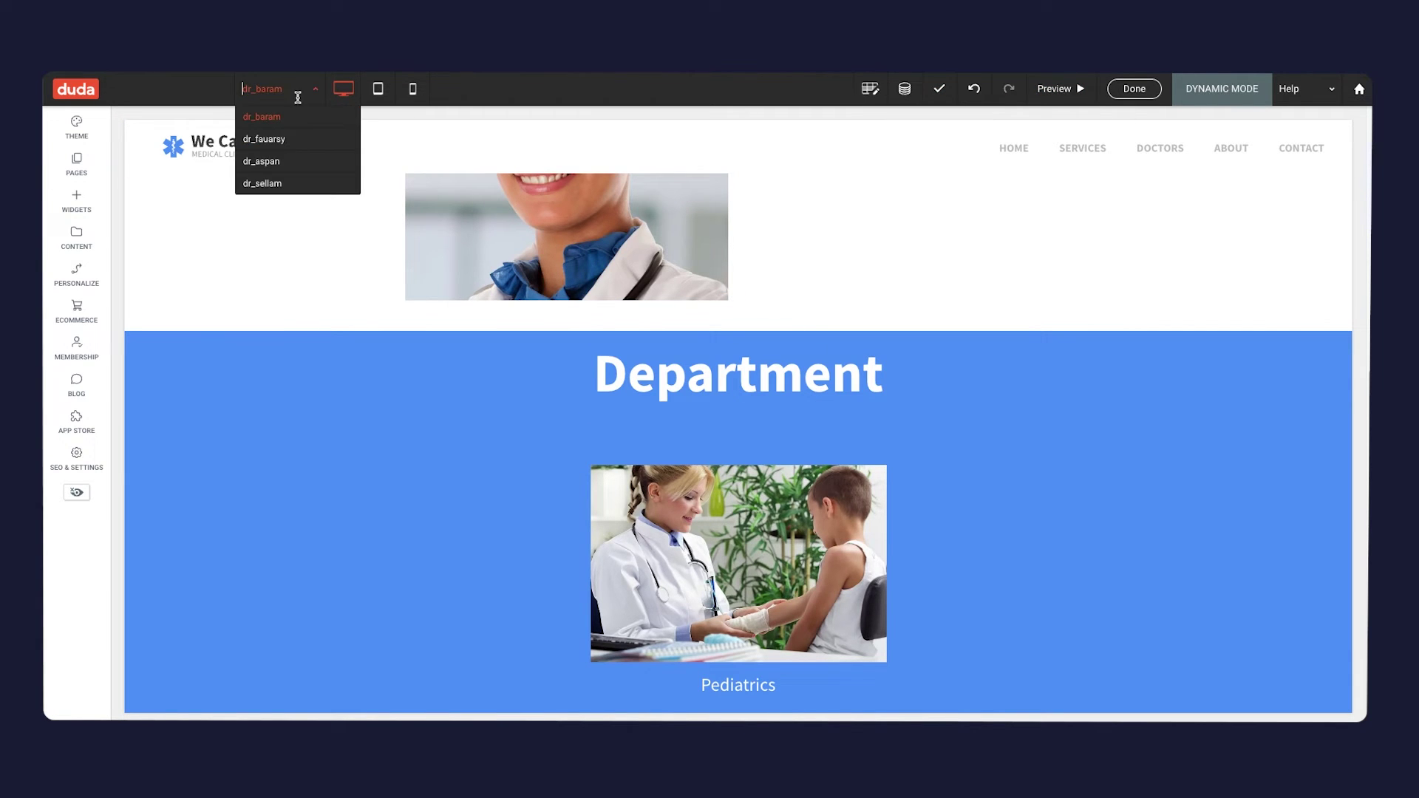
pyautogui.click(290, 141)
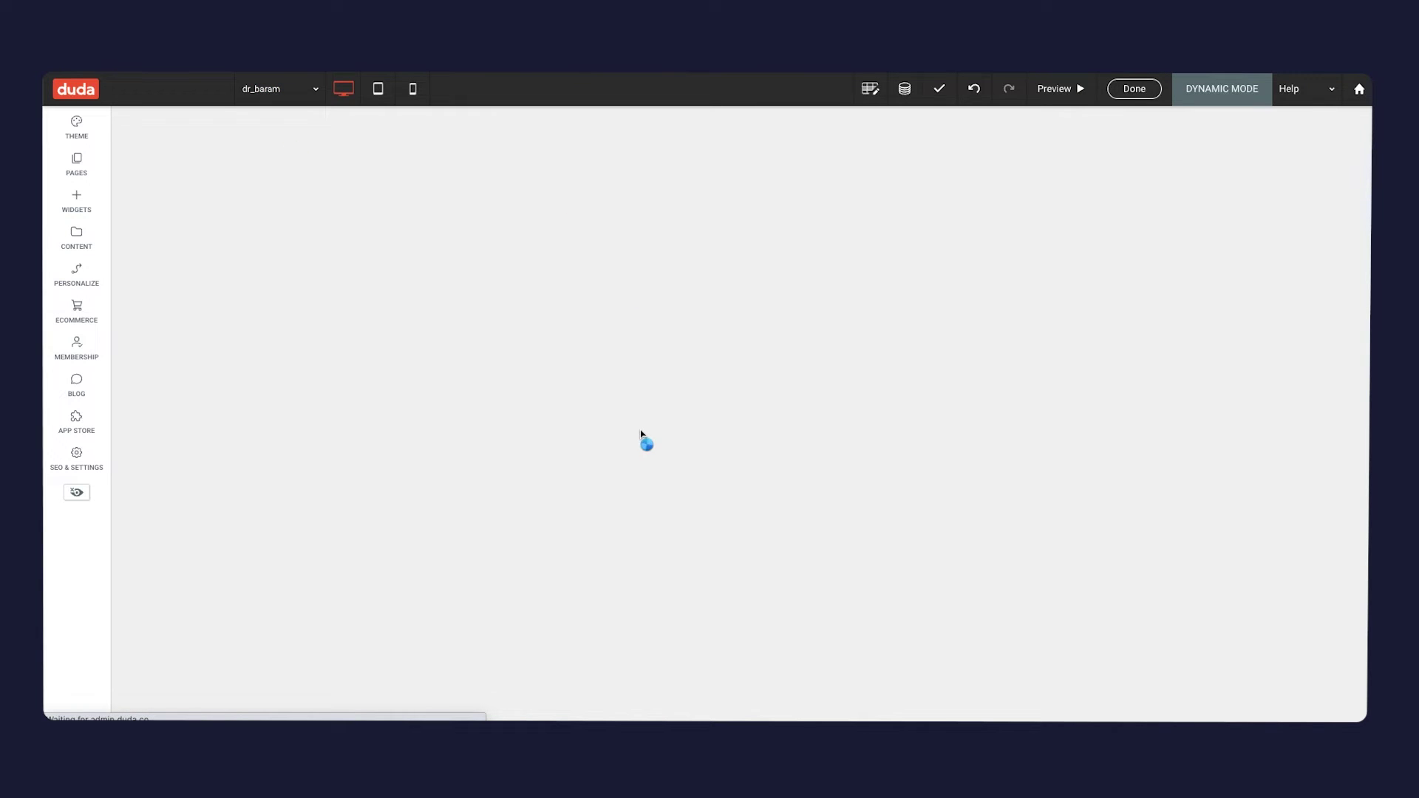
pyautogui.scroll(-5, 745, 455)
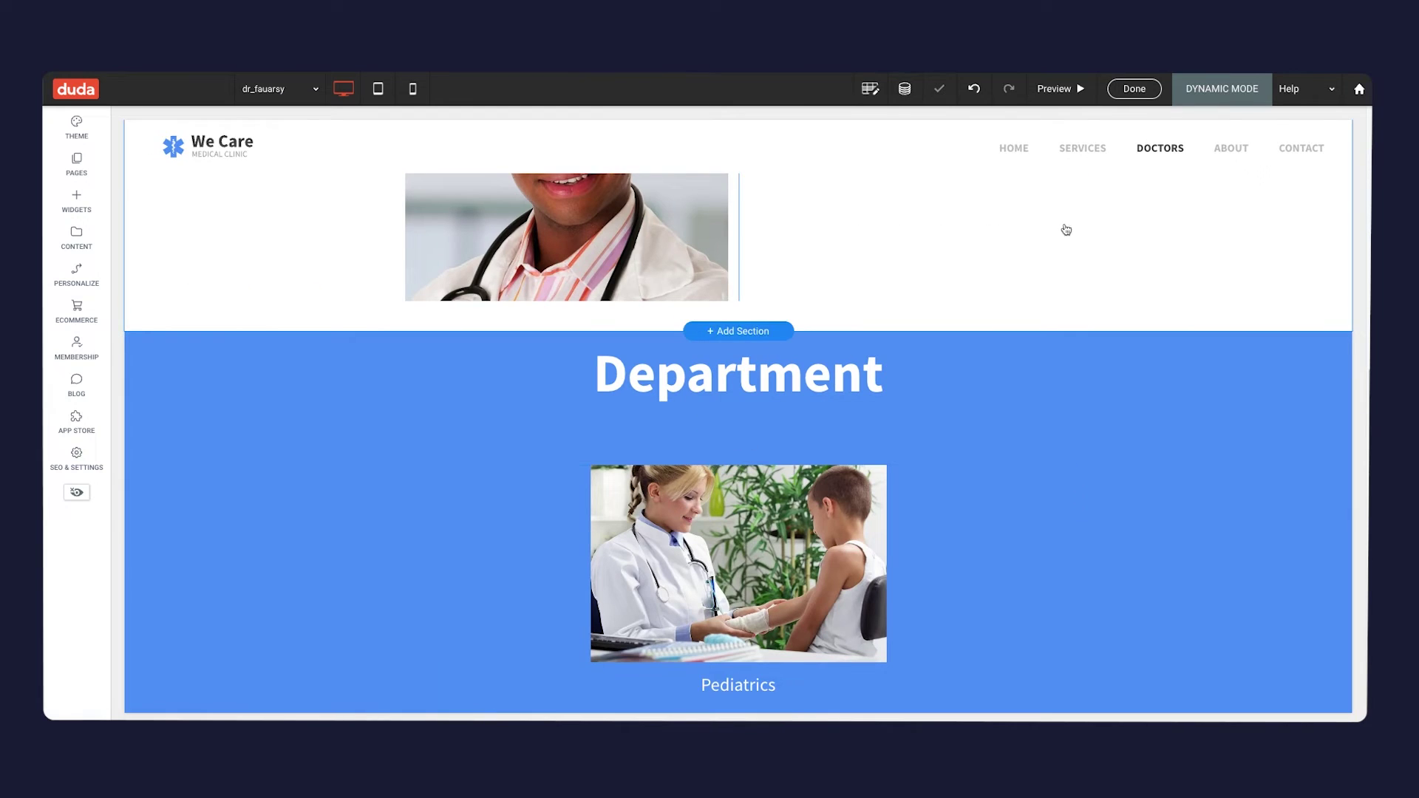
# Preview the site, follow the Pediatrics department image to its page, and look over that page
pyautogui.click(1059, 92)
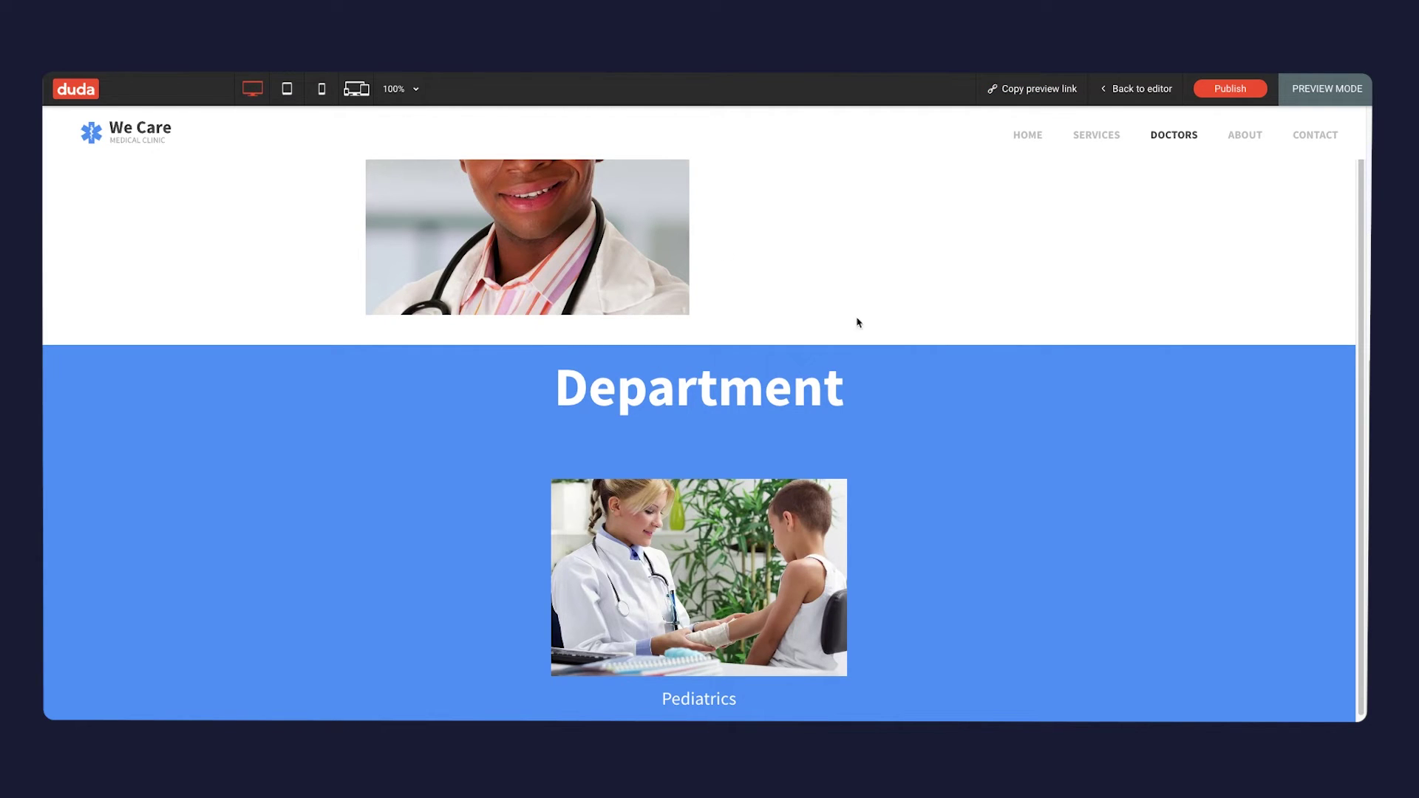
pyautogui.click(720, 546)
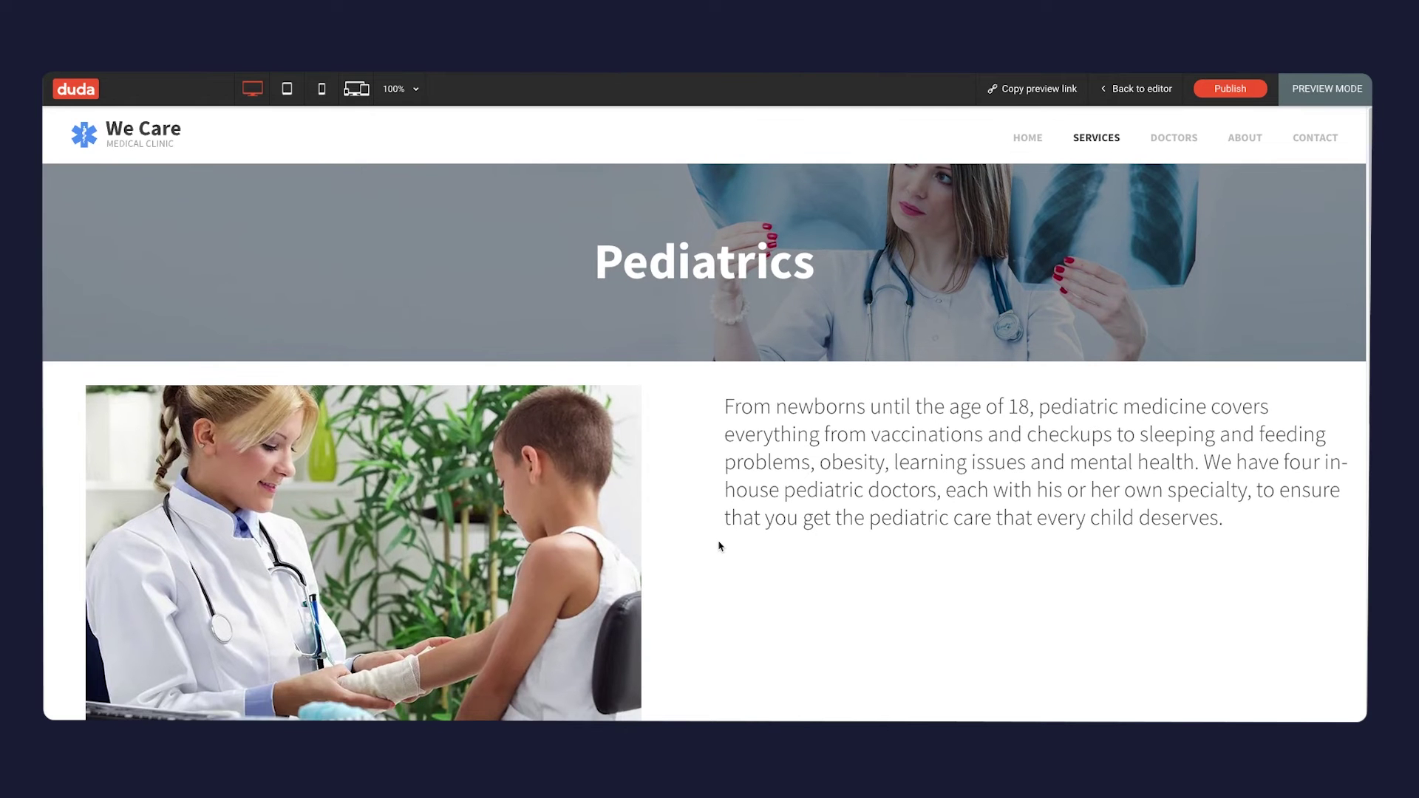
pyautogui.scroll(-5, 720, 546)
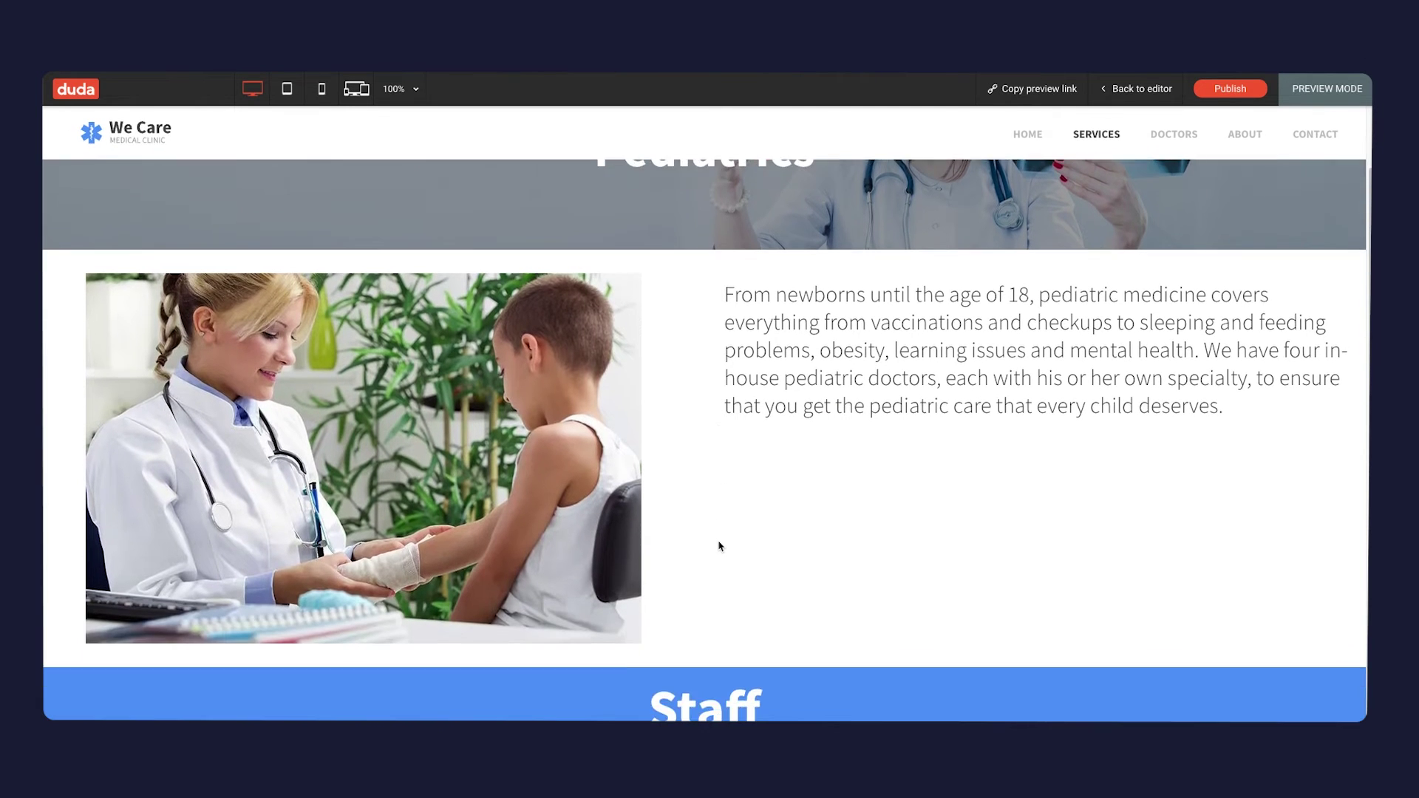
pyautogui.scroll(5, 720, 546)
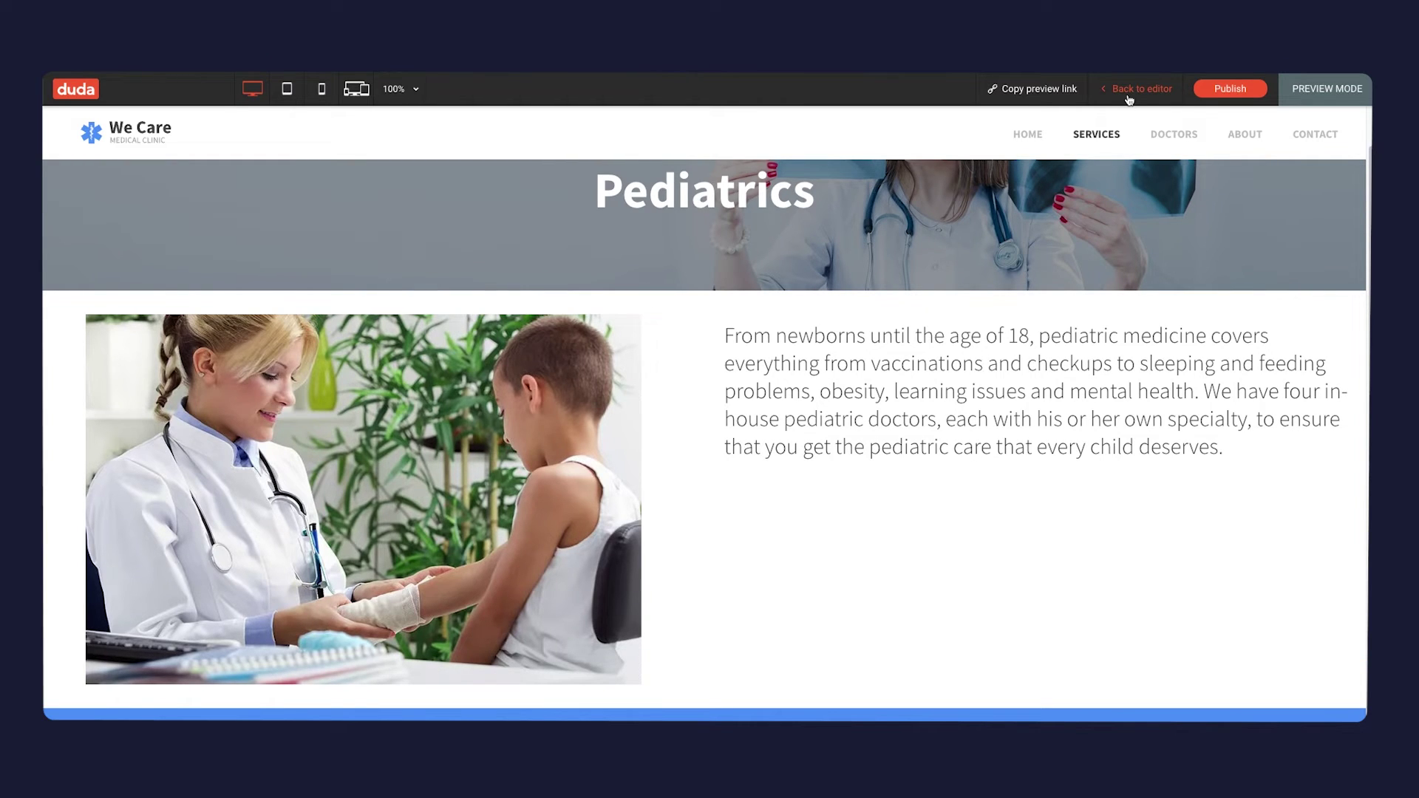
pyautogui.scroll(2, 684, 382)
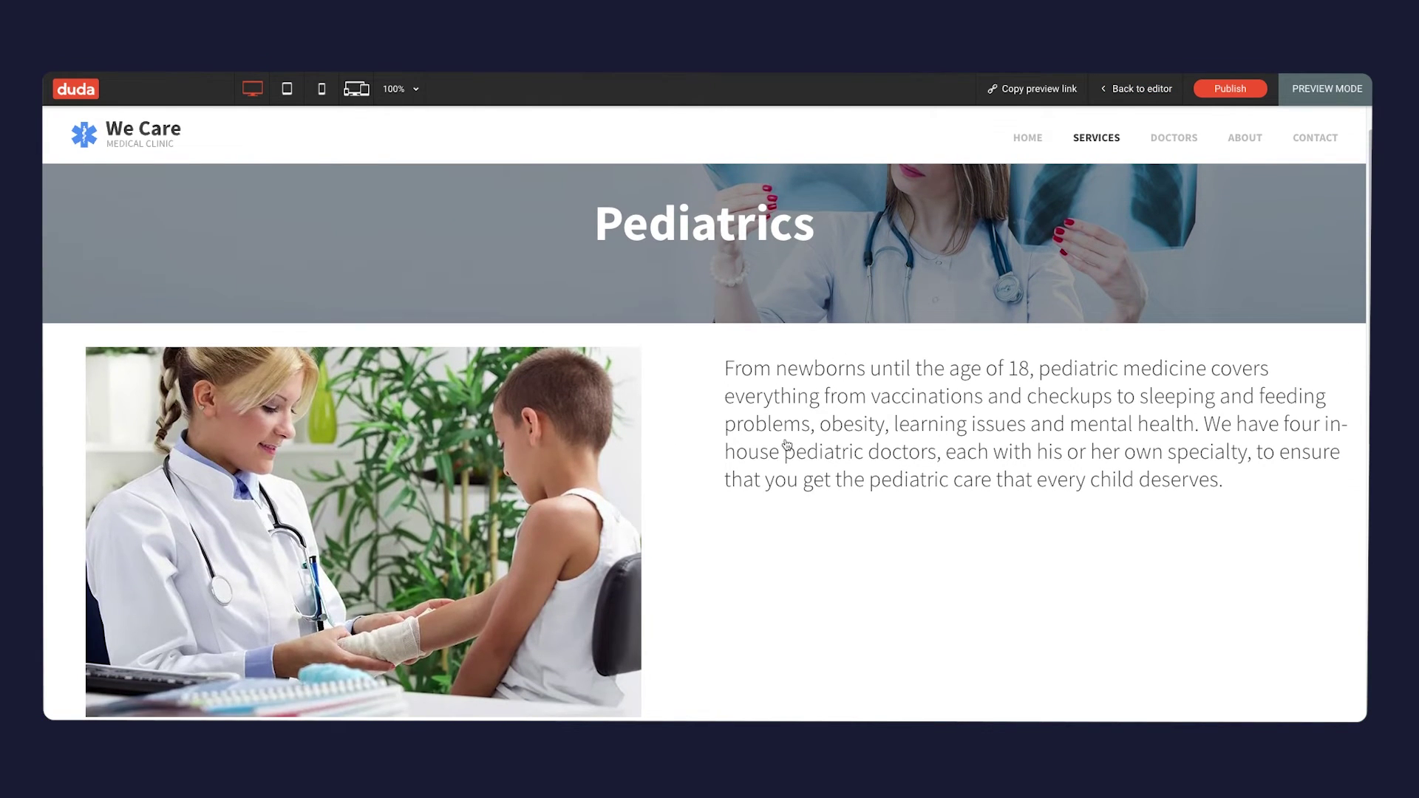
# Review the Staff section of the previewed Pediatrics page, return to the editor, and check where the departments page sits in the page list
pyautogui.scroll(-5, 784, 442)
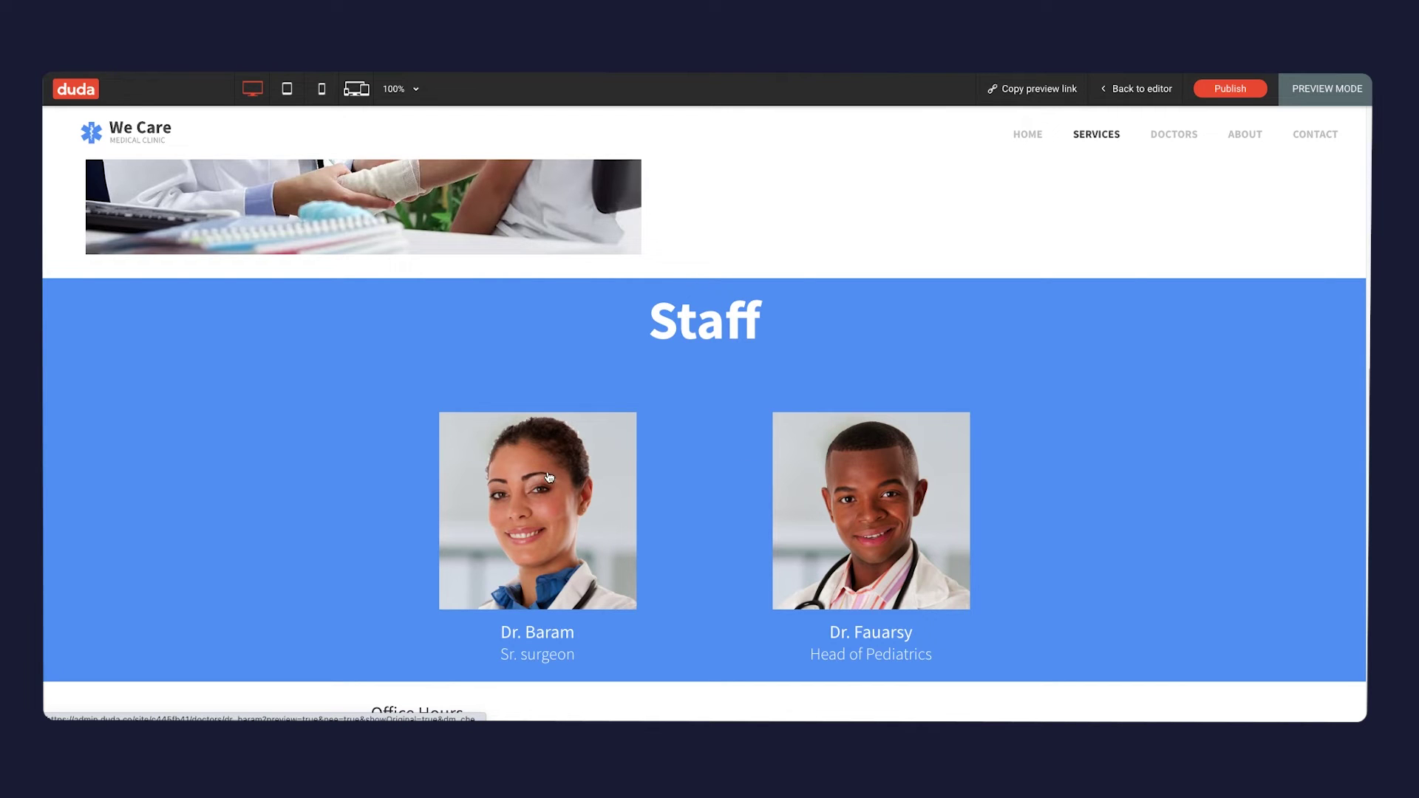
pyautogui.scroll(-1, 745, 473)
pyautogui.scroll(2, 748, 511)
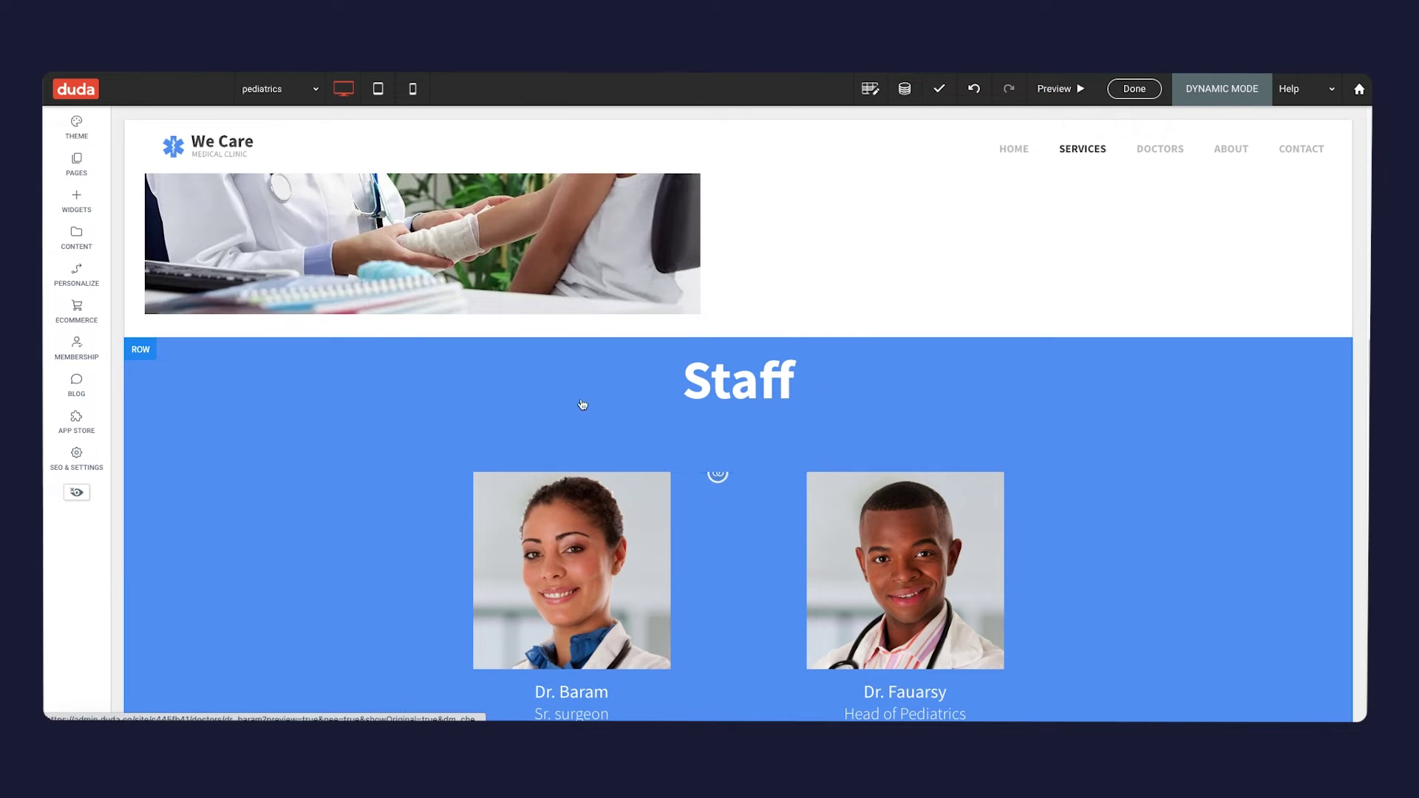
pyautogui.click(76, 162)
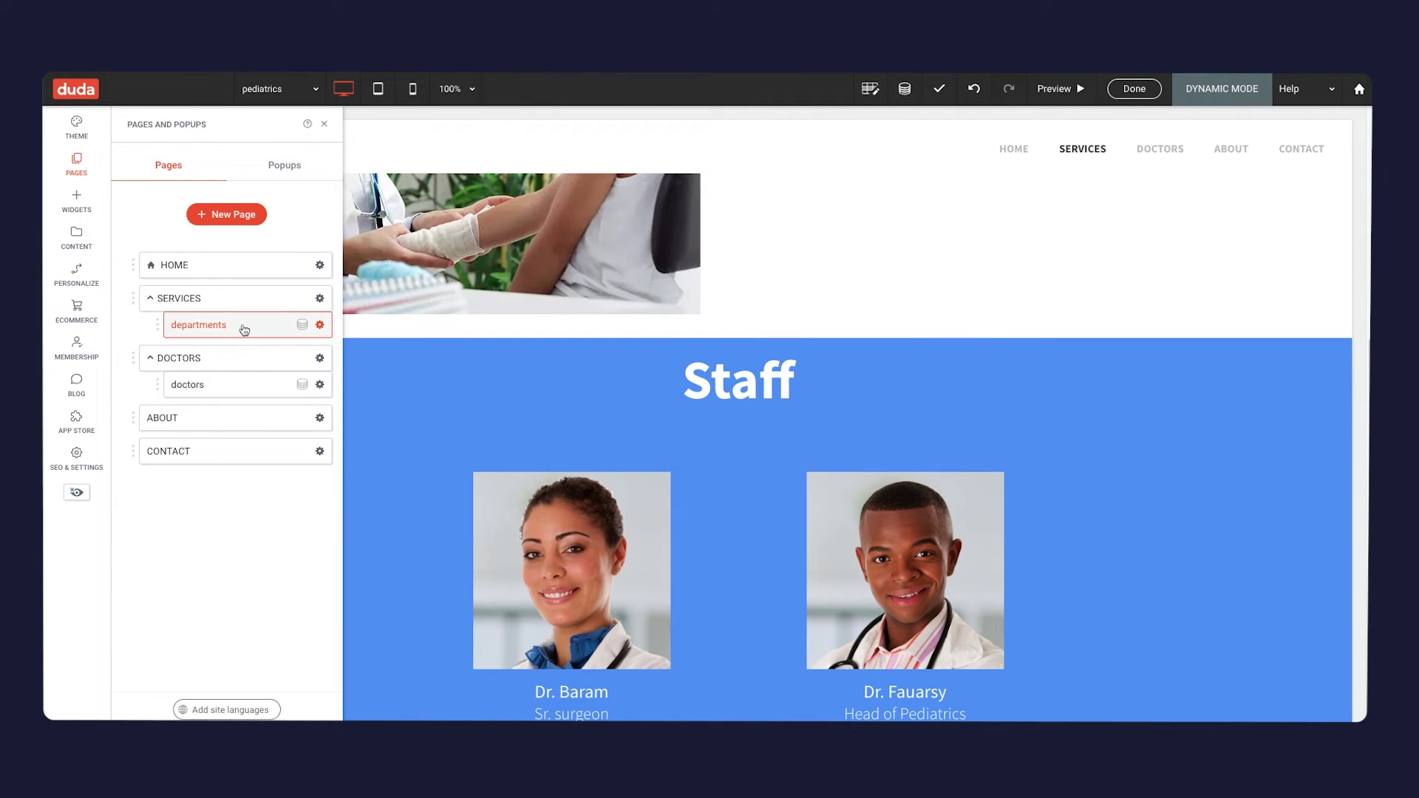
pyautogui.click(324, 124)
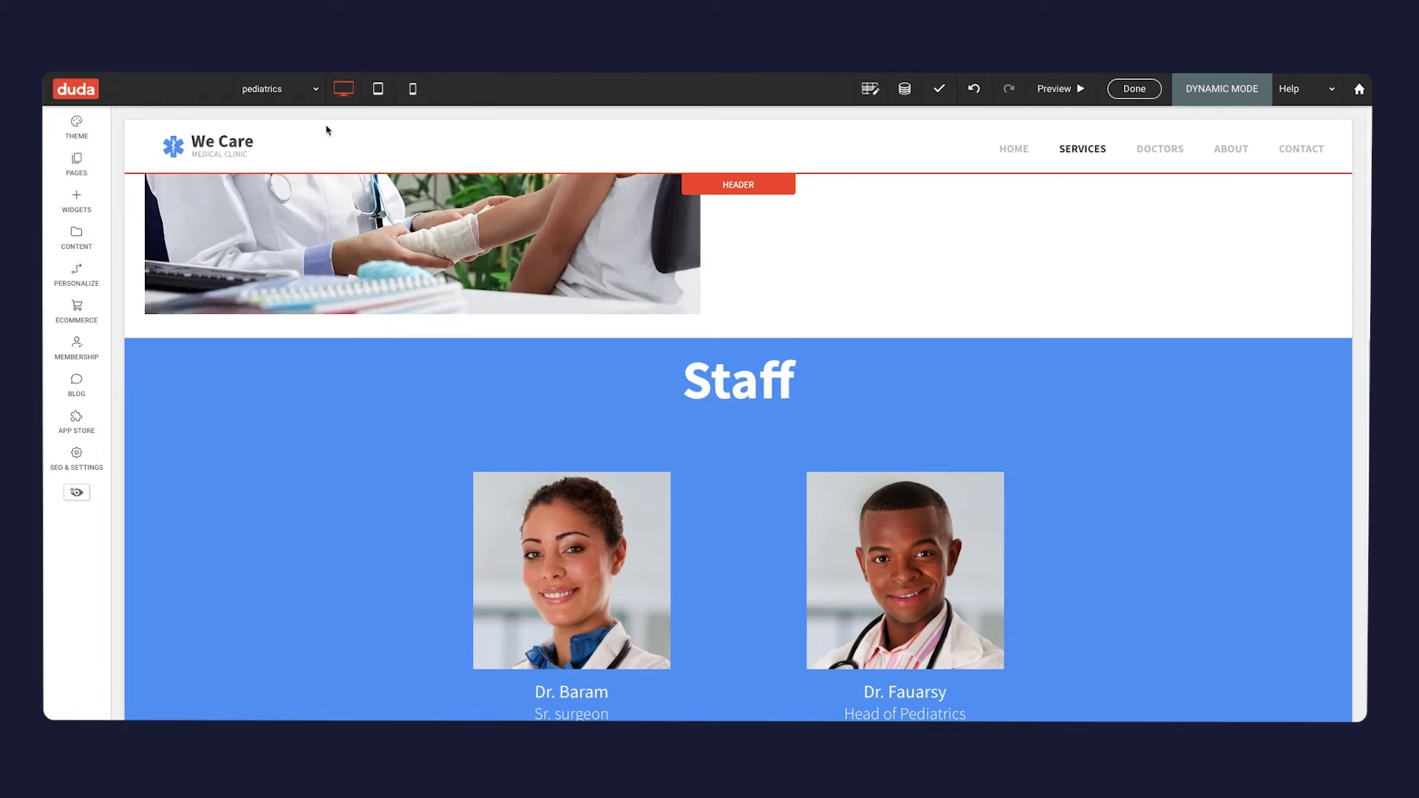
# Examine the Staff photo gallery's Doctors collection connection and its dynamic filter mapping department_options to department_name, and close the settings without changes
pyautogui.scroll(-2, 812, 432)
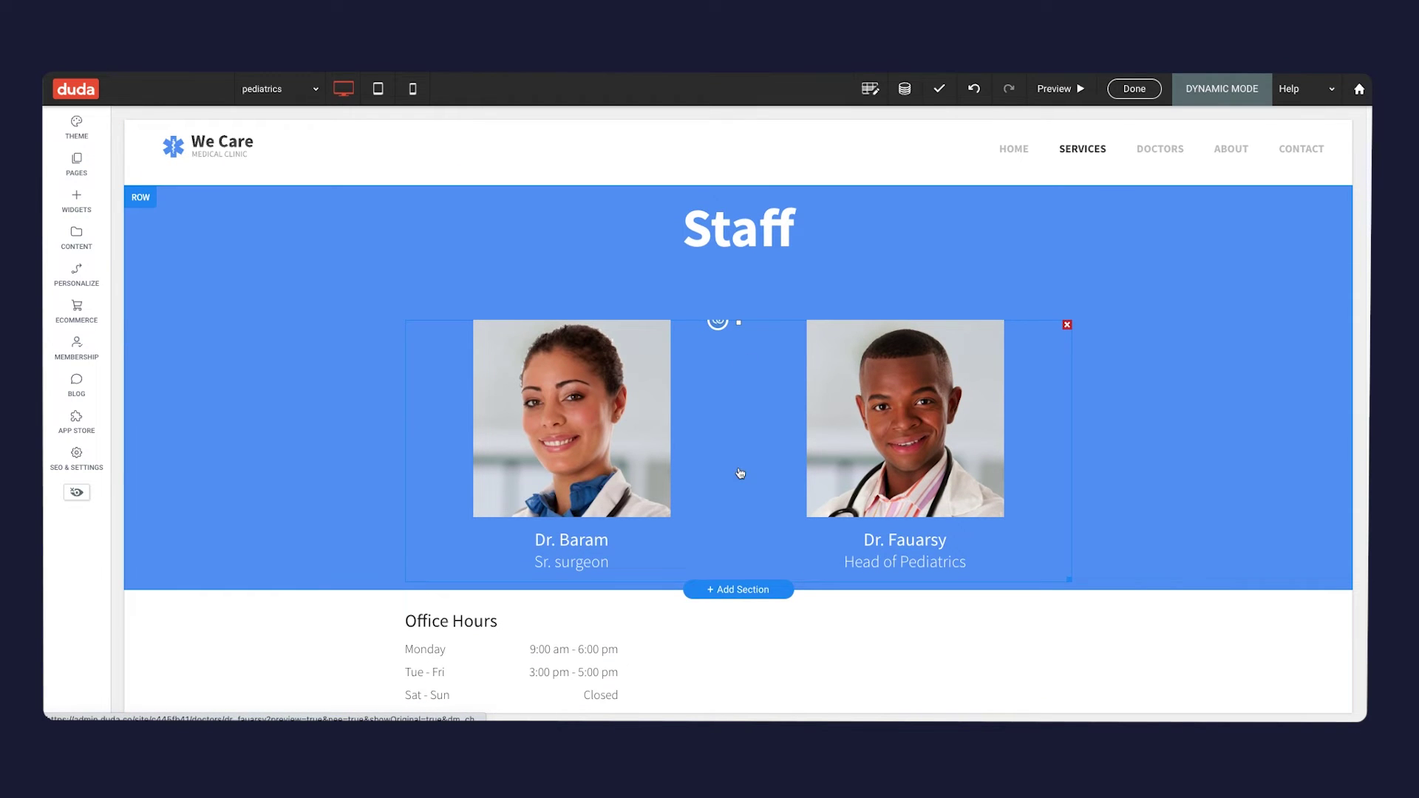
pyautogui.rightClick(738, 403)
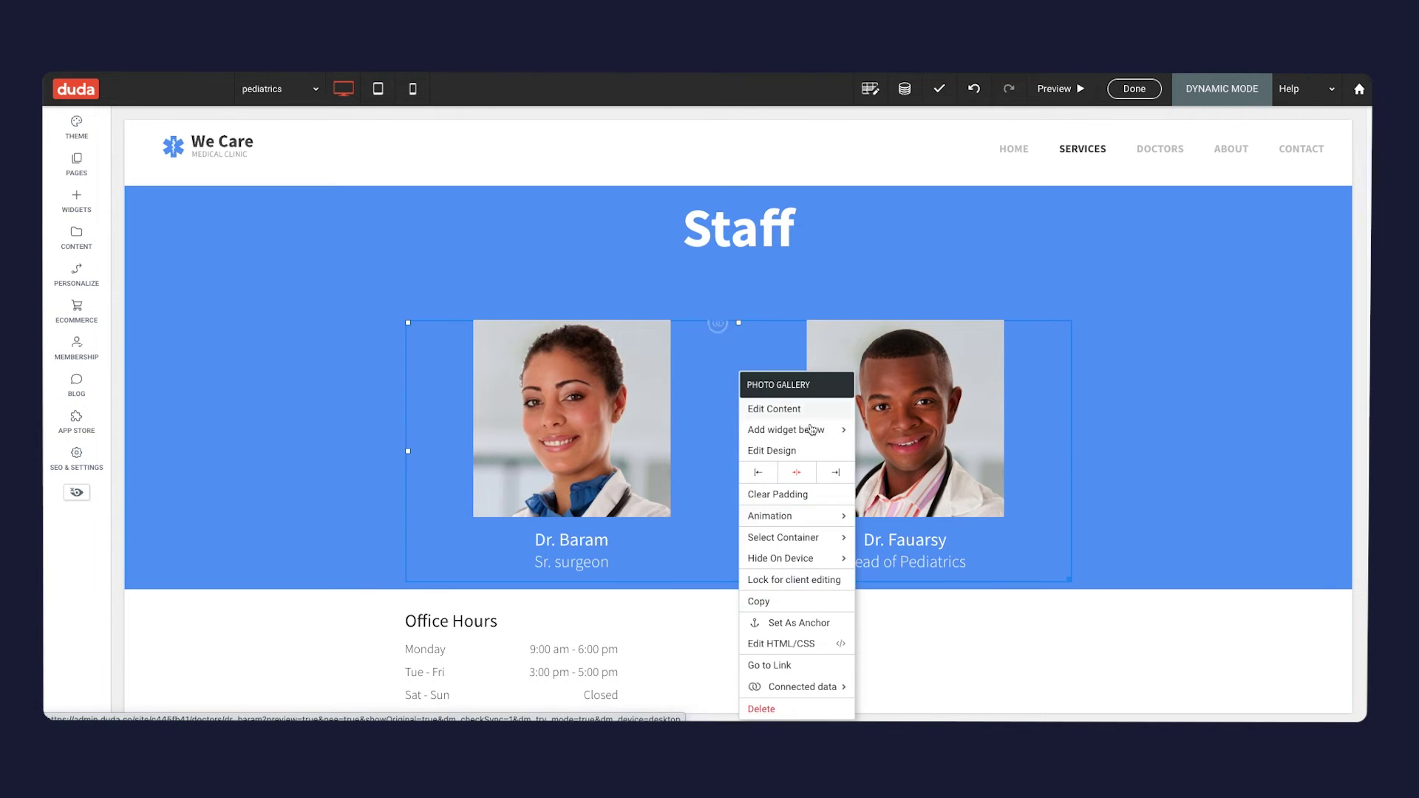
pyautogui.moveTo(824, 687)
pyautogui.click(898, 645)
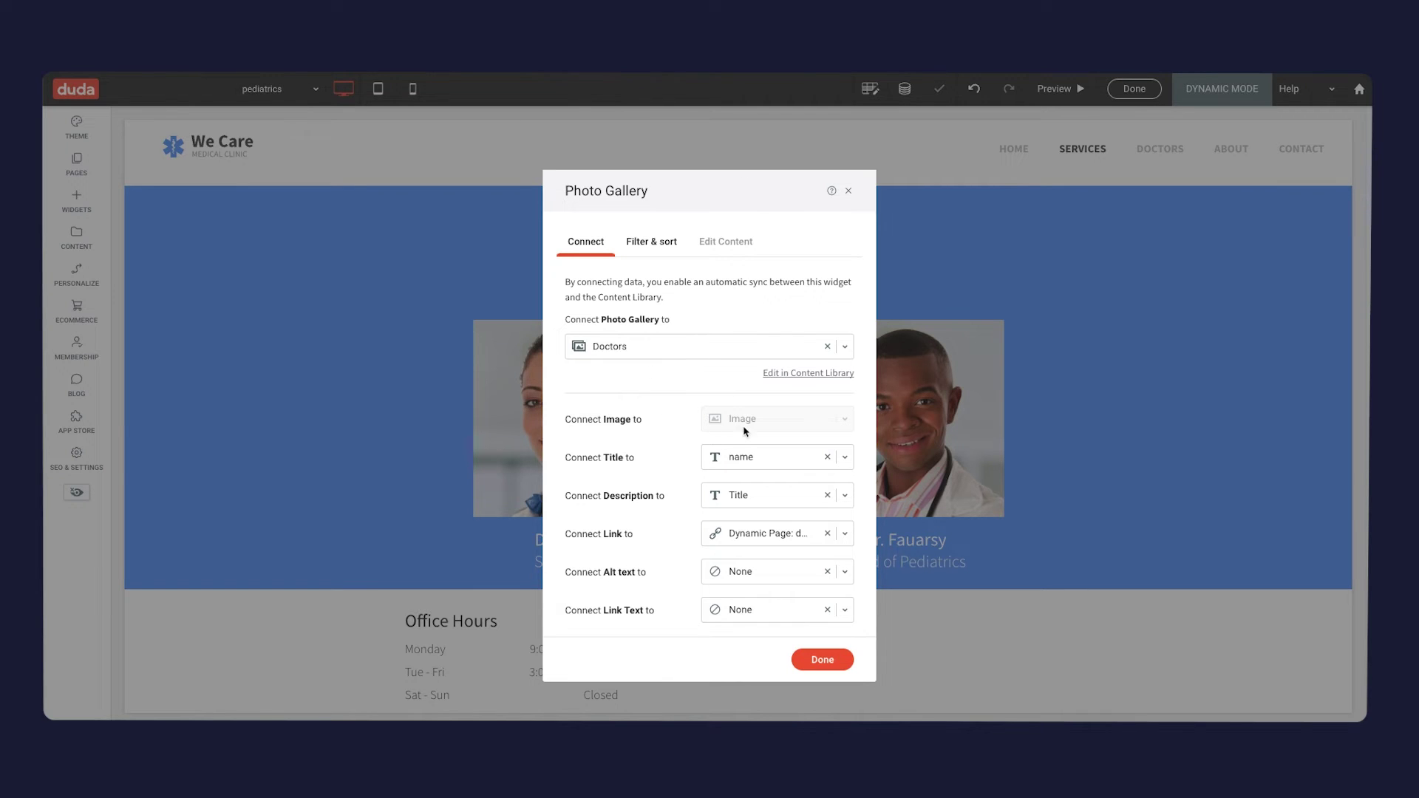
pyautogui.click(653, 244)
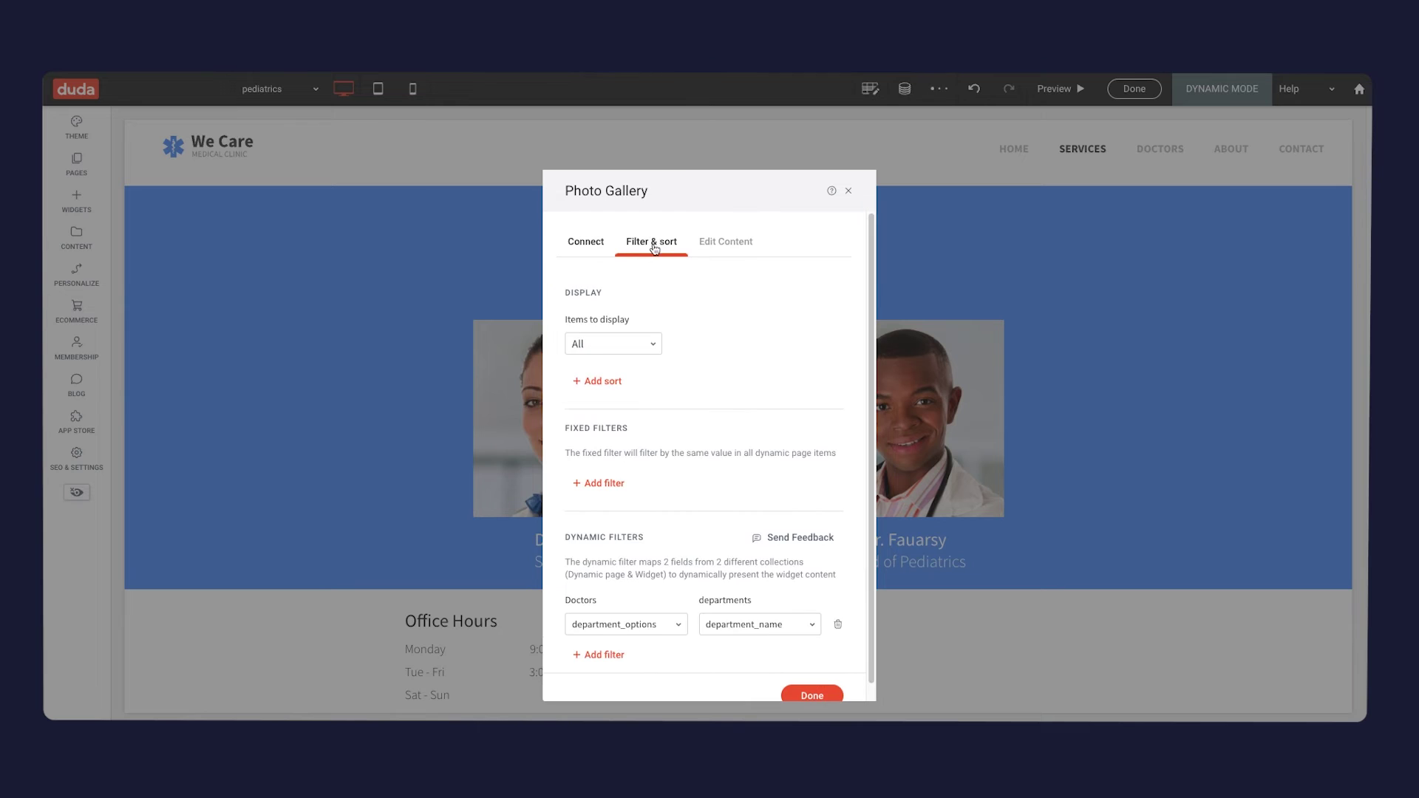
pyautogui.scroll(-1, 689, 375)
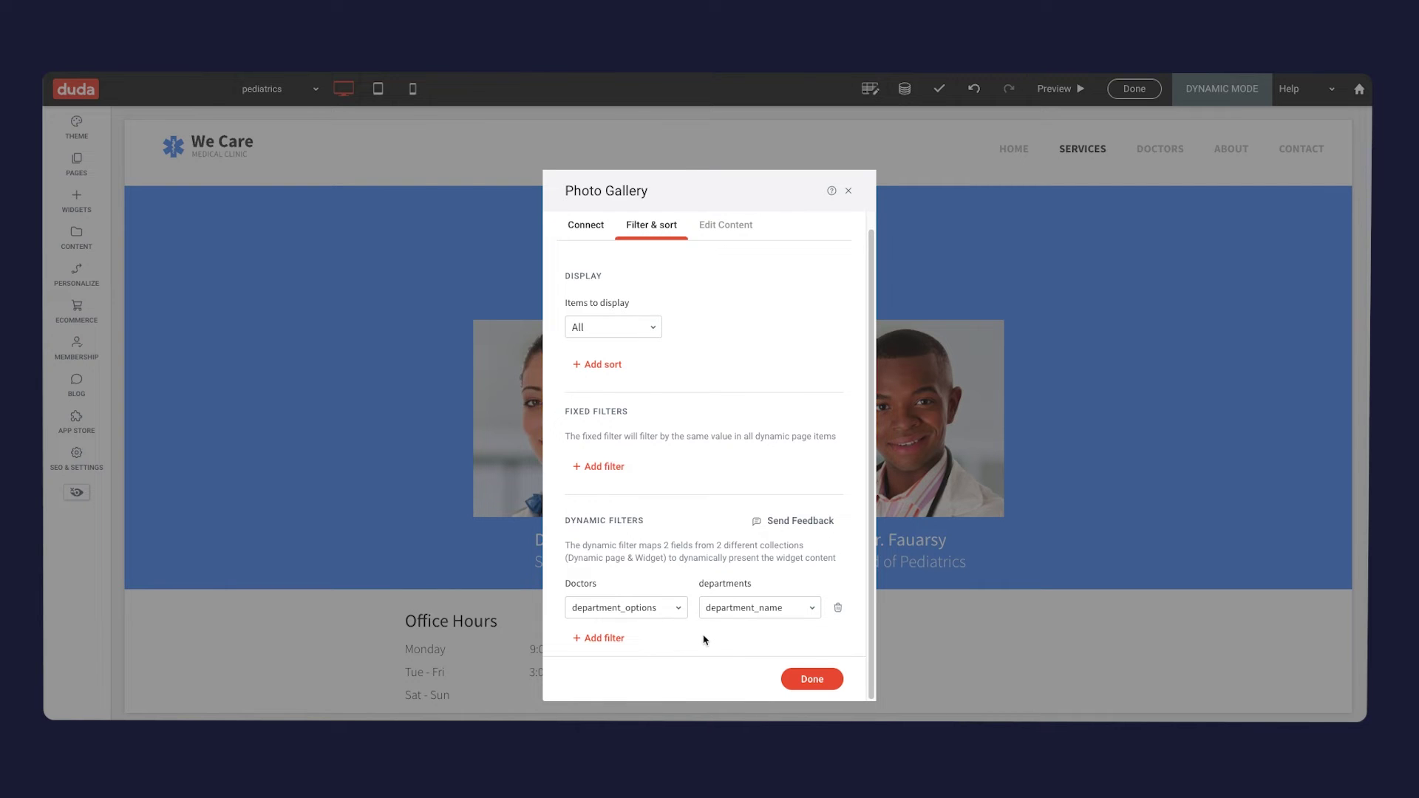
pyautogui.click(811, 679)
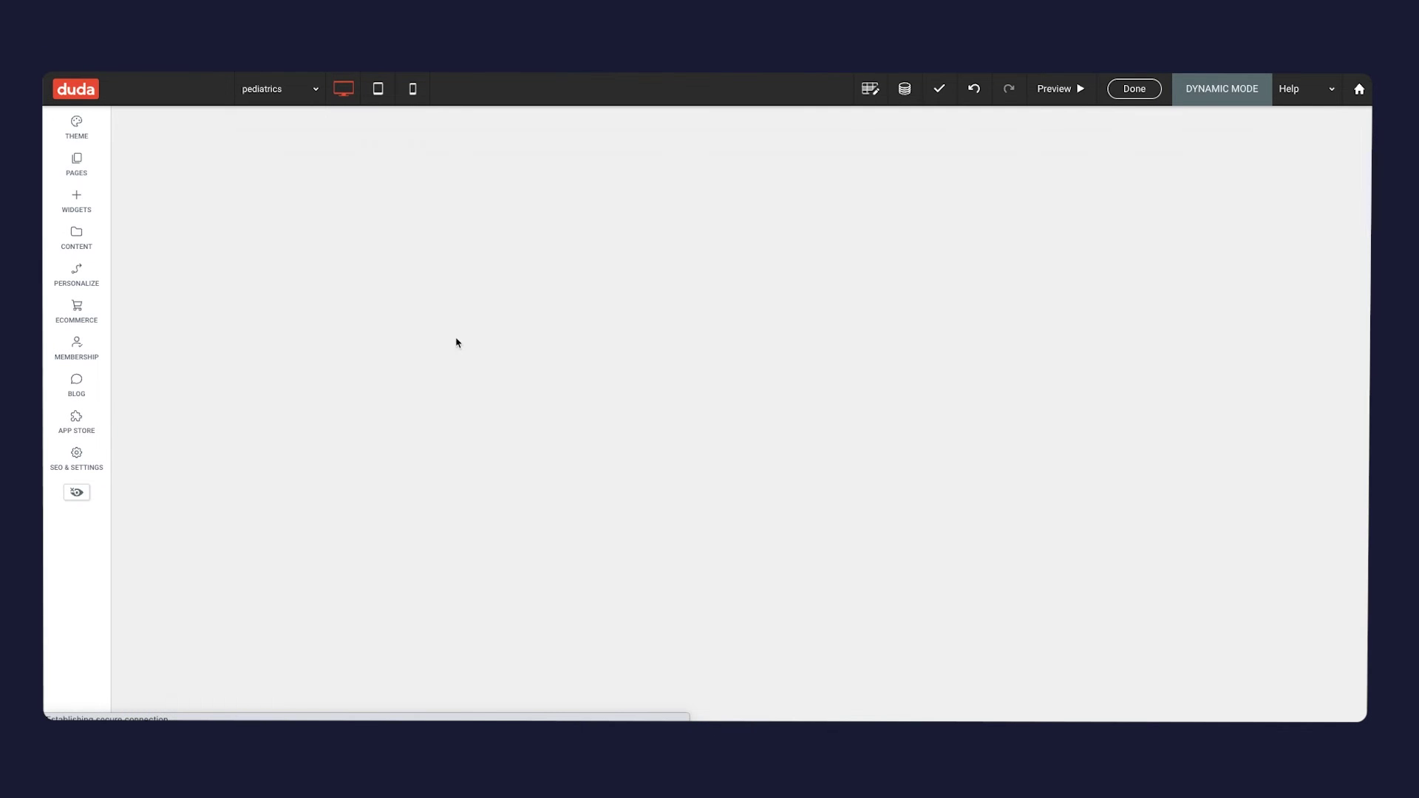
# Look over the Pediatrics page from its title and description down to the Staff section
pyautogui.scroll(-8, 703, 414)
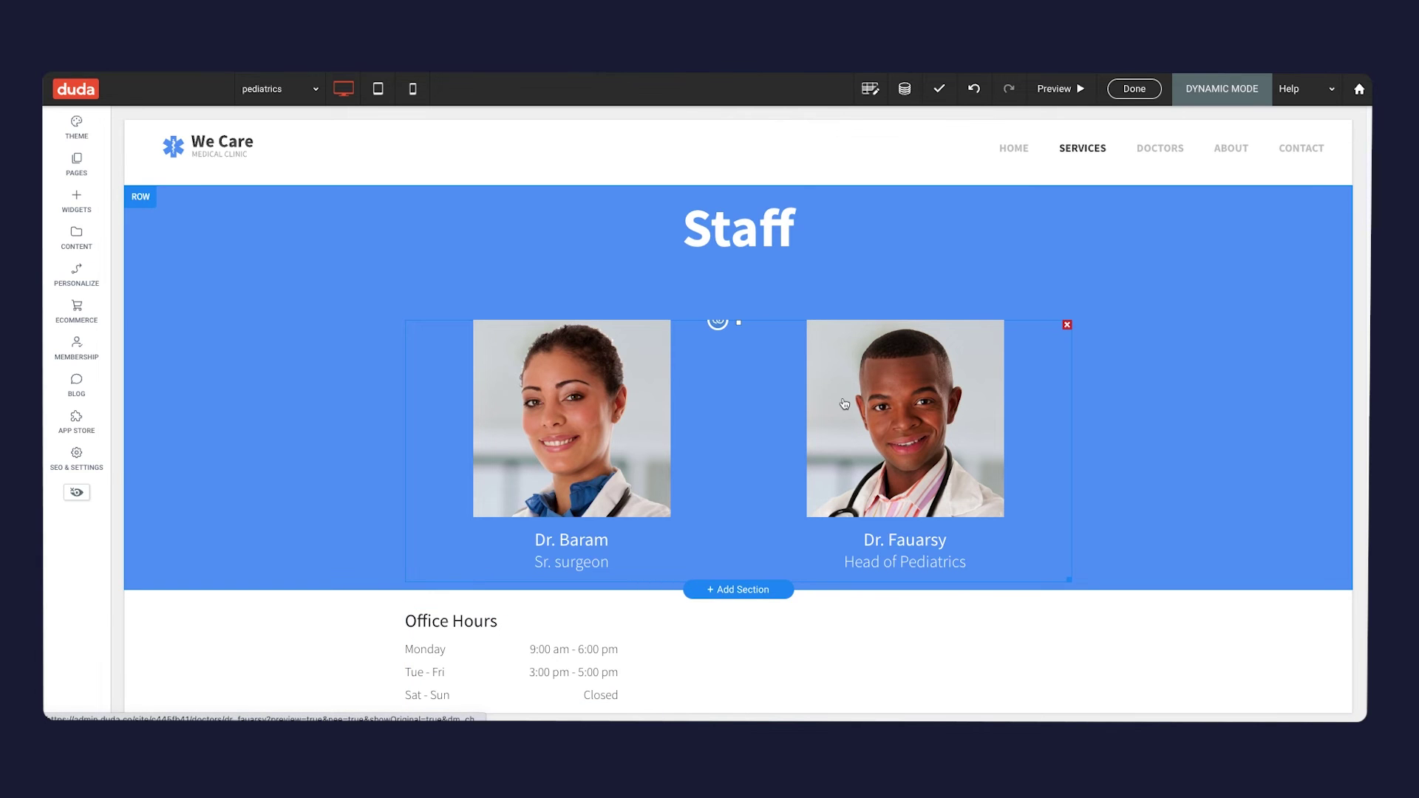
pyautogui.scroll(8, 844, 404)
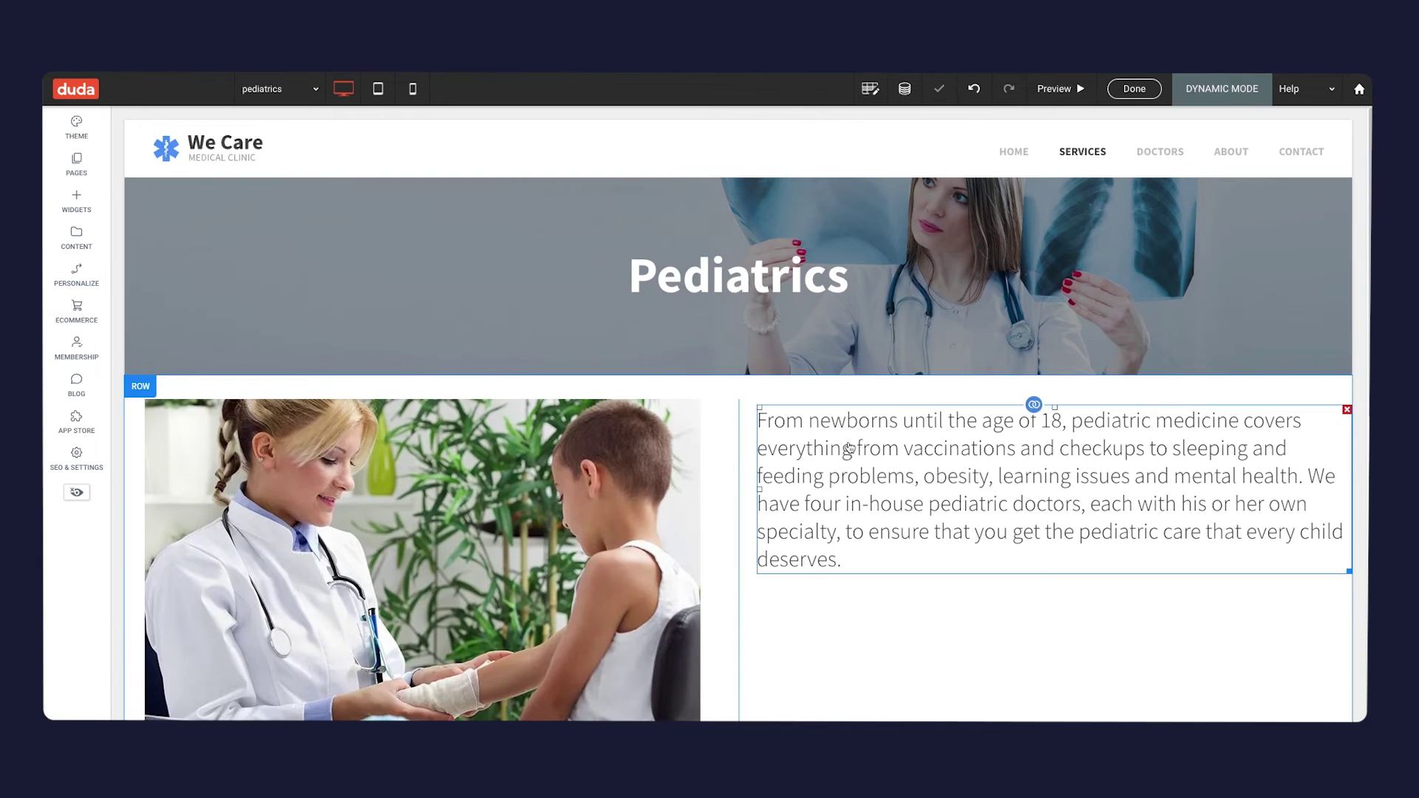
pyautogui.scroll(-8, 849, 448)
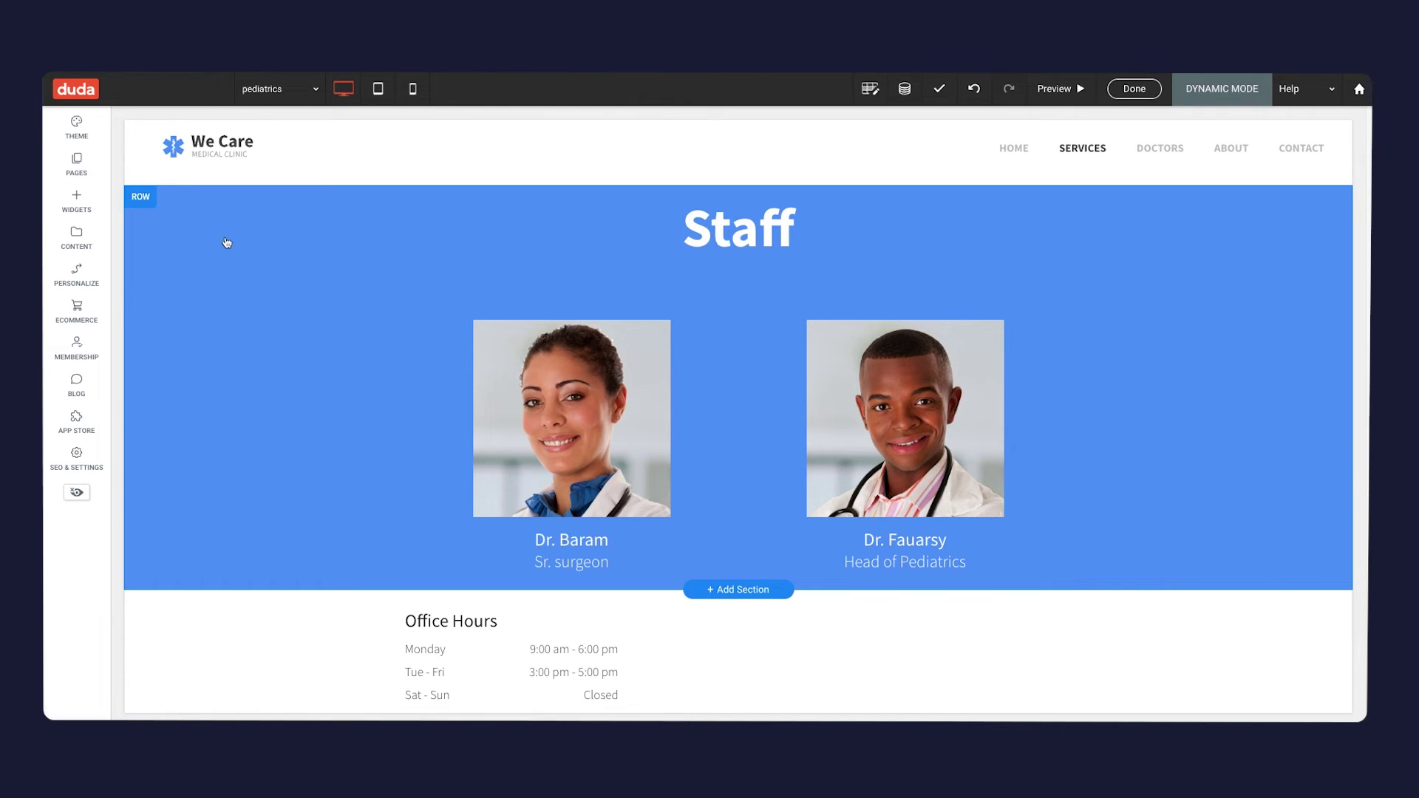
# Open the Doctors collection in the content library and show the settings of its department_options field
pyautogui.click(67, 248)
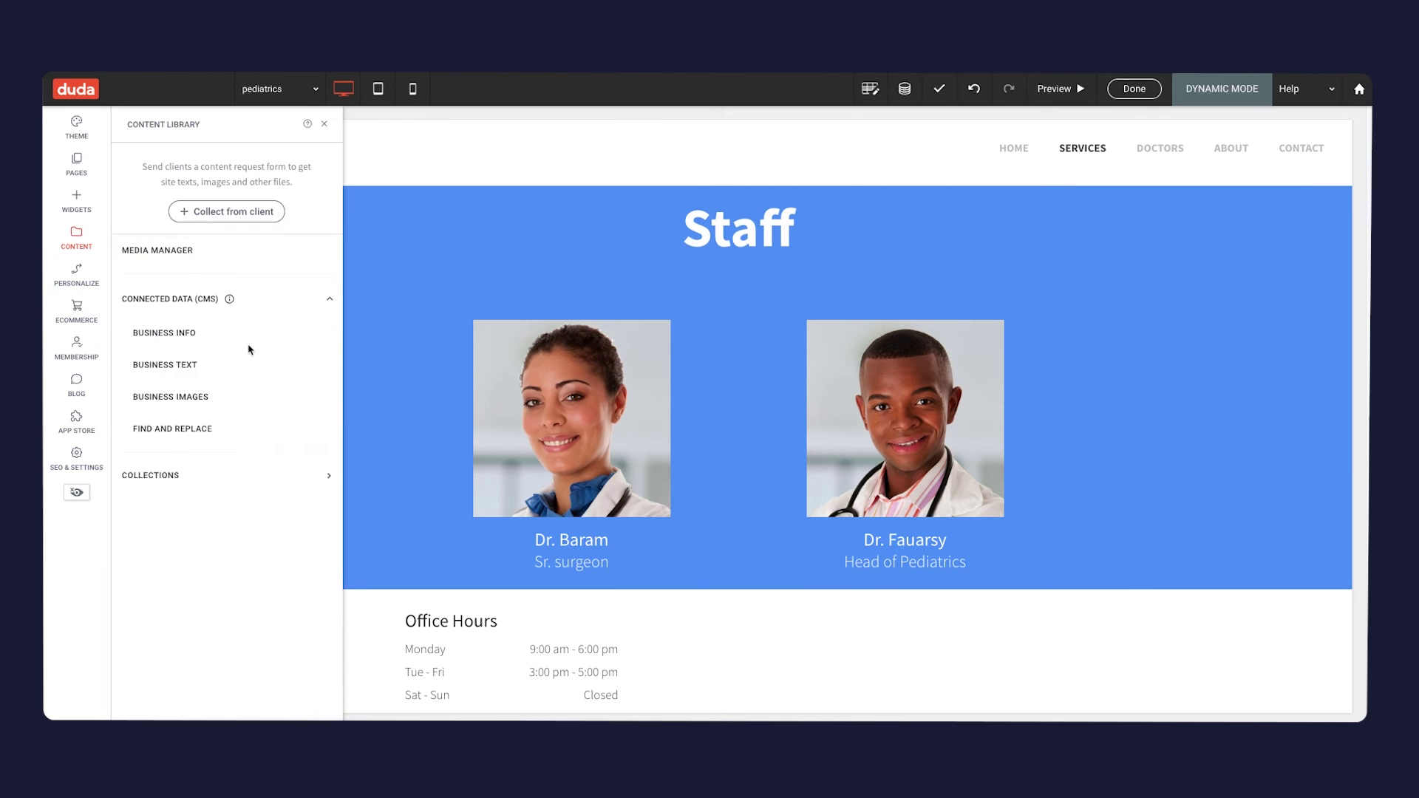
pyautogui.click(244, 478)
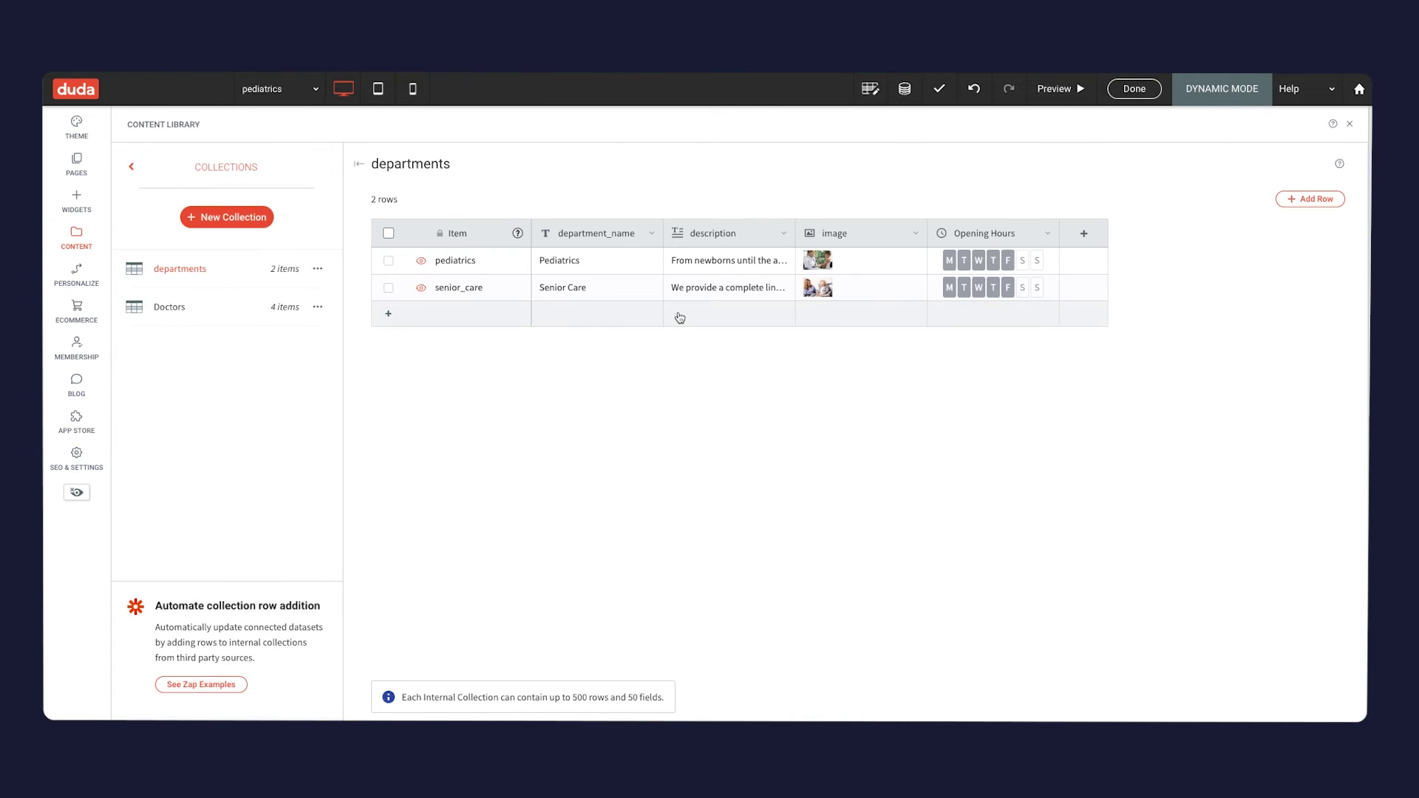
pyautogui.click(245, 305)
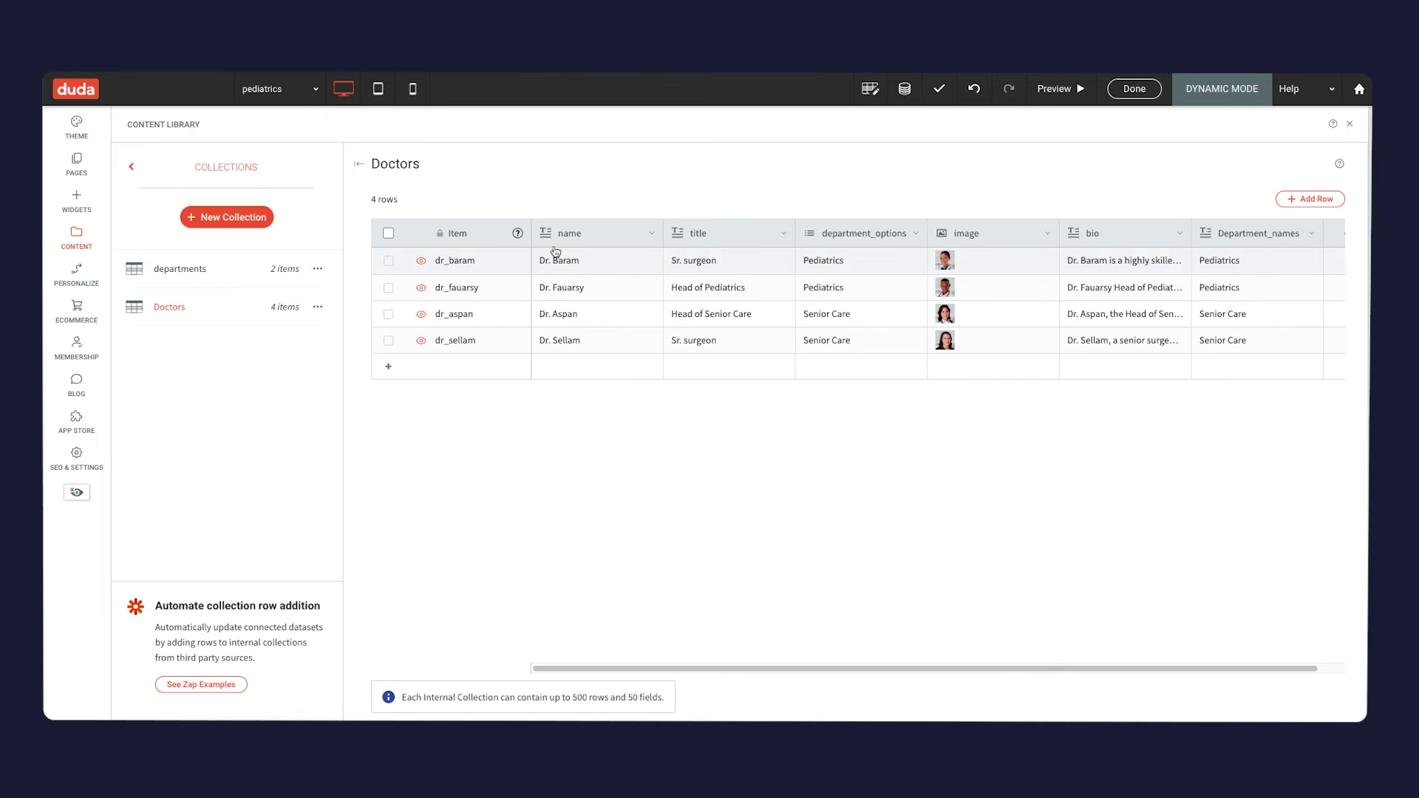
pyautogui.click(918, 242)
pyautogui.click(919, 242)
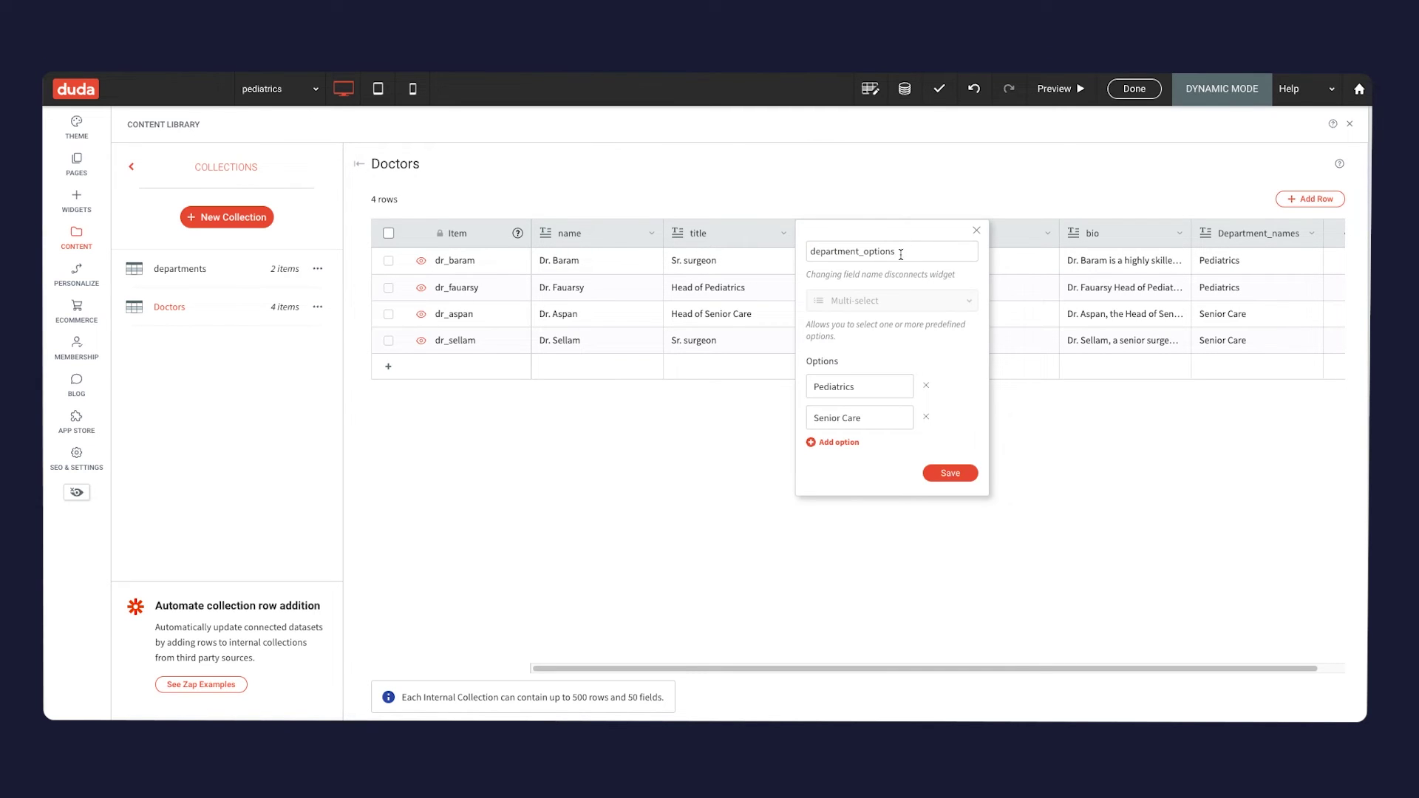
# Copy the text of the Pediatrics option from the department_options field and close the field settings without changes
pyautogui.moveTo(876, 386); pyautogui.dragTo(821, 384)
pyautogui.moveTo(857, 386); pyautogui.dragTo(815, 386)
pyautogui.click(859, 391)
pyautogui.moveTo(855, 389); pyautogui.dragTo(815, 388)
pyautogui.hotkey('ctrl', 'c')
pyautogui.click(885, 390)
pyautogui.click(976, 232)
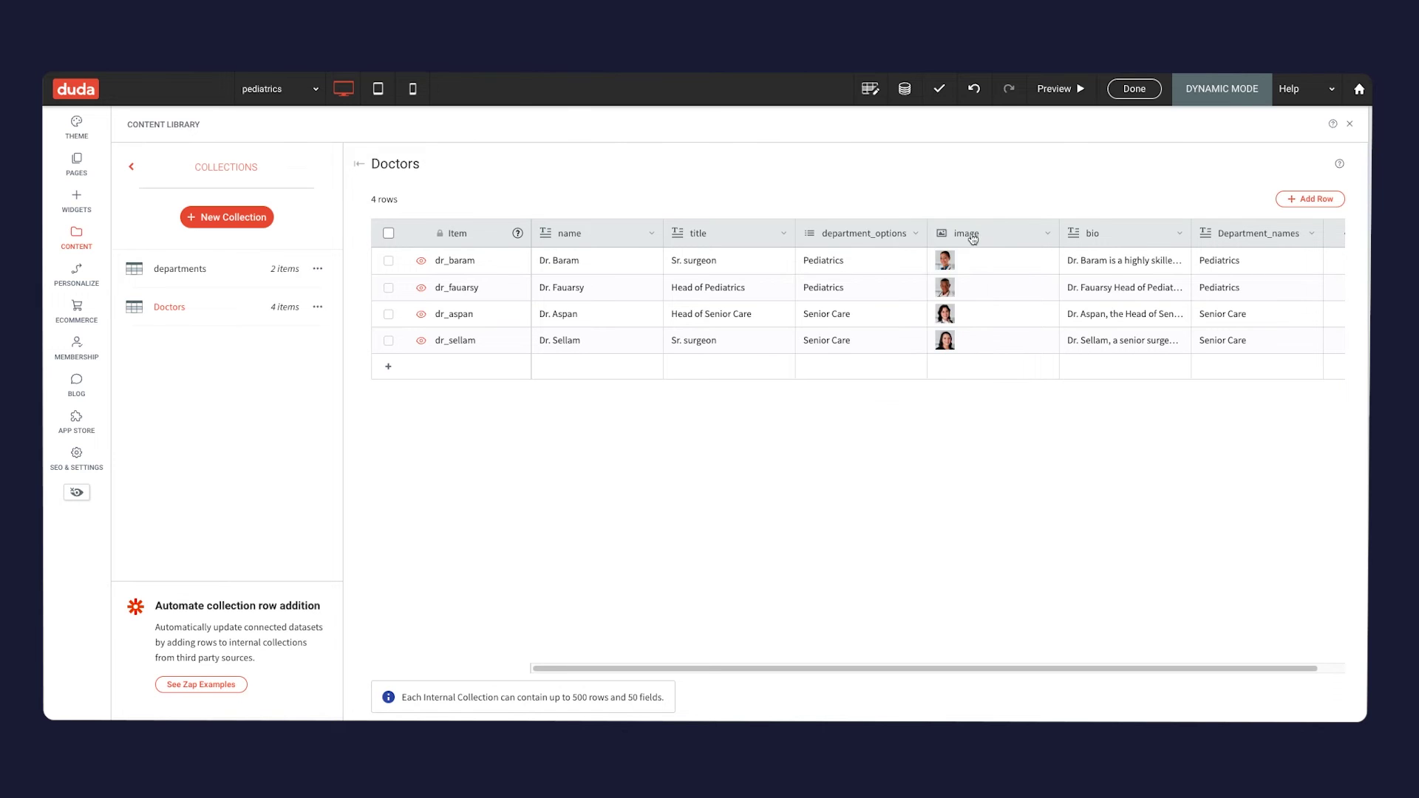
# In the departments collection, replace the pediatrics item's department_name with the copied text Pediatrics and check the cell's content
pyautogui.click(253, 279)
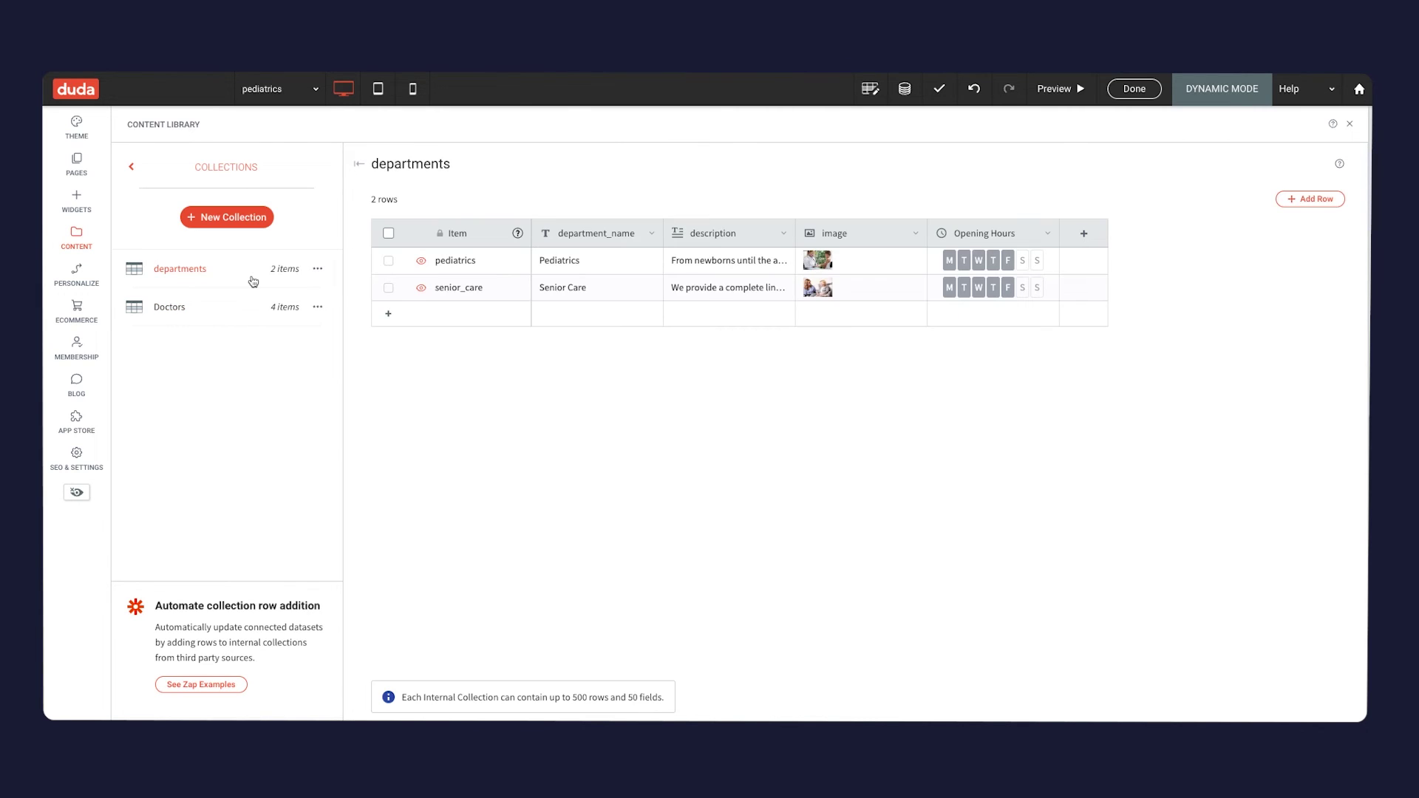
pyautogui.click(598, 260)
pyautogui.press('BackSpace')
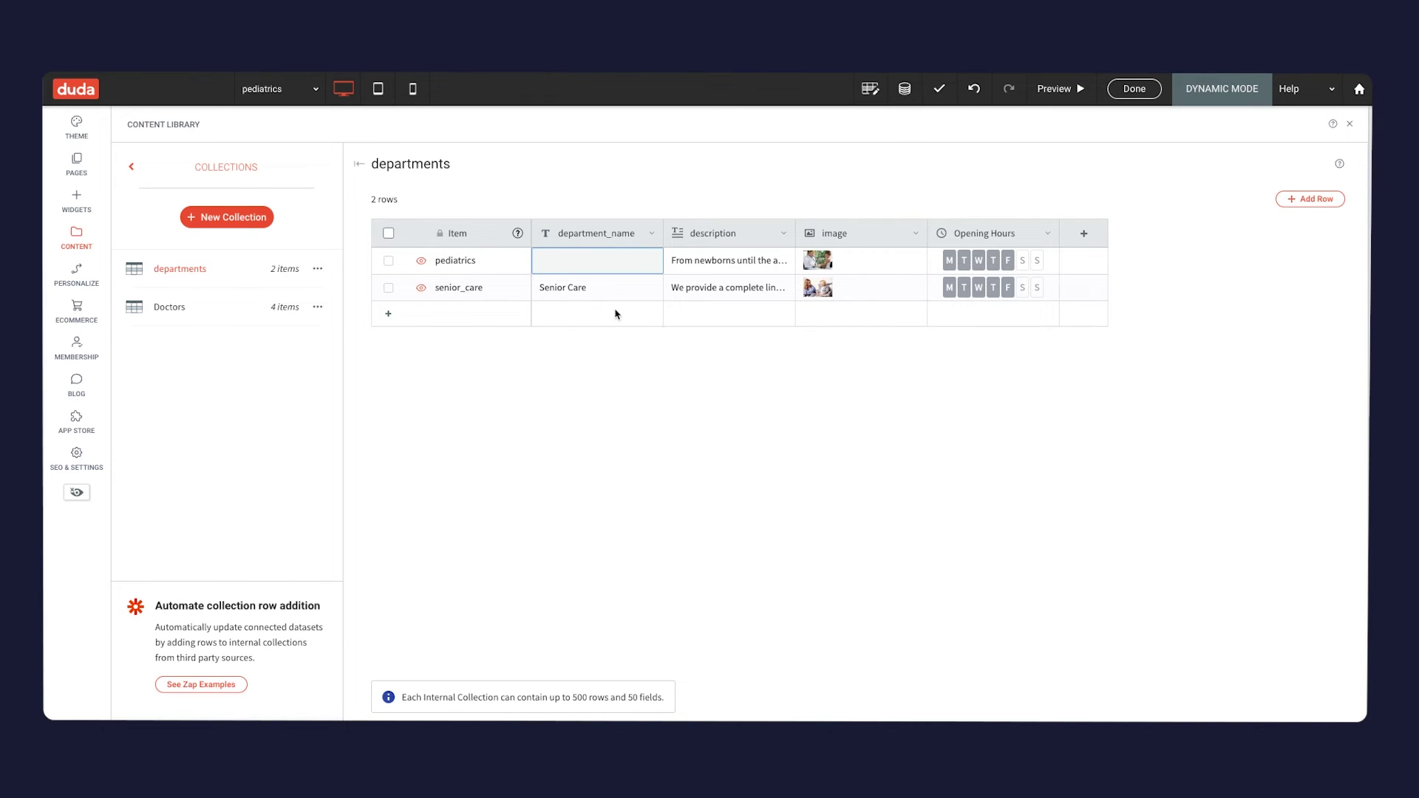
pyautogui.hotkey('ctrl', 'v')
pyautogui.click(603, 276)
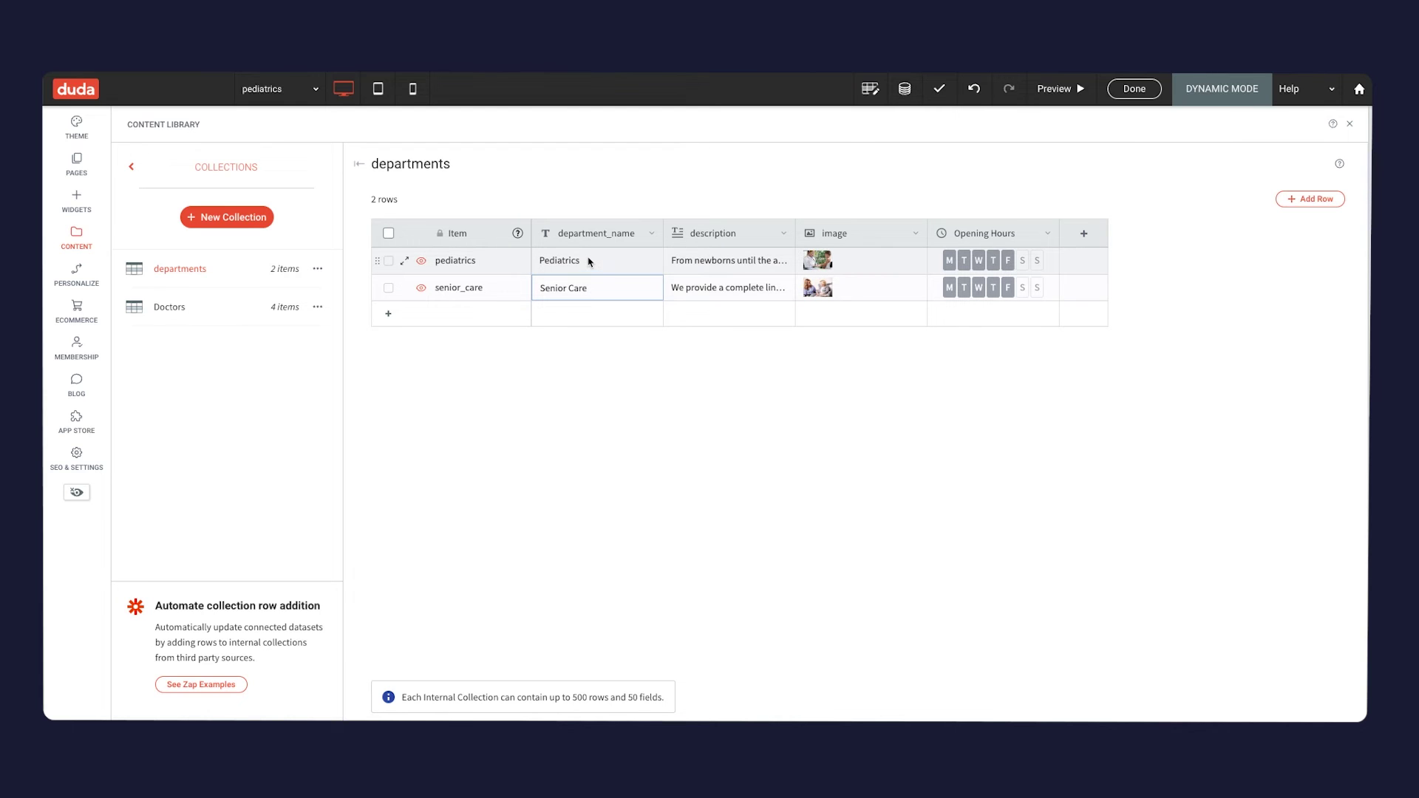
pyautogui.doubleClick(588, 264)
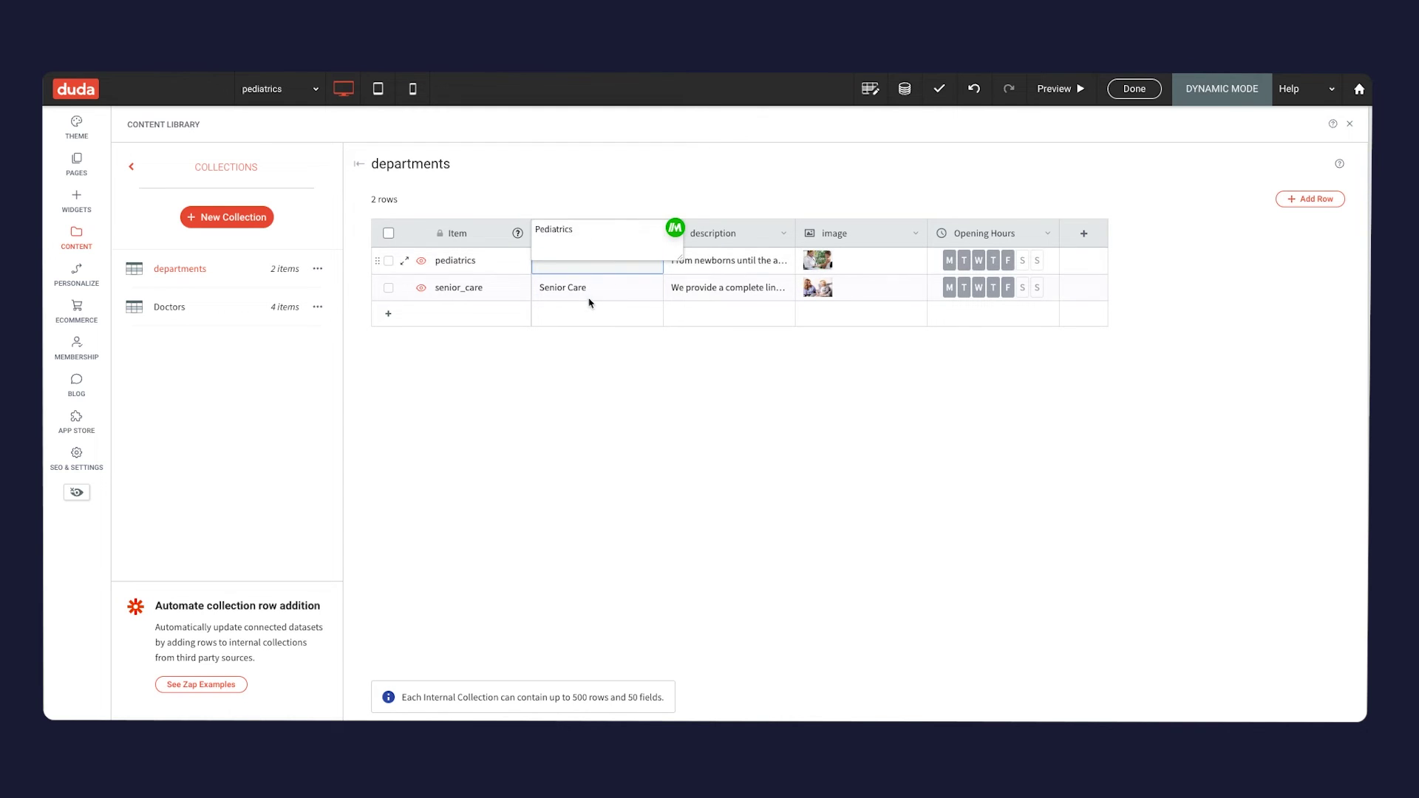
pyautogui.click(590, 296)
# Compare the department_options values in the Doctors collection with the department_name values in the departments collection
pyautogui.click(237, 308)
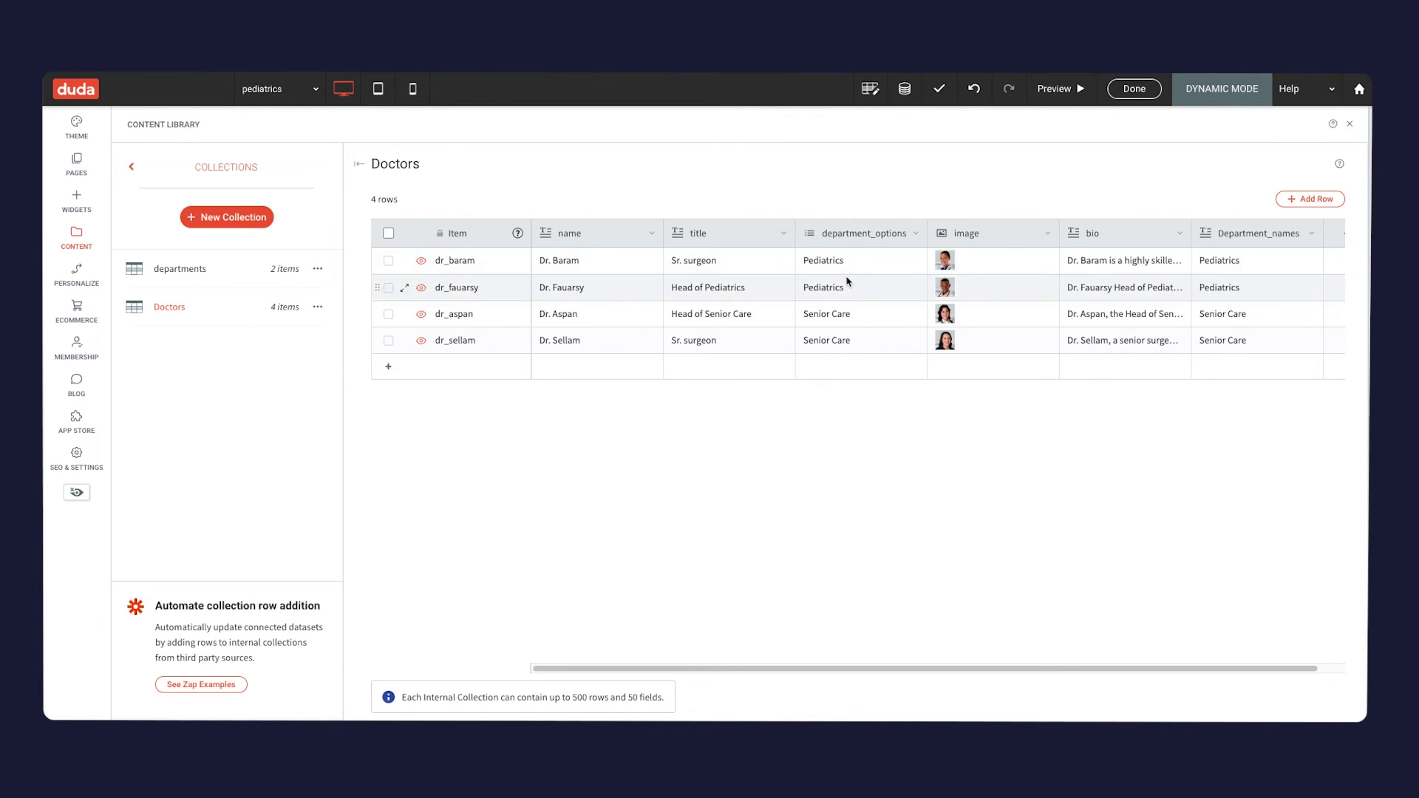
pyautogui.click(256, 285)
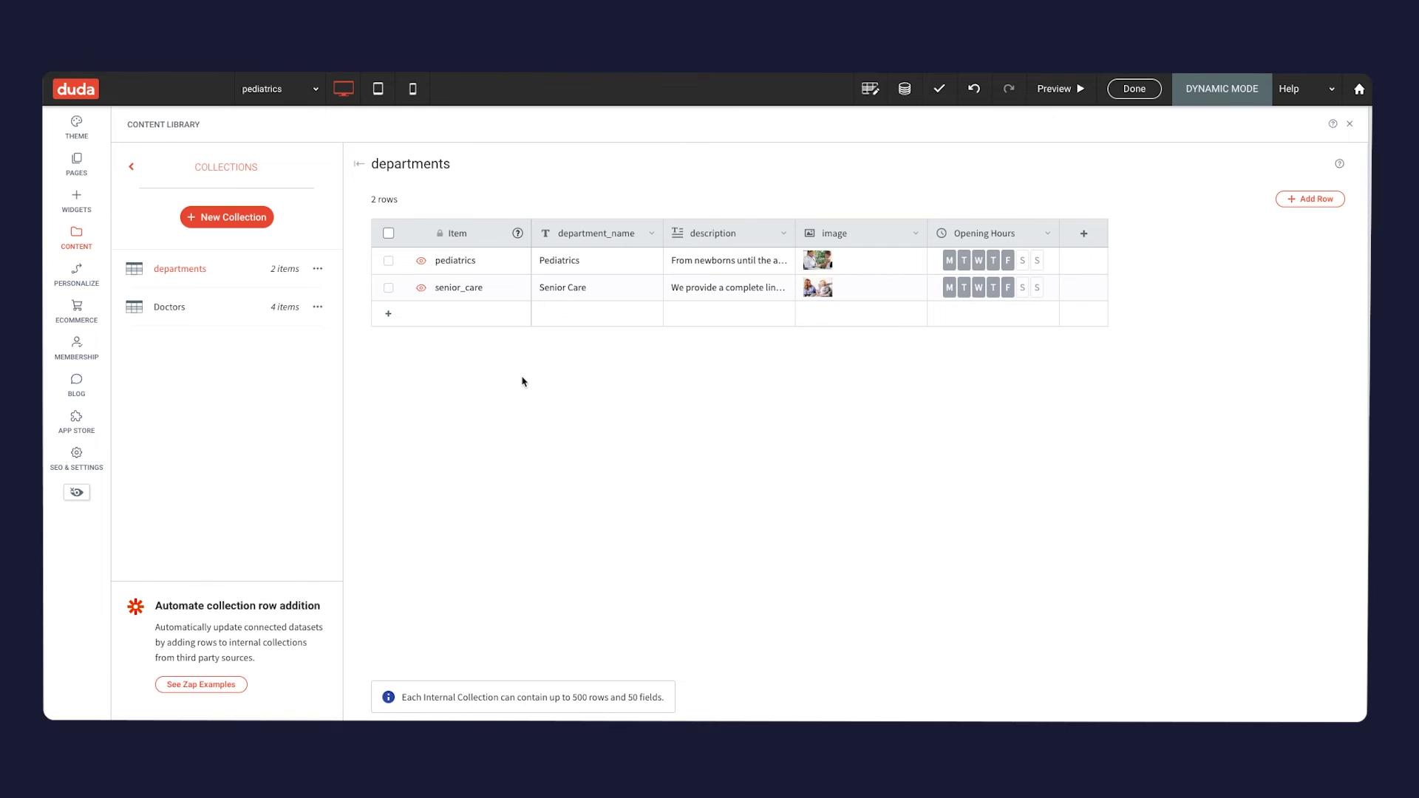
pyautogui.doubleClick(231, 306)
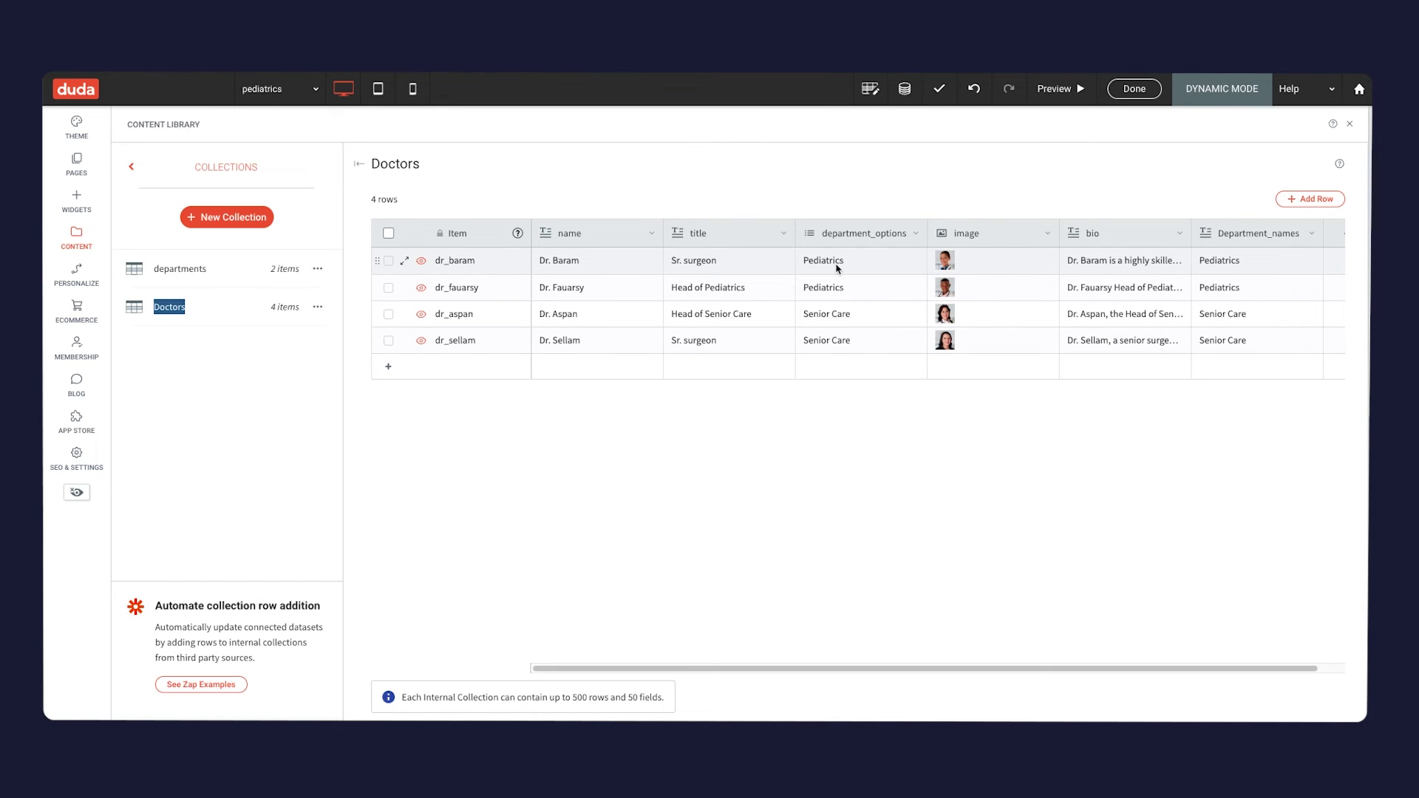
# Close the content library, preview the Pediatrics page down to its Staff section and office hours, and return to the editor
pyautogui.click(1350, 126)
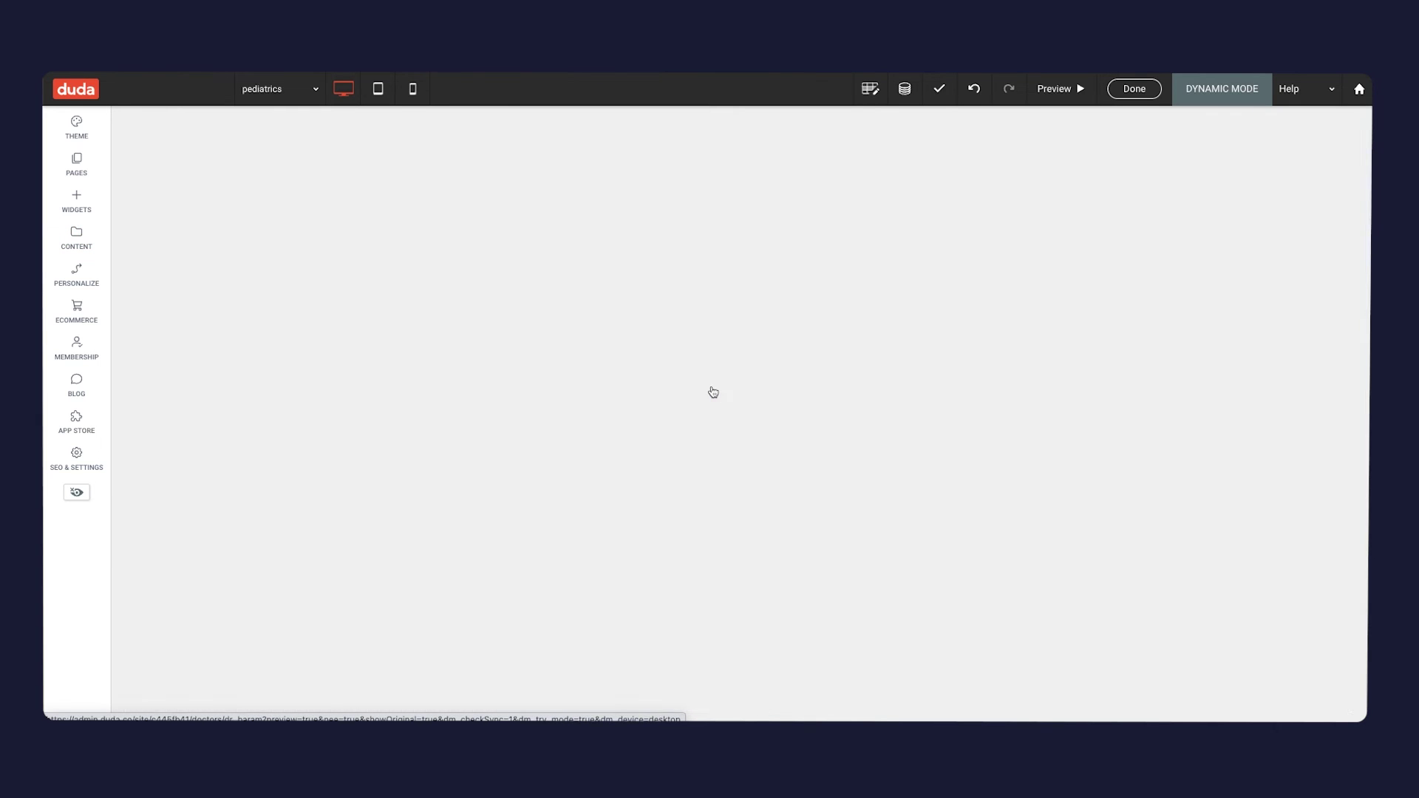
pyautogui.scroll(-1, 712, 392)
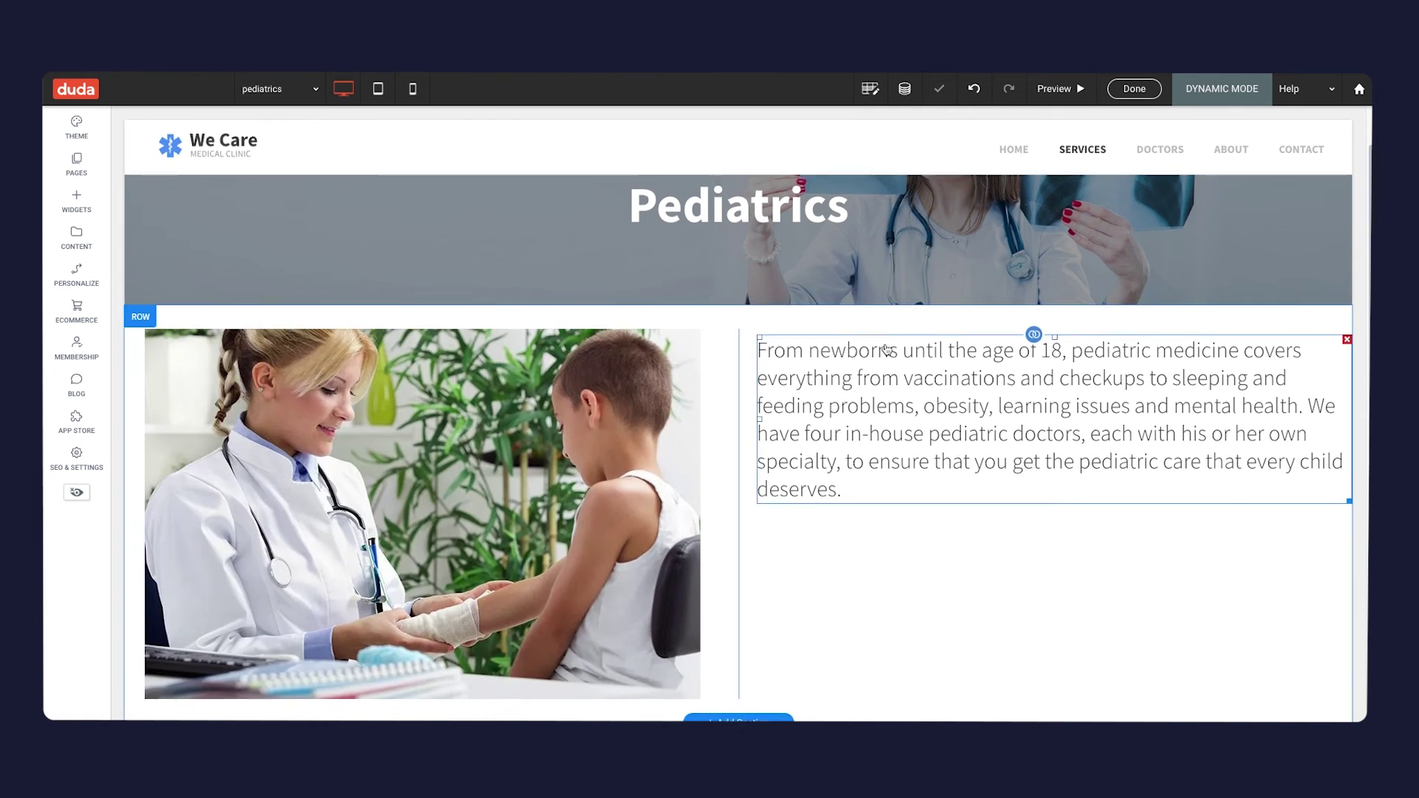
pyautogui.scroll(-4, 825, 325)
pyautogui.click(1057, 89)
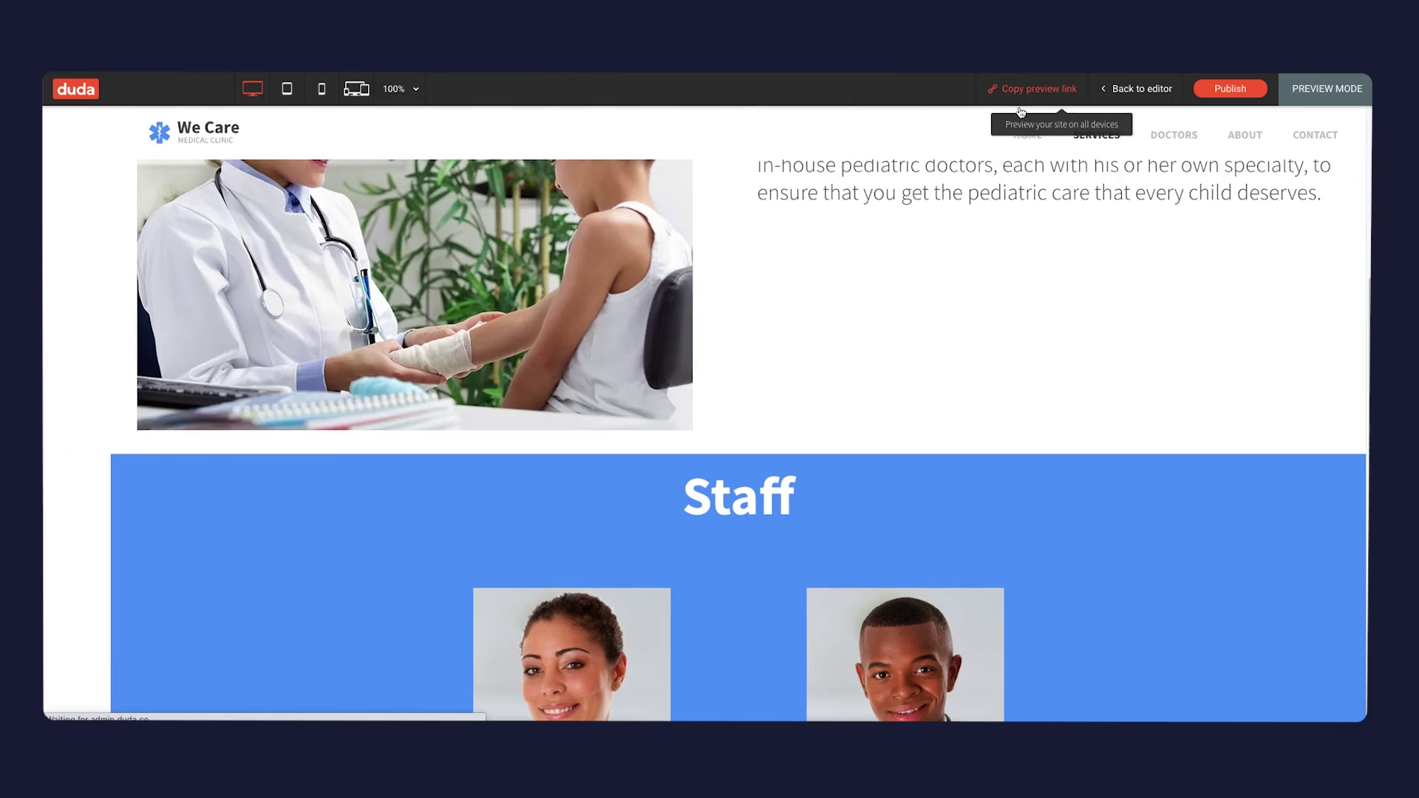
pyautogui.scroll(-3, 712, 387)
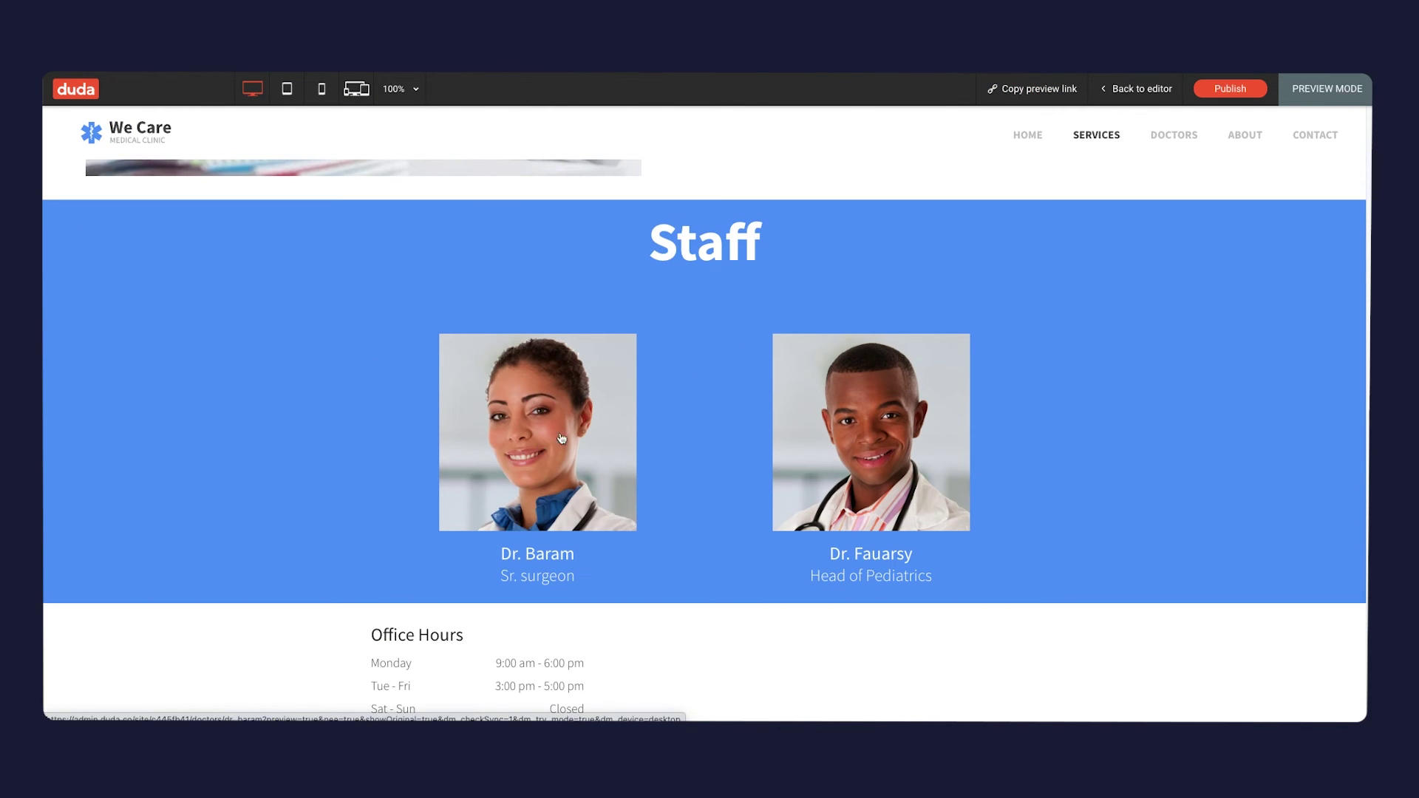
pyautogui.click(1142, 88)
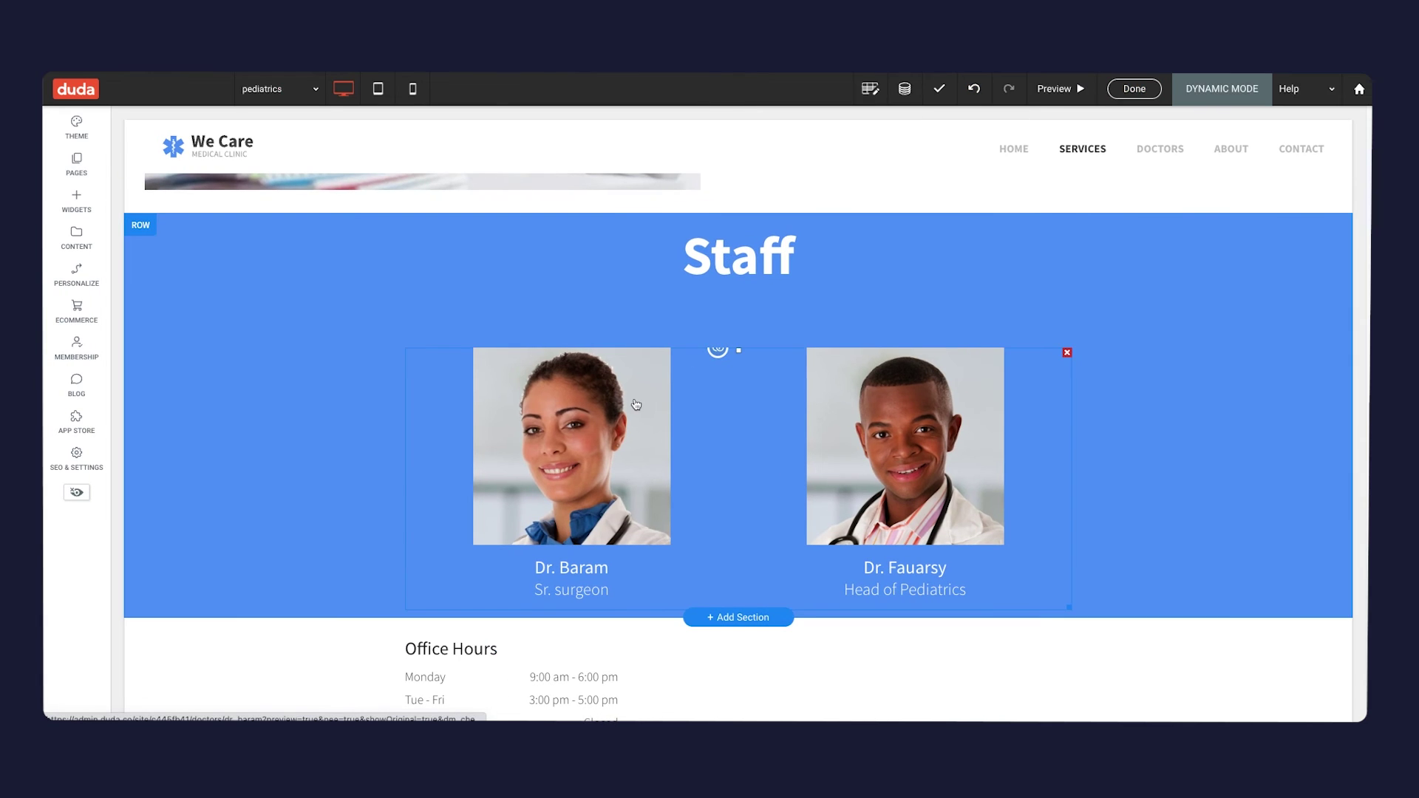
# Reopen the collections, review the Doctors collection, and inspect the settings of the department_name field in the departments collection
pyautogui.click(77, 238)
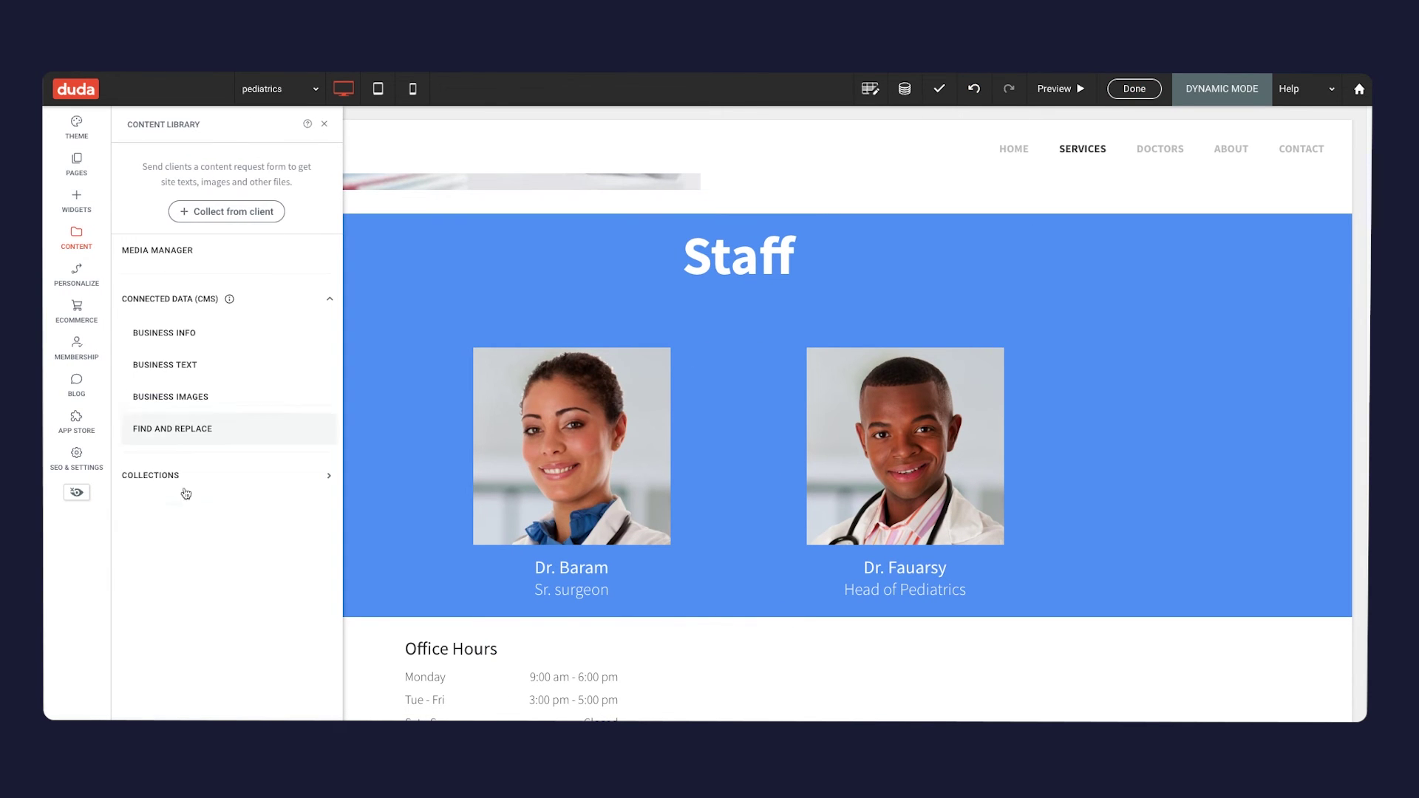
pyautogui.click(216, 474)
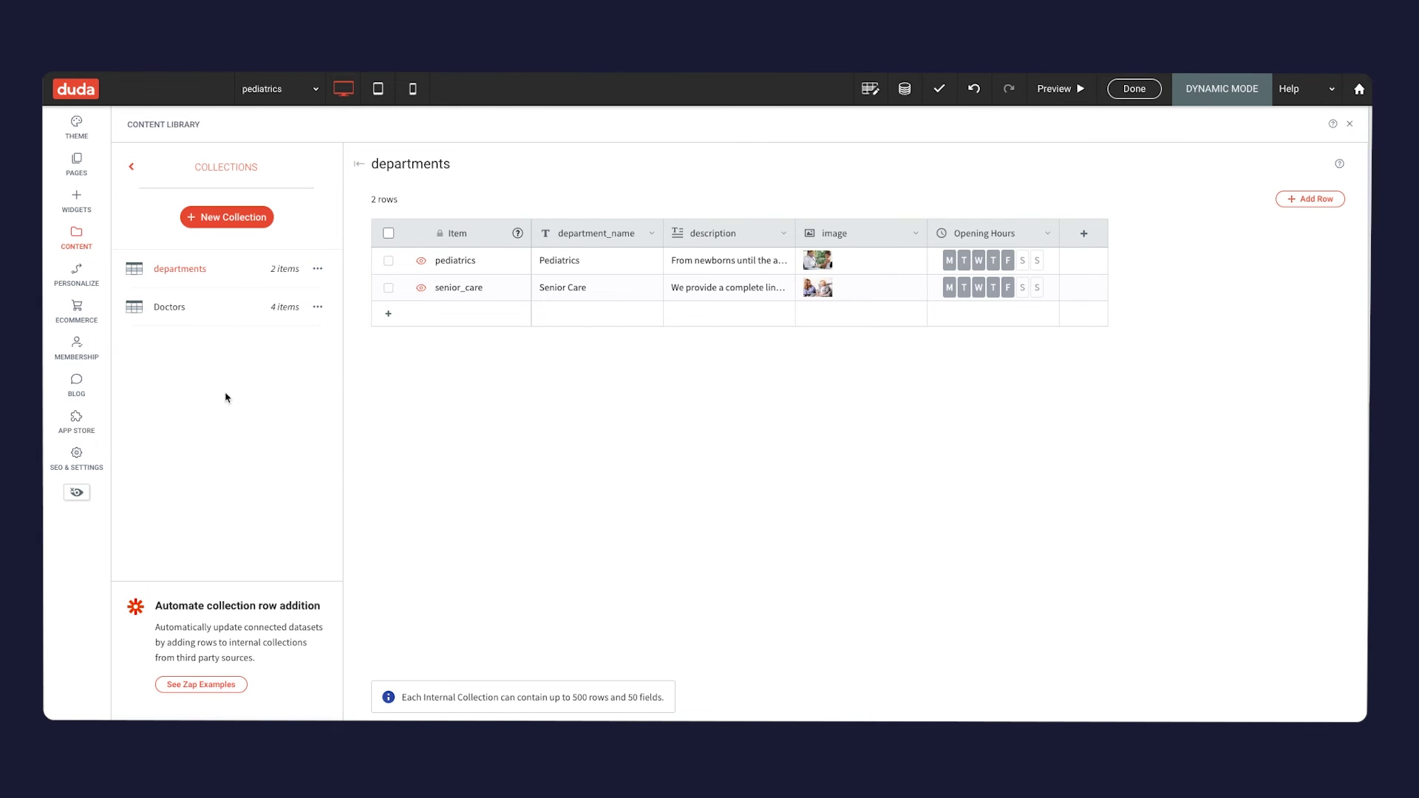
pyautogui.click(221, 321)
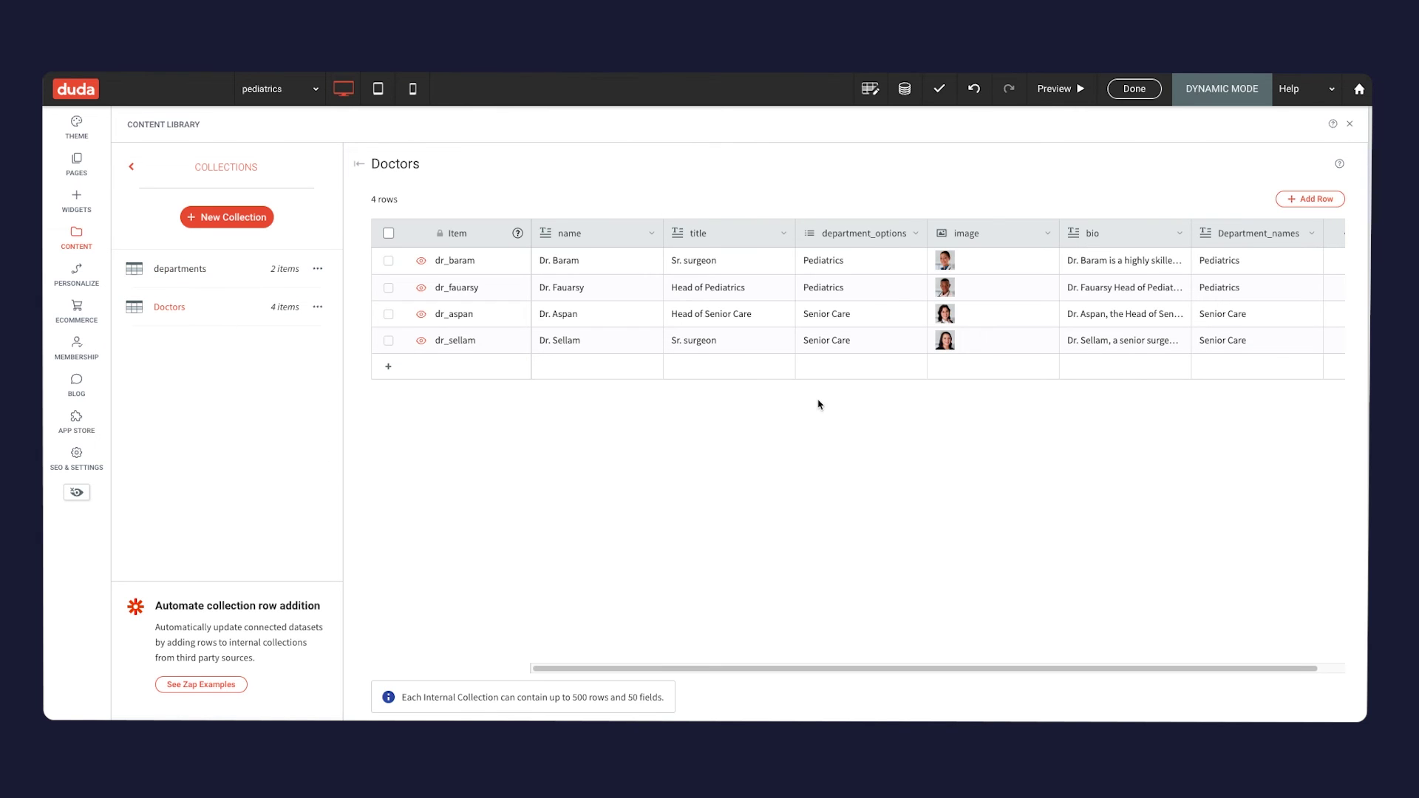
pyautogui.click(197, 269)
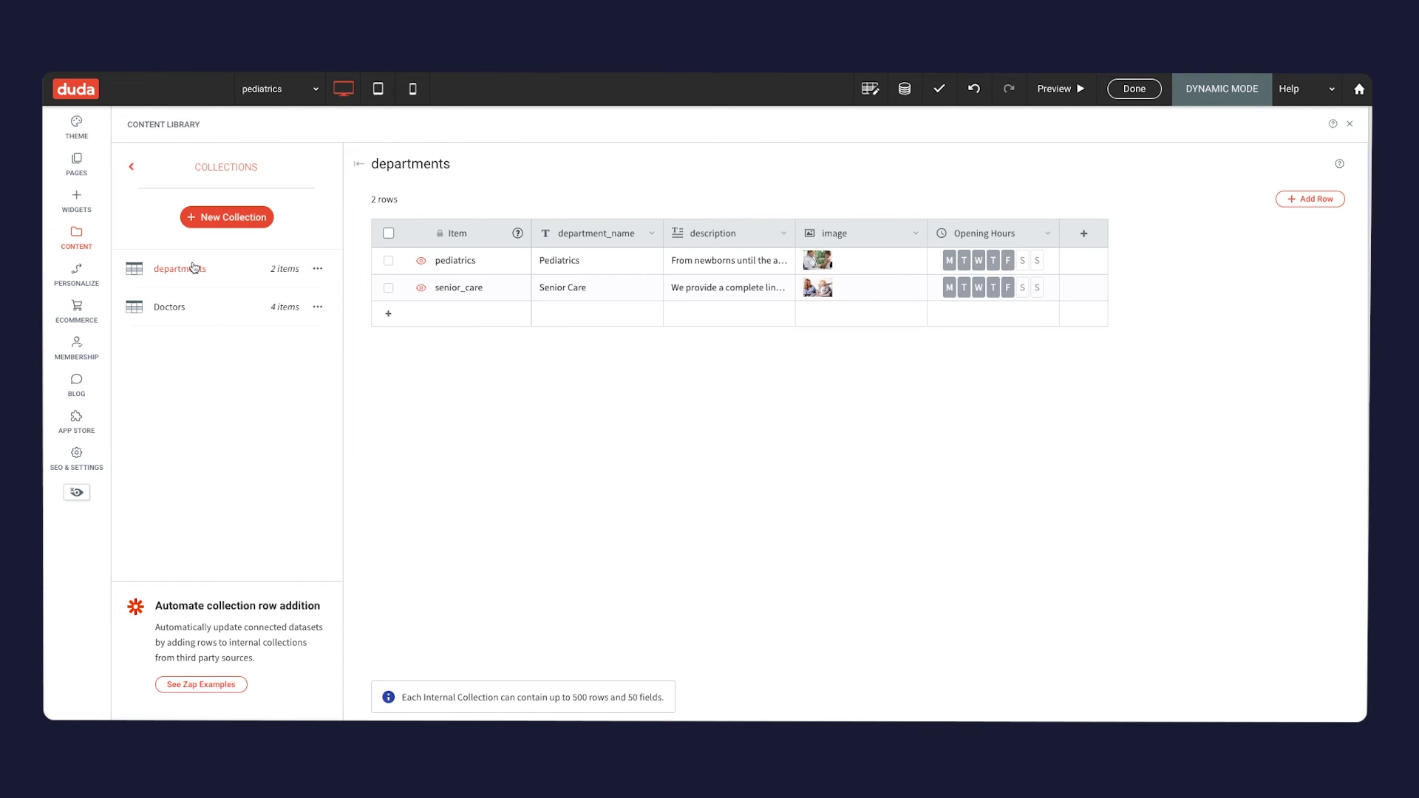
pyautogui.click(595, 236)
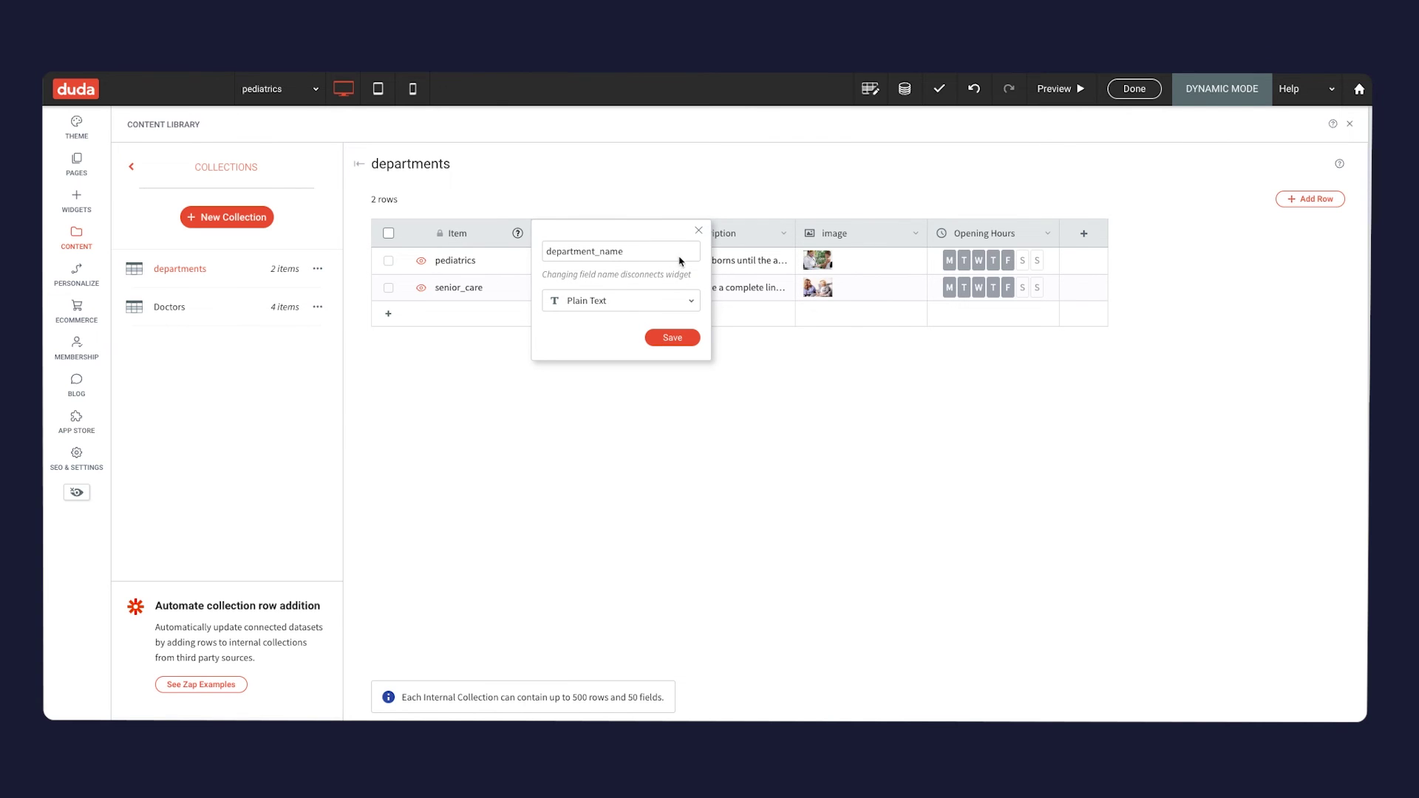
# Check the field type of department_name in the departments collection once more and close its settings
pyautogui.click(700, 233)
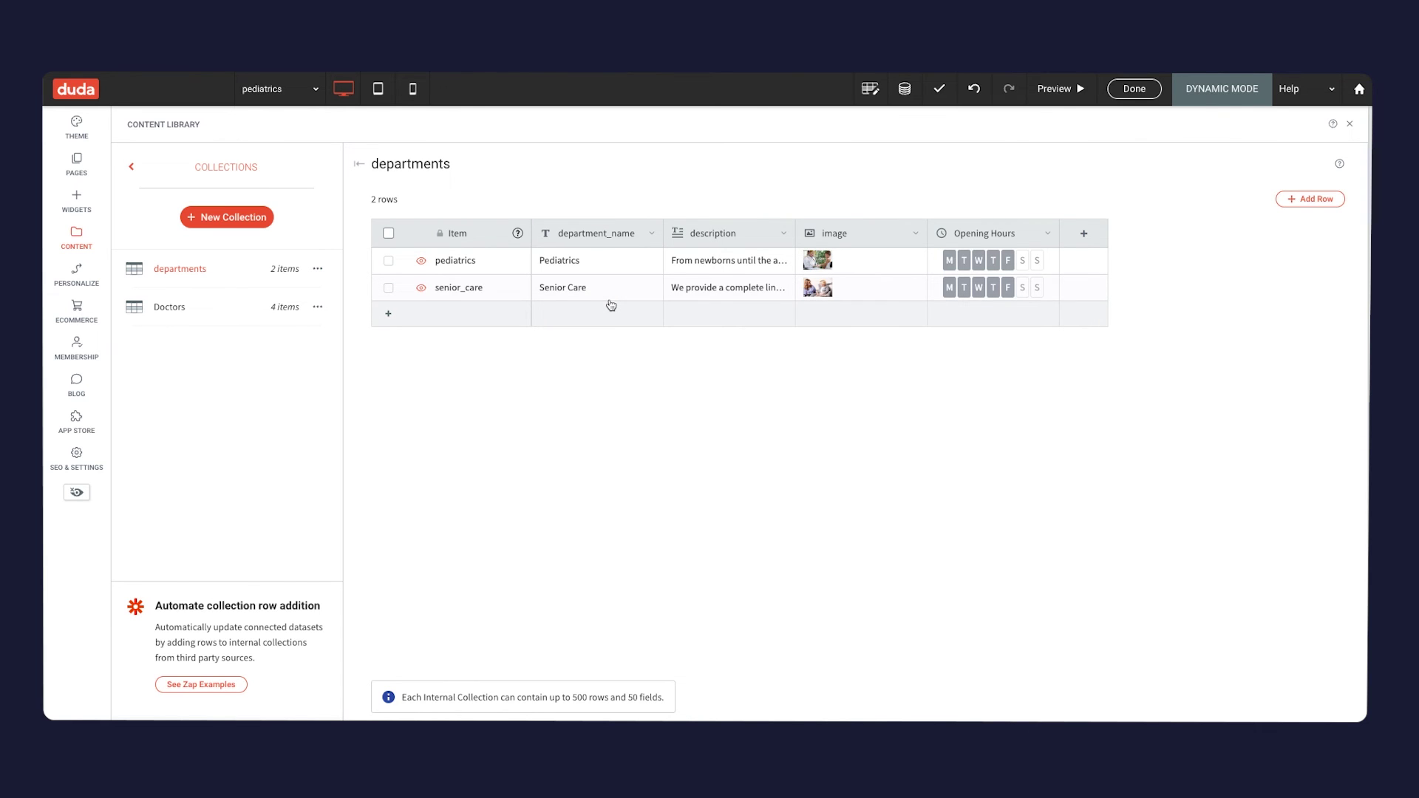
pyautogui.click(638, 237)
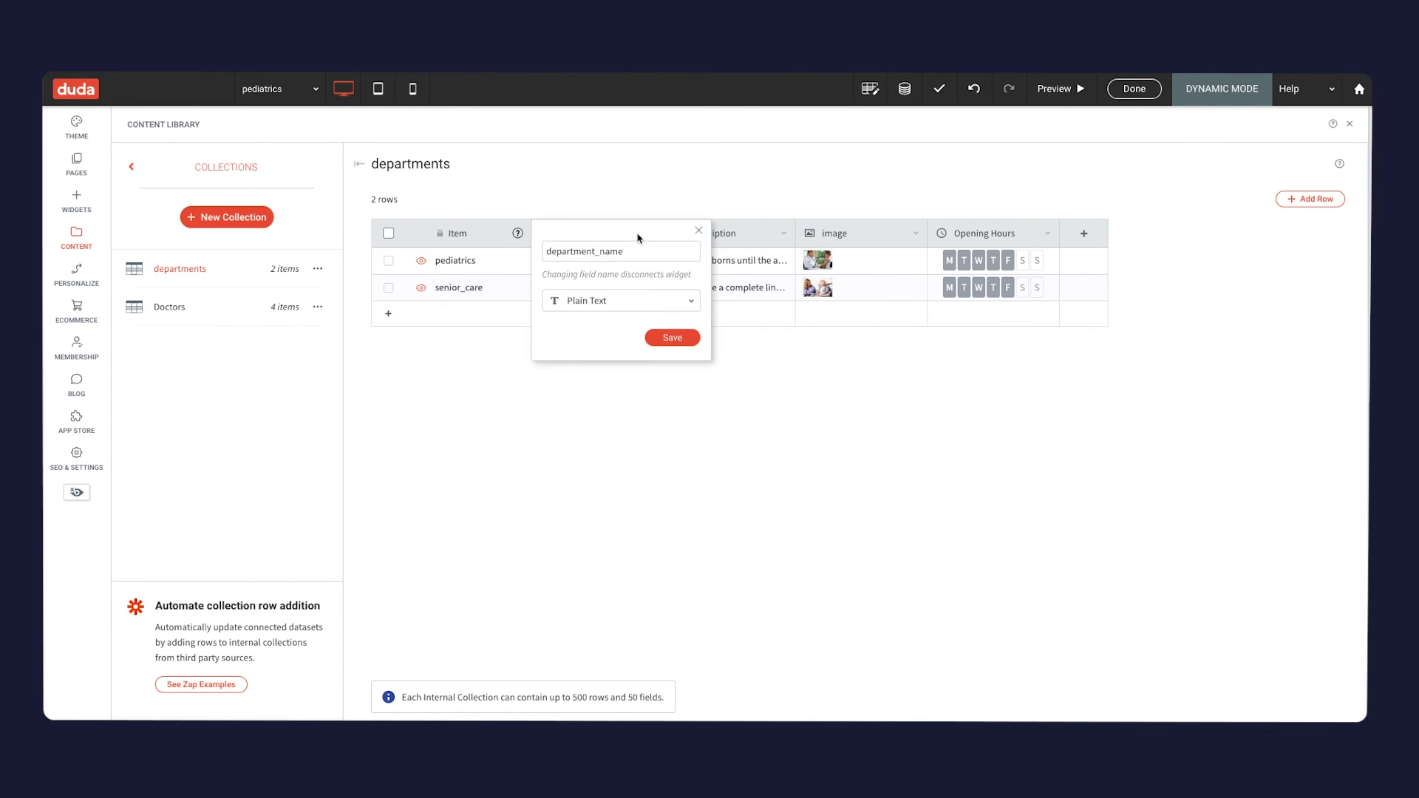
pyautogui.click(700, 233)
# Add a new field to the departments collection and try naming it options with the Multi-select type
pyautogui.click(1078, 235)
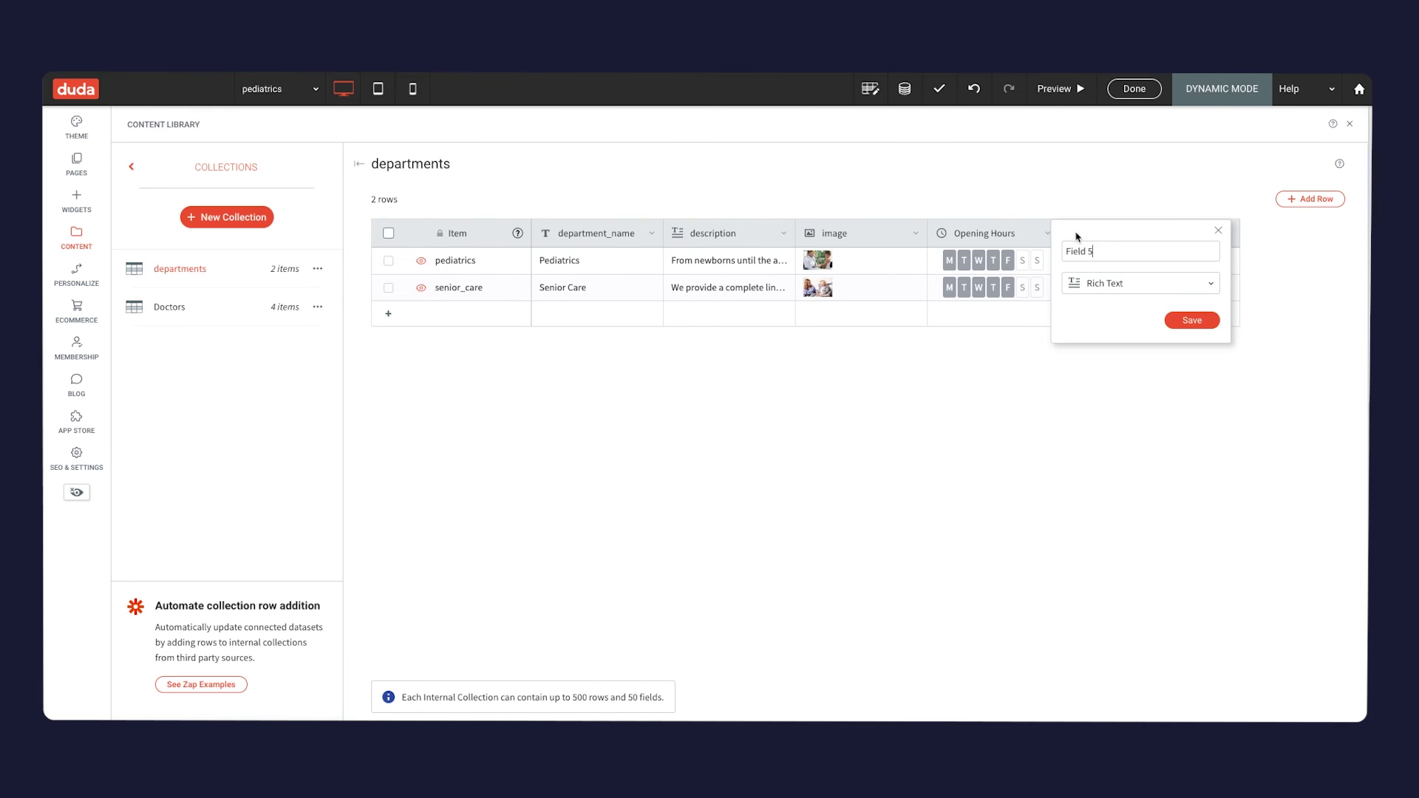
pyautogui.tripleClick(1067, 251)
pyautogui.write('options')
pyautogui.click(1103, 287)
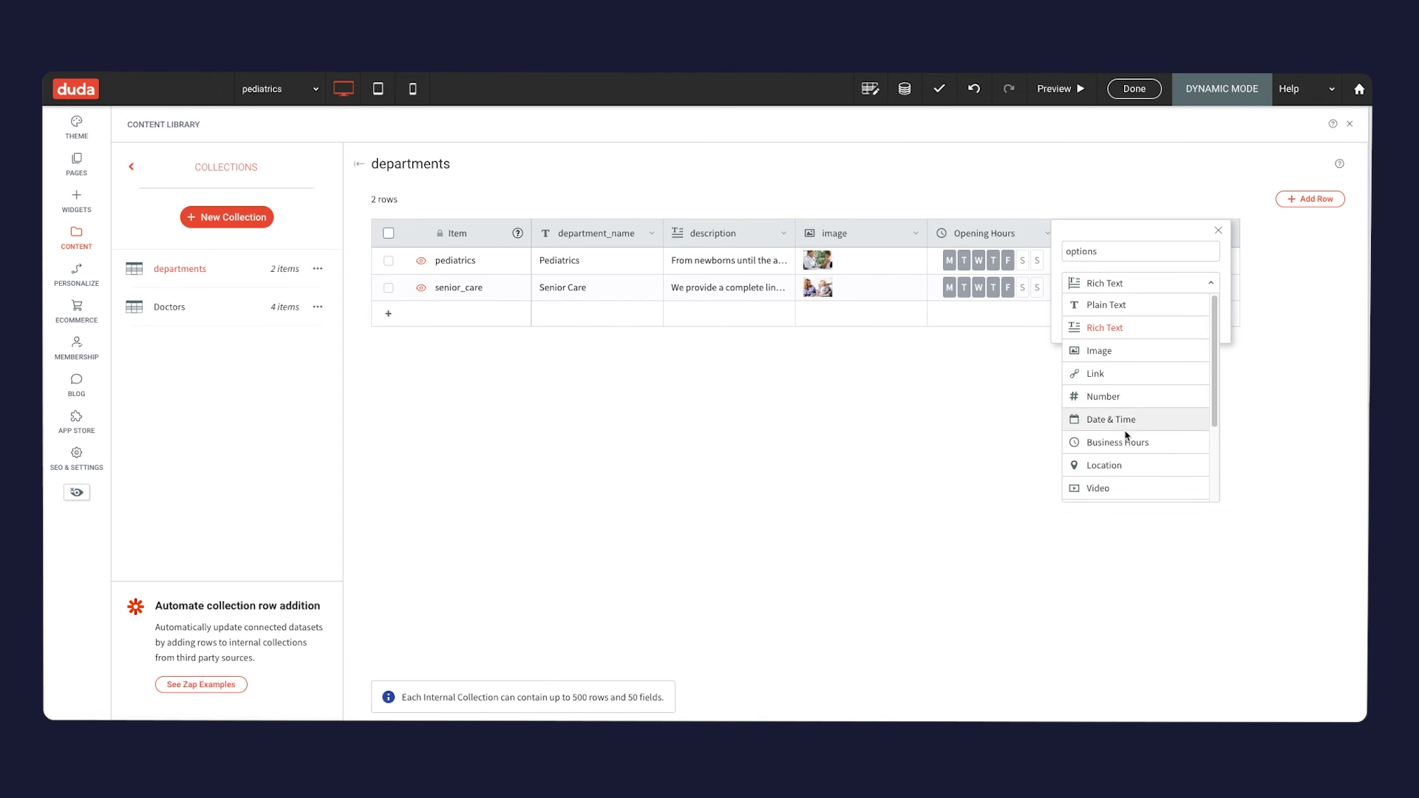
pyautogui.scroll(-1, 1131, 392)
pyautogui.scroll(-3, 1138, 392)
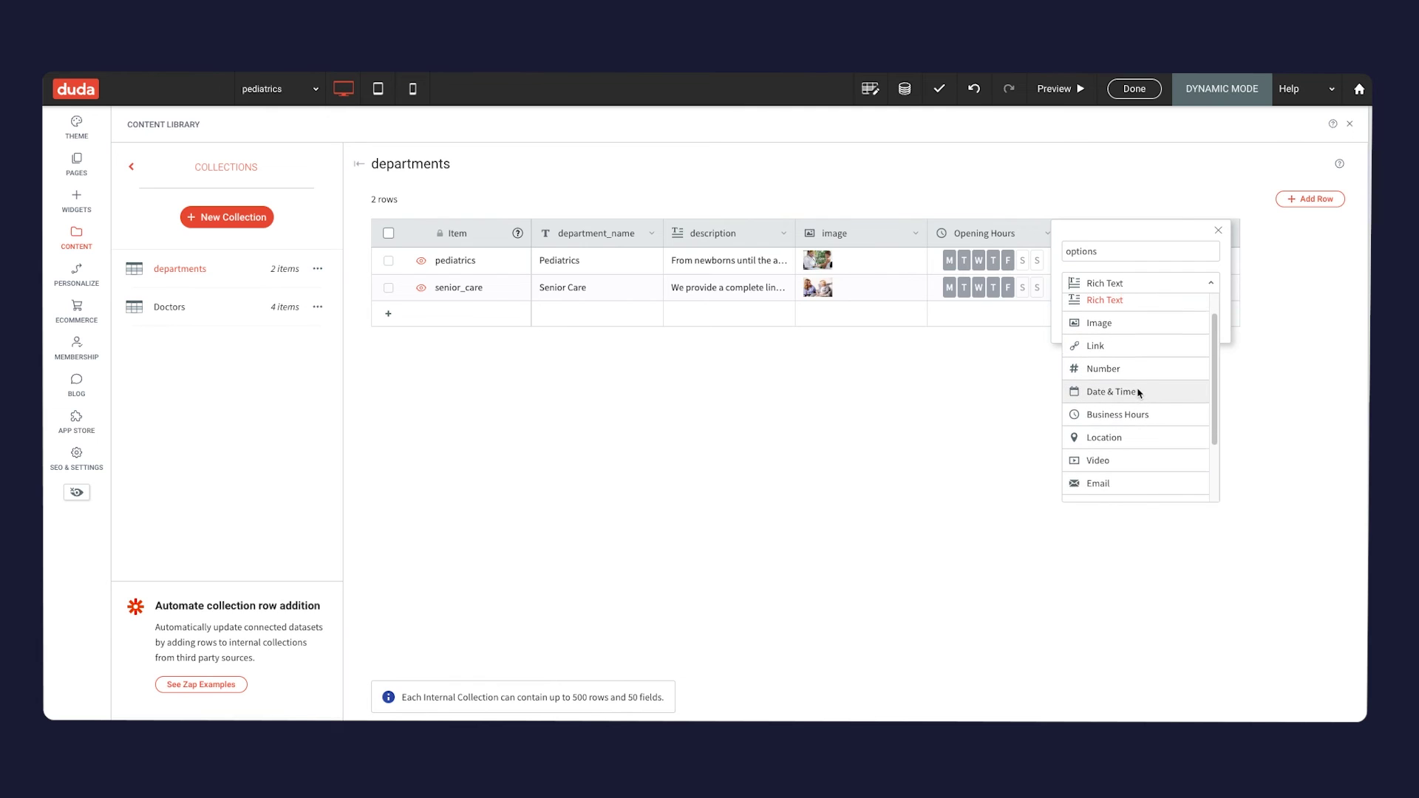
pyautogui.click(1108, 465)
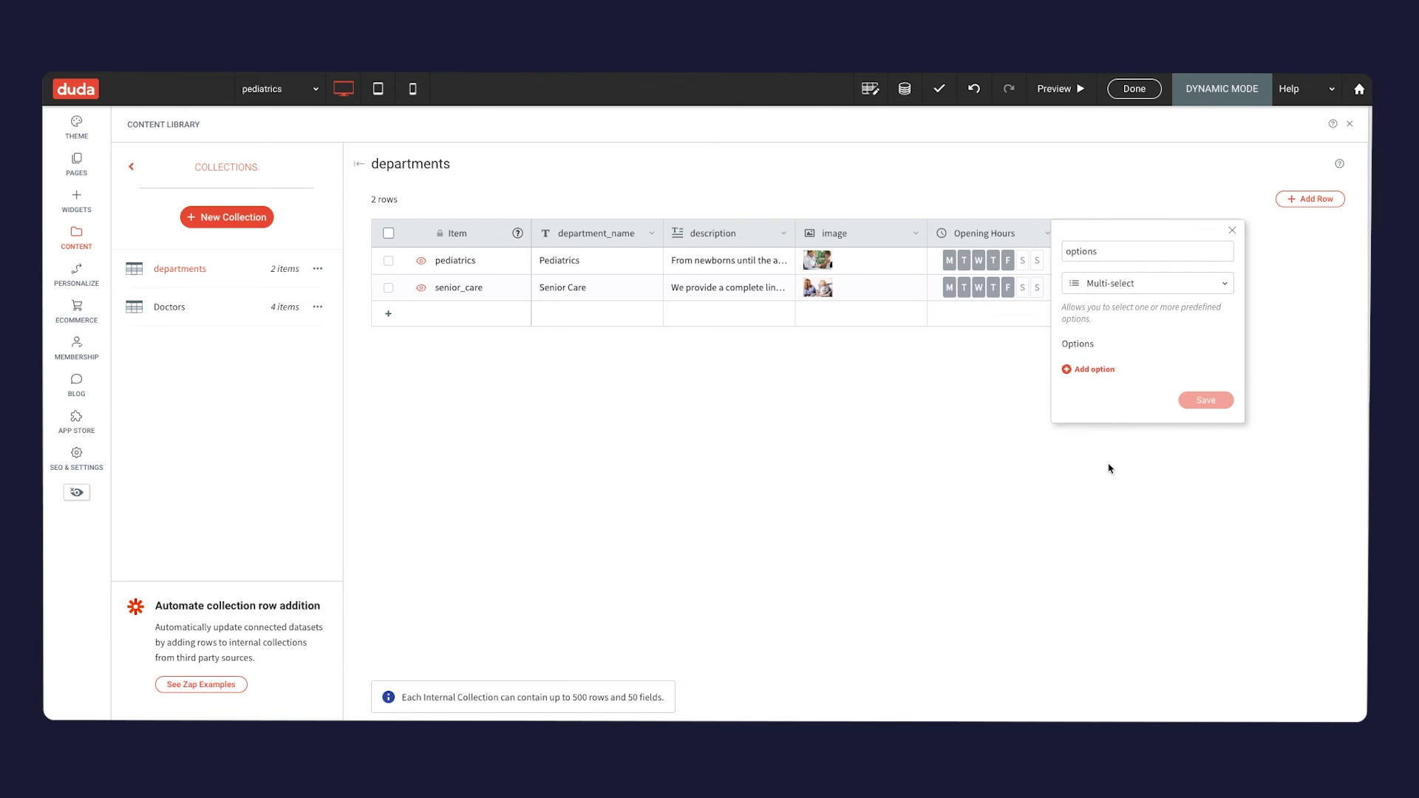
pyautogui.click(1097, 370)
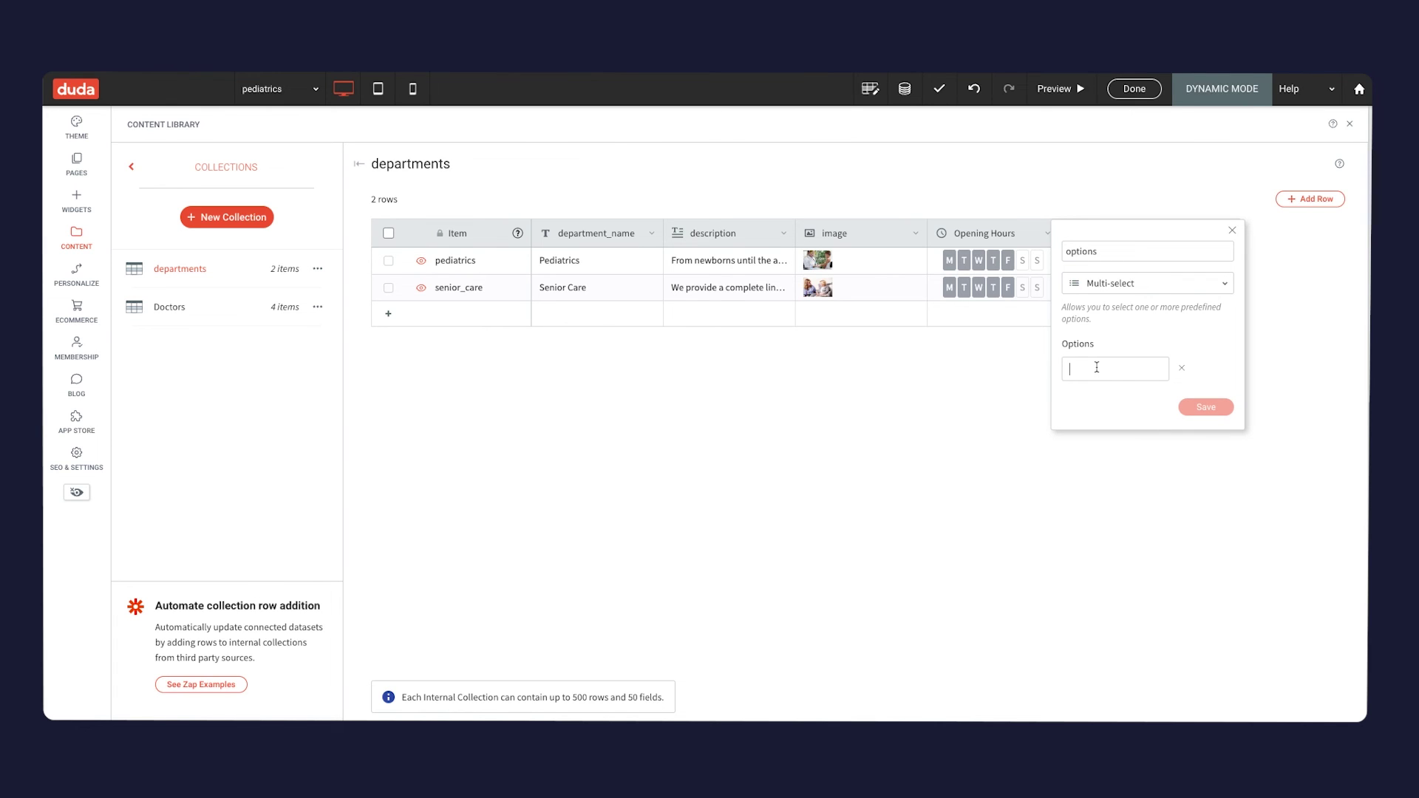
# Make the new Field 5 a Multi-select with the options Pediatrics, copied from the pediatrics item's department_name, and Senior Care
pyautogui.click(595, 259)
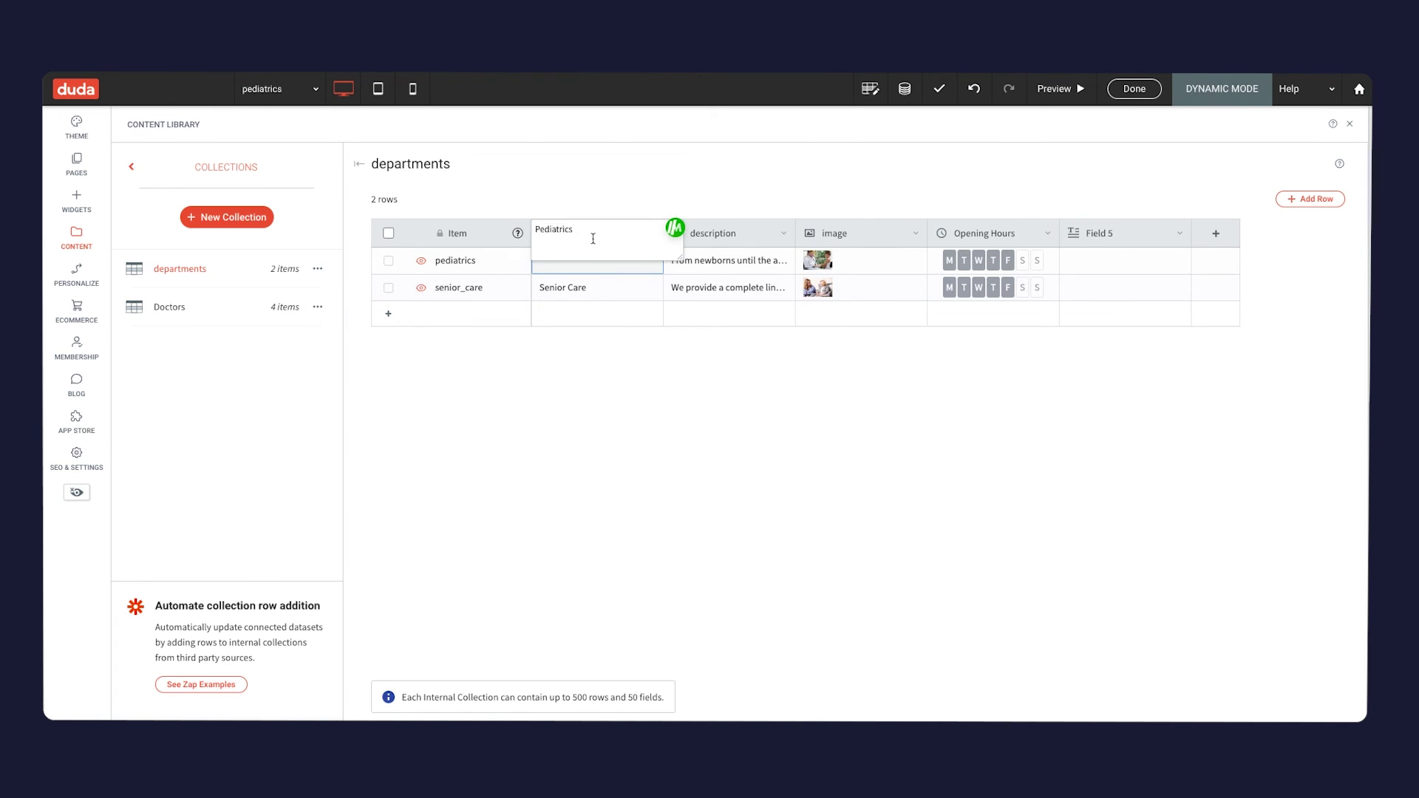
pyautogui.doubleClick(592, 239)
pyautogui.hotkey('ctrl', 'c')
pyautogui.click(1166, 235)
pyautogui.click(1166, 283)
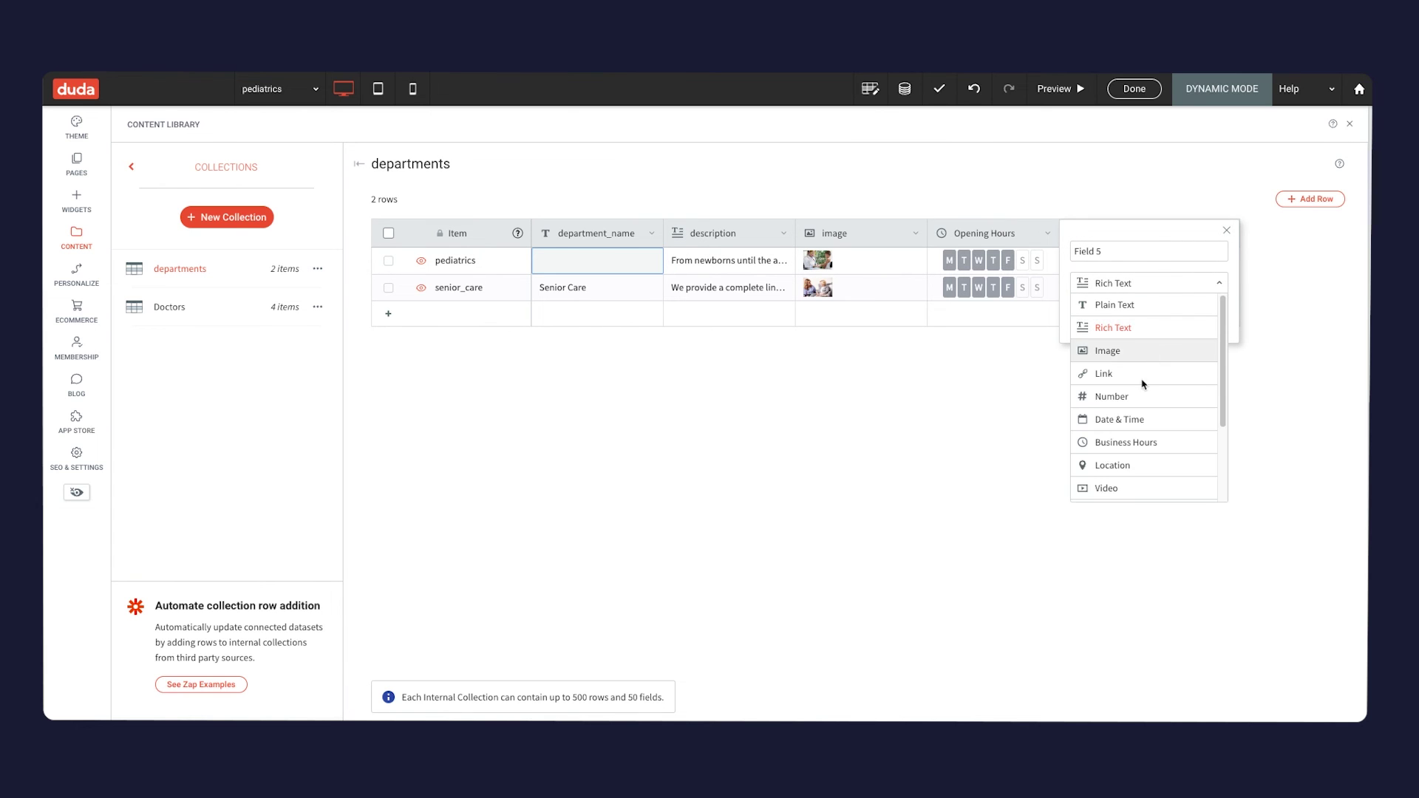
pyautogui.scroll(-3, 1132, 458)
pyautogui.click(1150, 443)
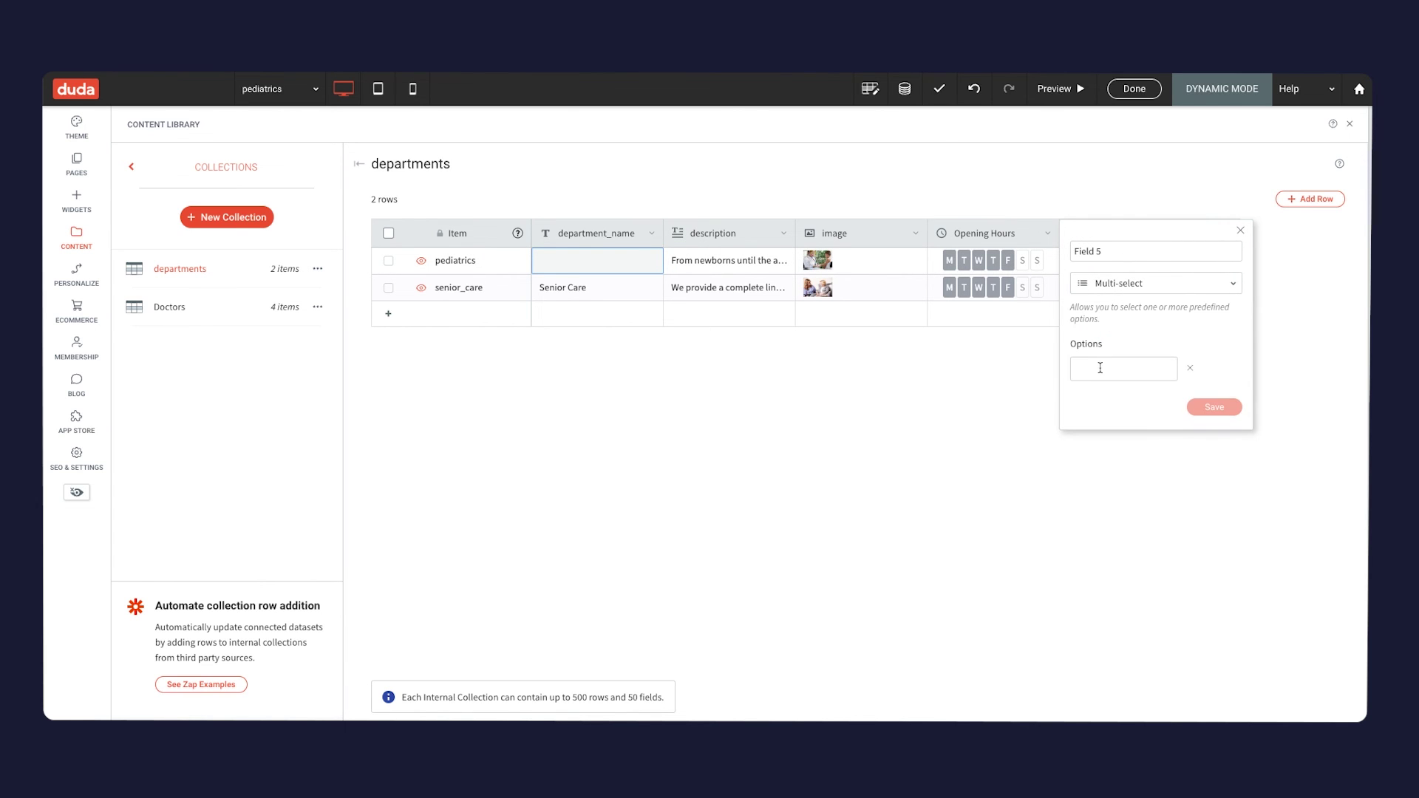
pyautogui.click(1111, 368)
pyautogui.hotkey('ctrl', 'v')
pyautogui.click(1101, 396)
pyautogui.write('Sen')
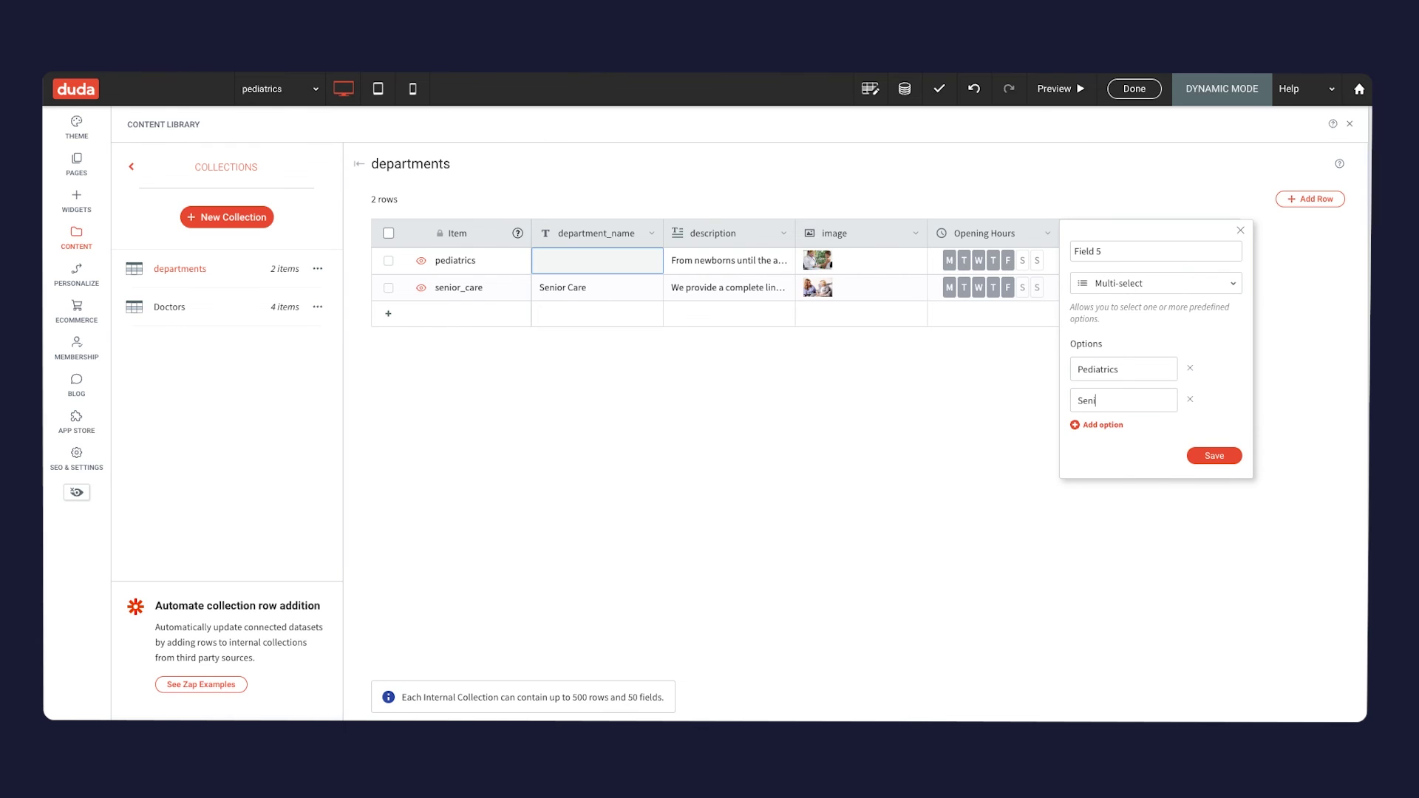
# Name the multi-select field dep_options and save it
pyautogui.tripleClick(1097, 251)
pyautogui.write('op')
pyautogui.write('e')
pyautogui.write('p')
pyautogui.write('_')
pyautogui.click(1213, 455)
# Set dep_options to Pediatrics for the pediatrics item and to Senior Care for the senior_care item
pyautogui.click(1105, 261)
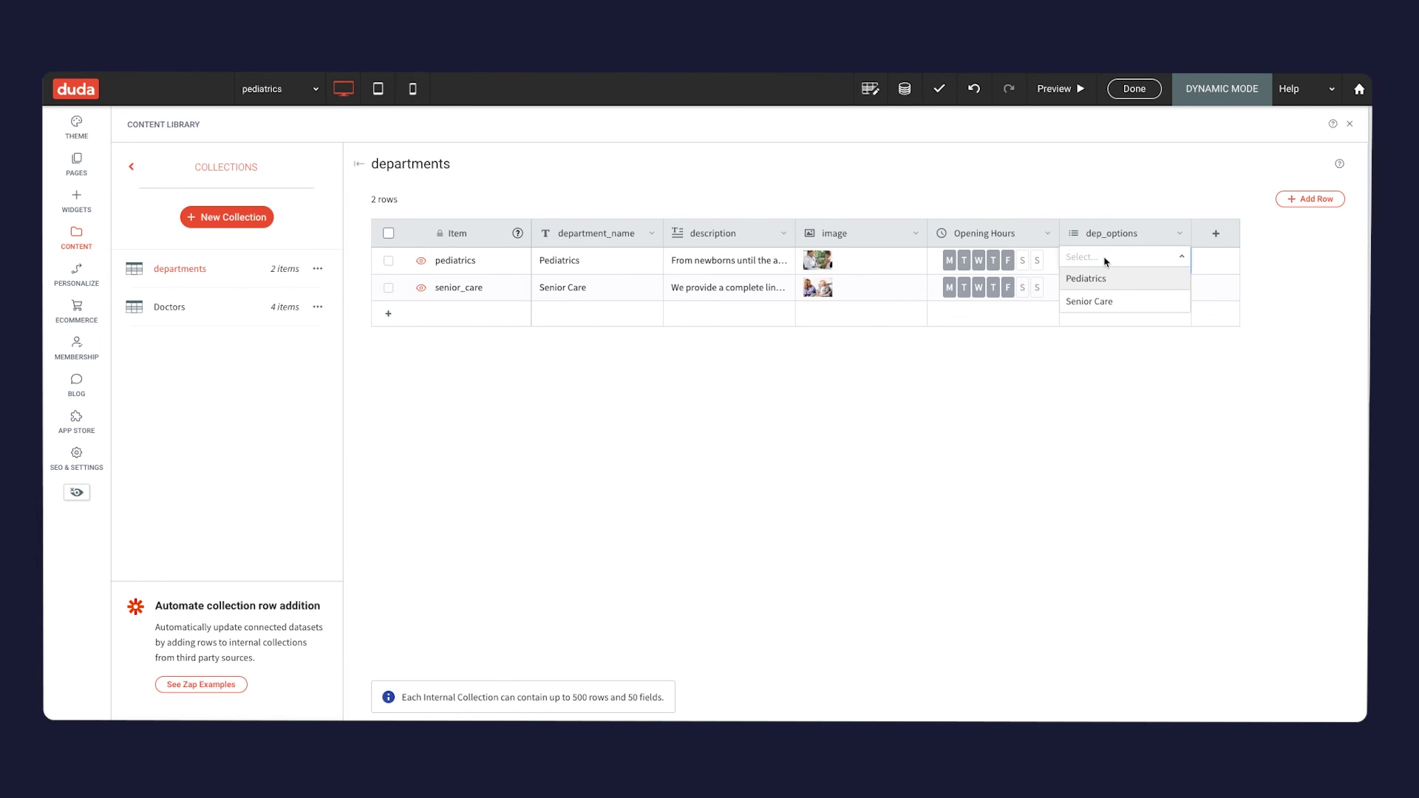
pyautogui.click(1104, 281)
pyautogui.click(1106, 287)
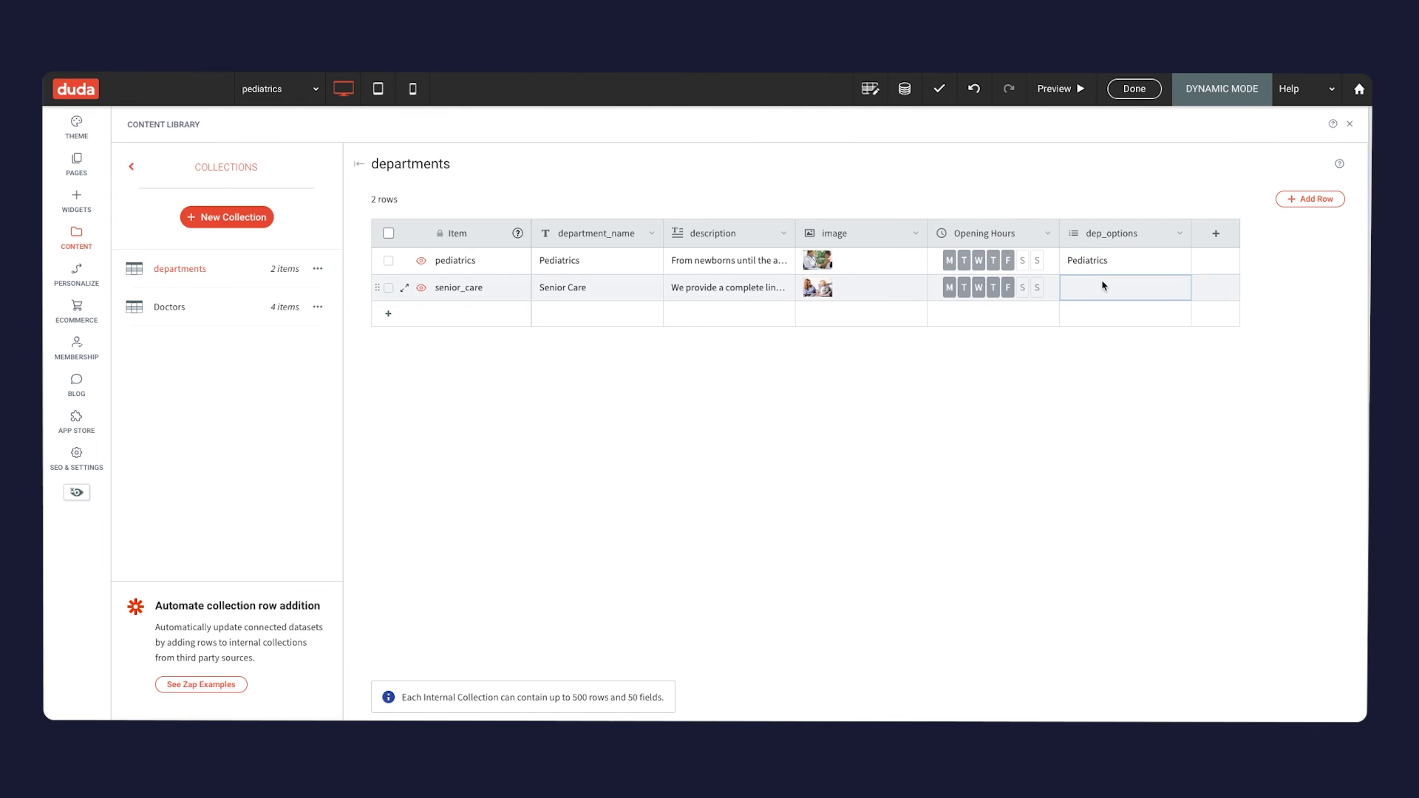
pyautogui.click(1112, 325)
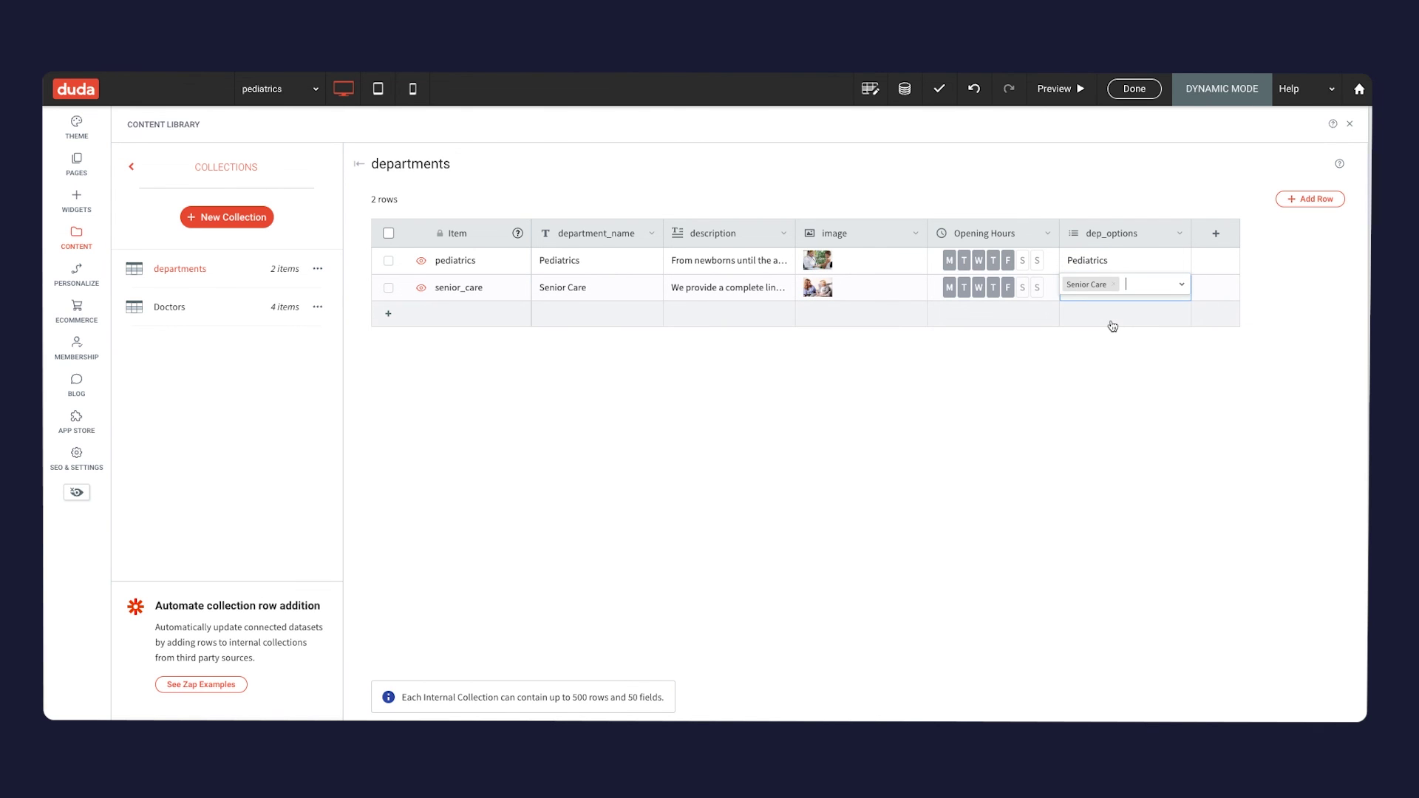
pyautogui.click(1113, 326)
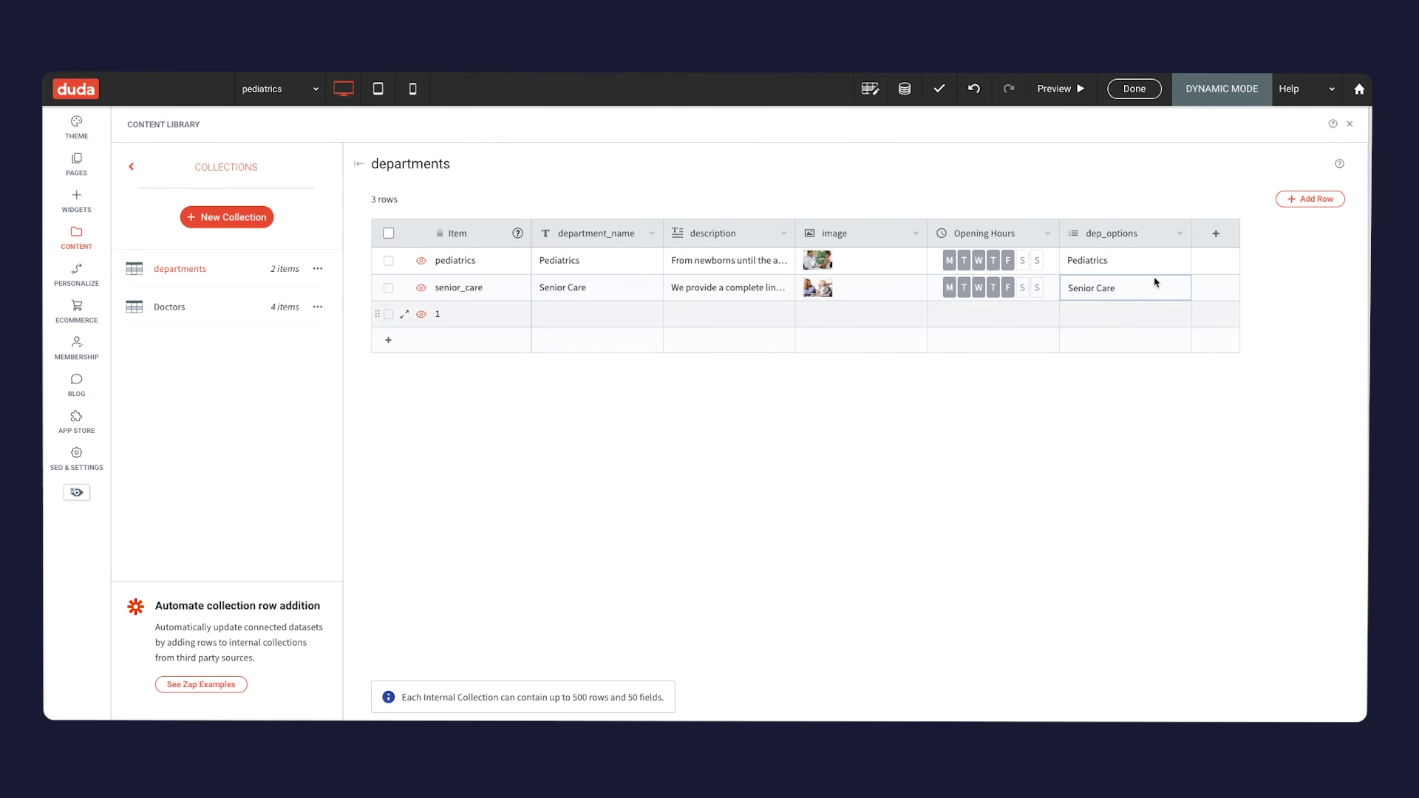
# Leave the content library and open the doctors dynamic page at its Department section
pyautogui.click(1349, 126)
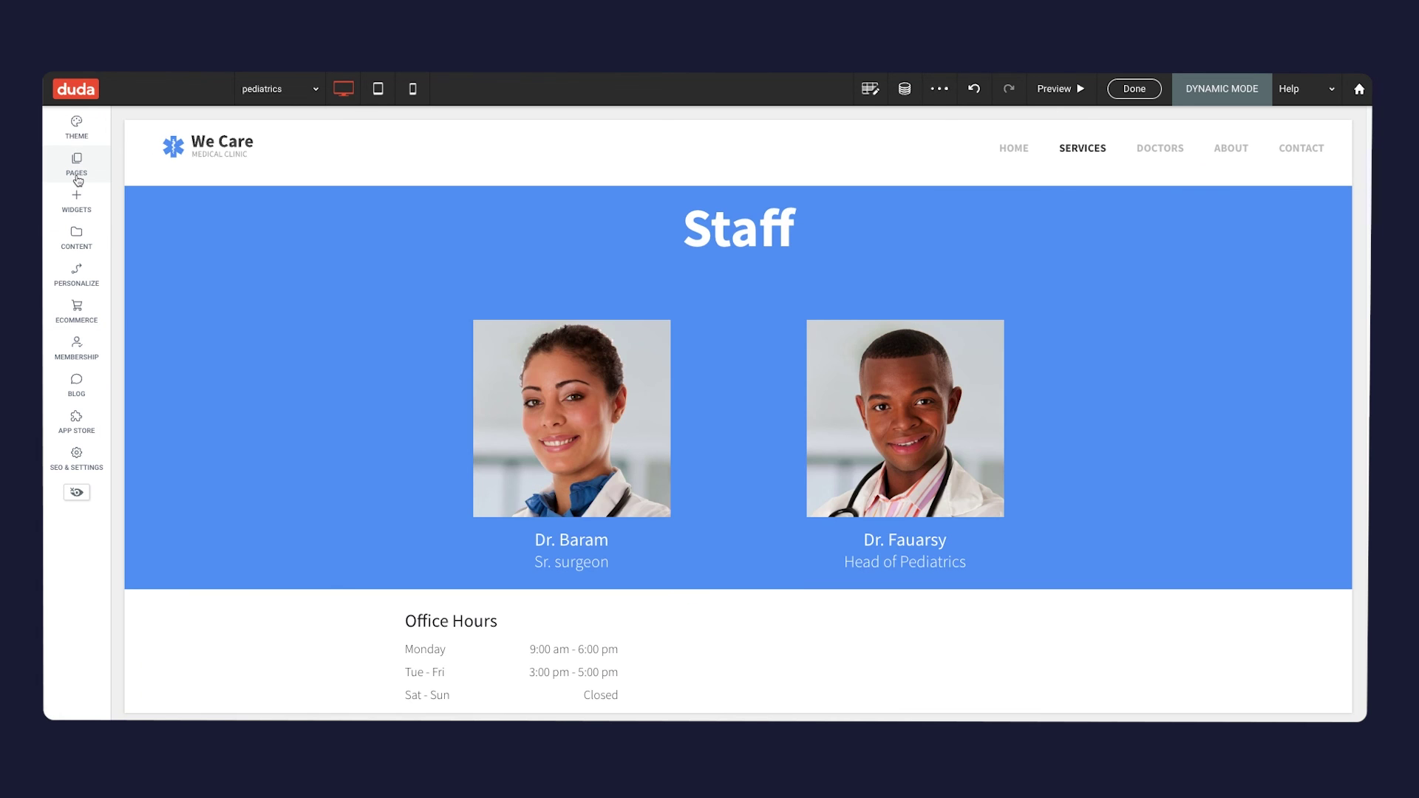
pyautogui.click(77, 178)
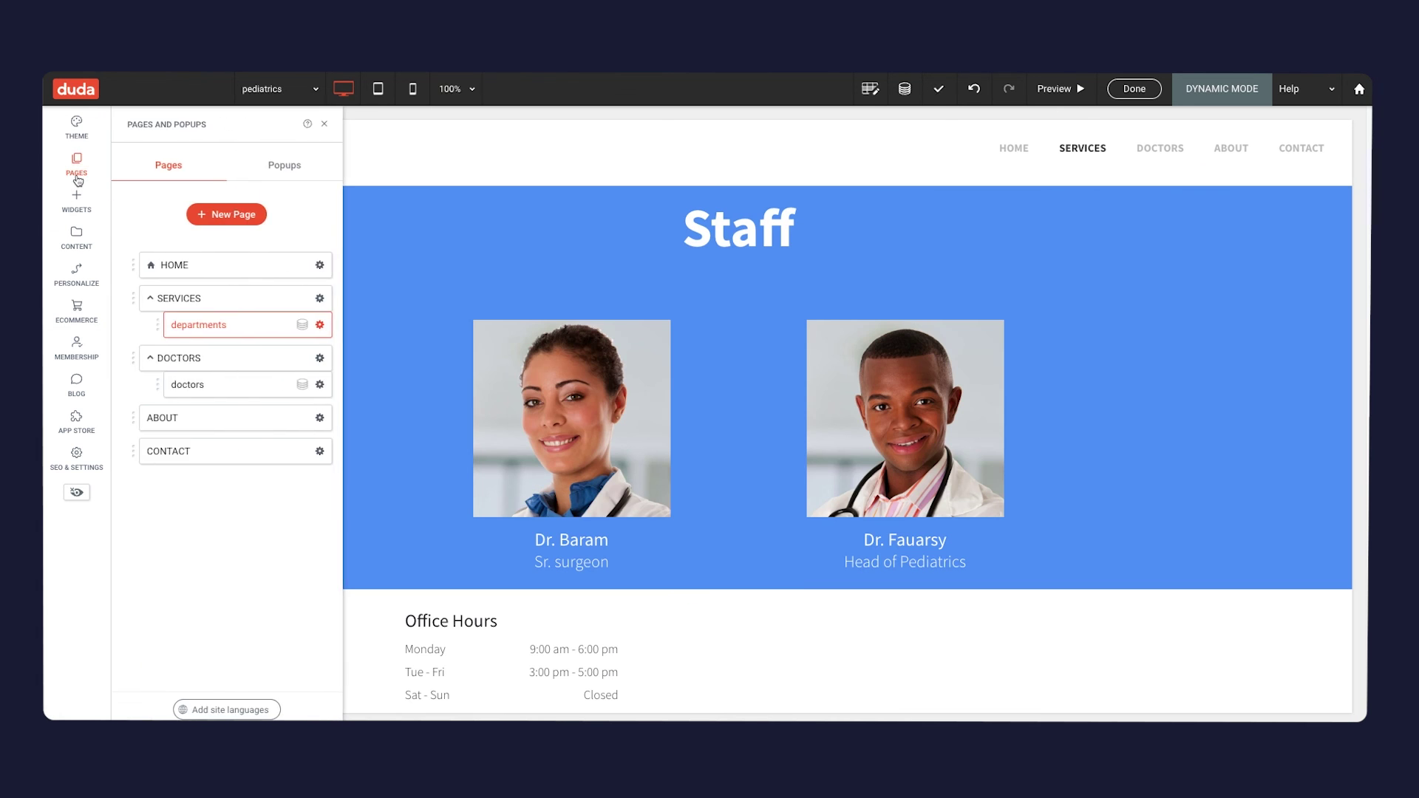
pyautogui.click(209, 385)
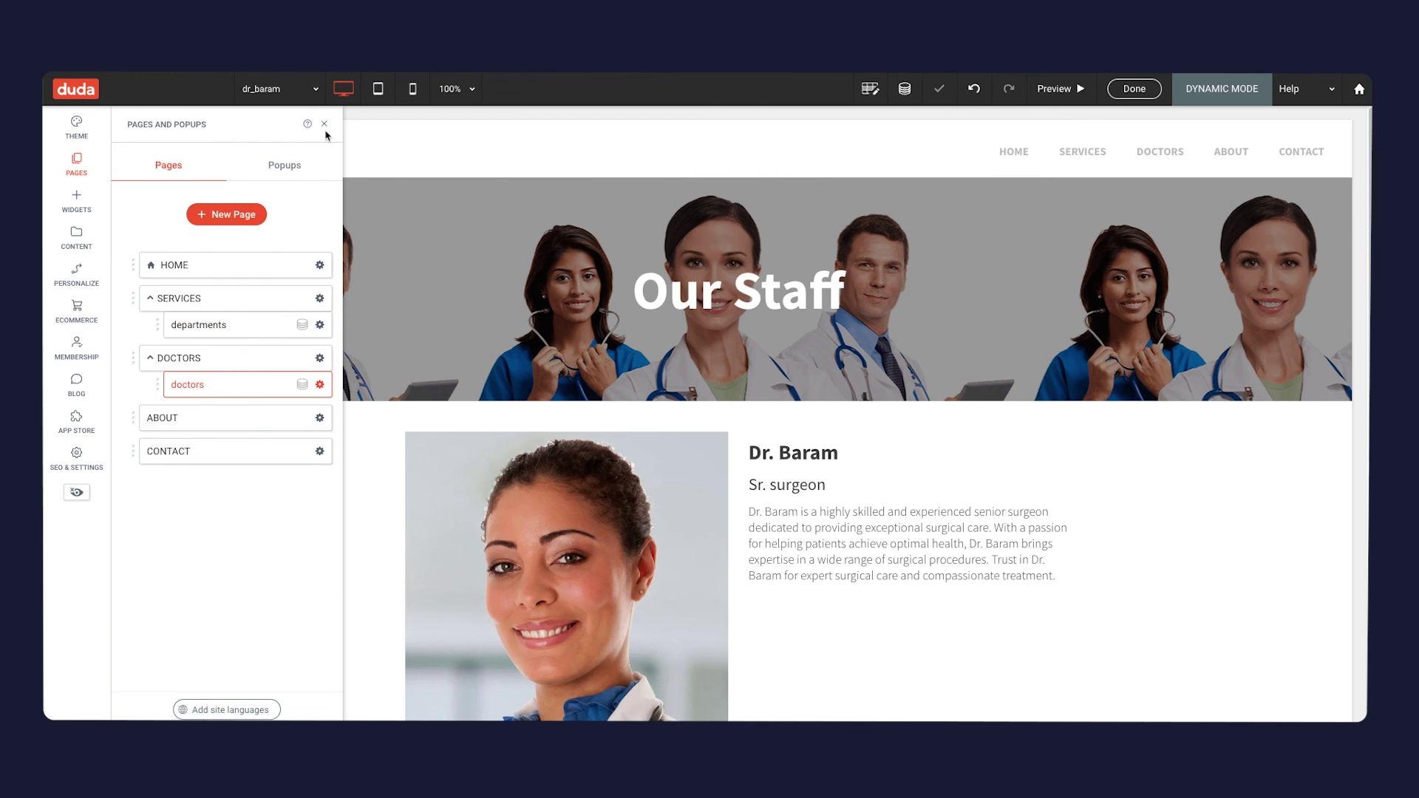
pyautogui.click(324, 123)
pyautogui.scroll(-6, 670, 414)
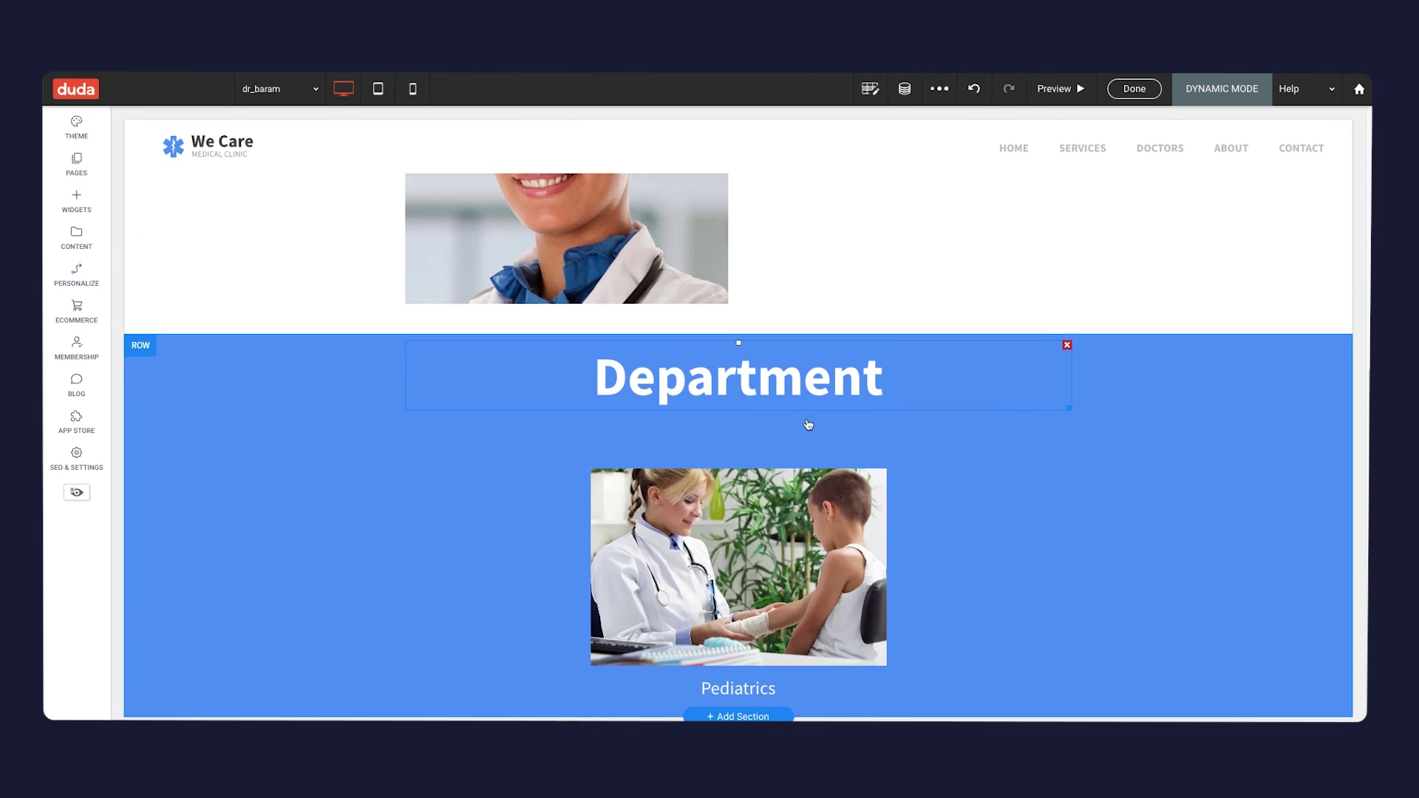
# Open the filter and sort settings in the data connection of the Department section's photo gallery
pyautogui.click(760, 534)
pyautogui.moveTo(813, 499)
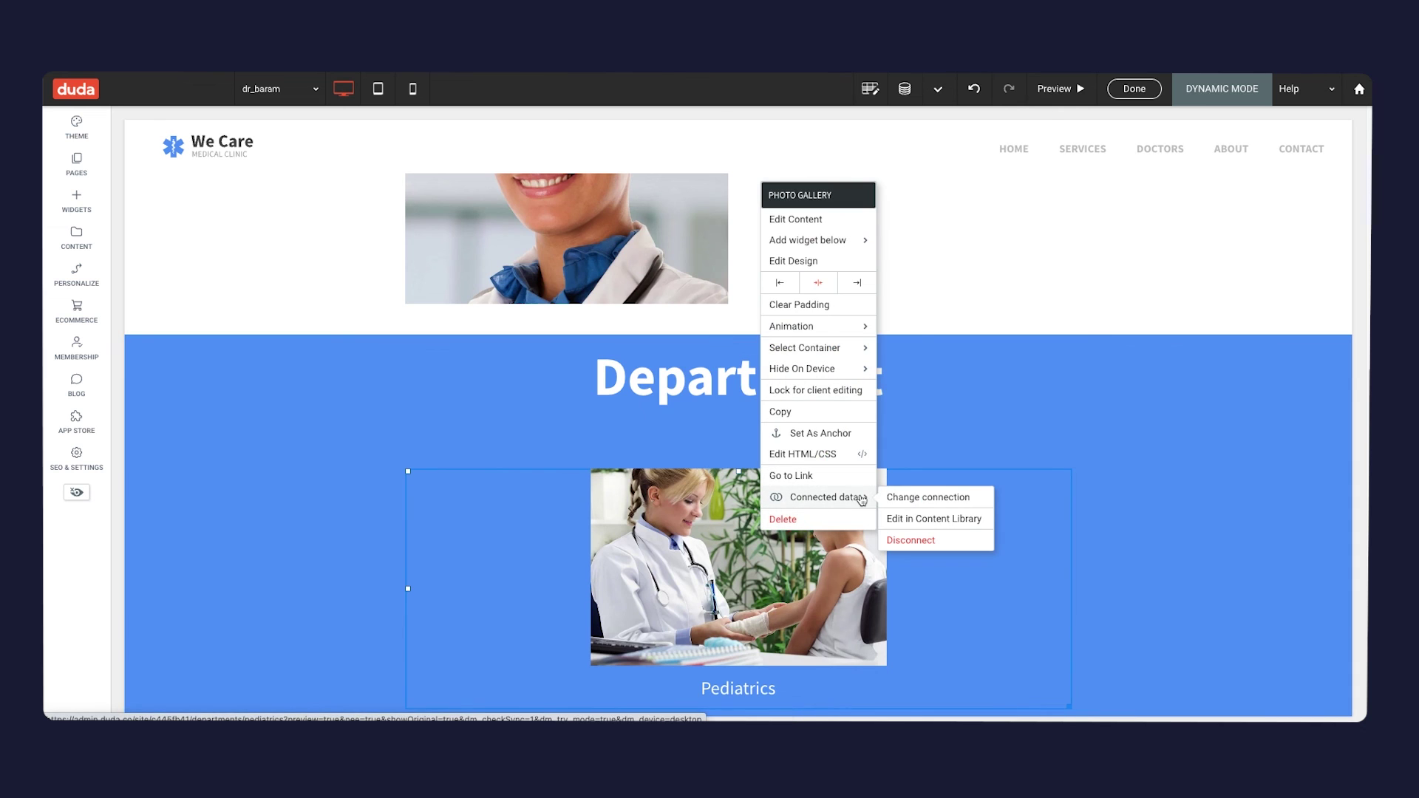
pyautogui.click(922, 502)
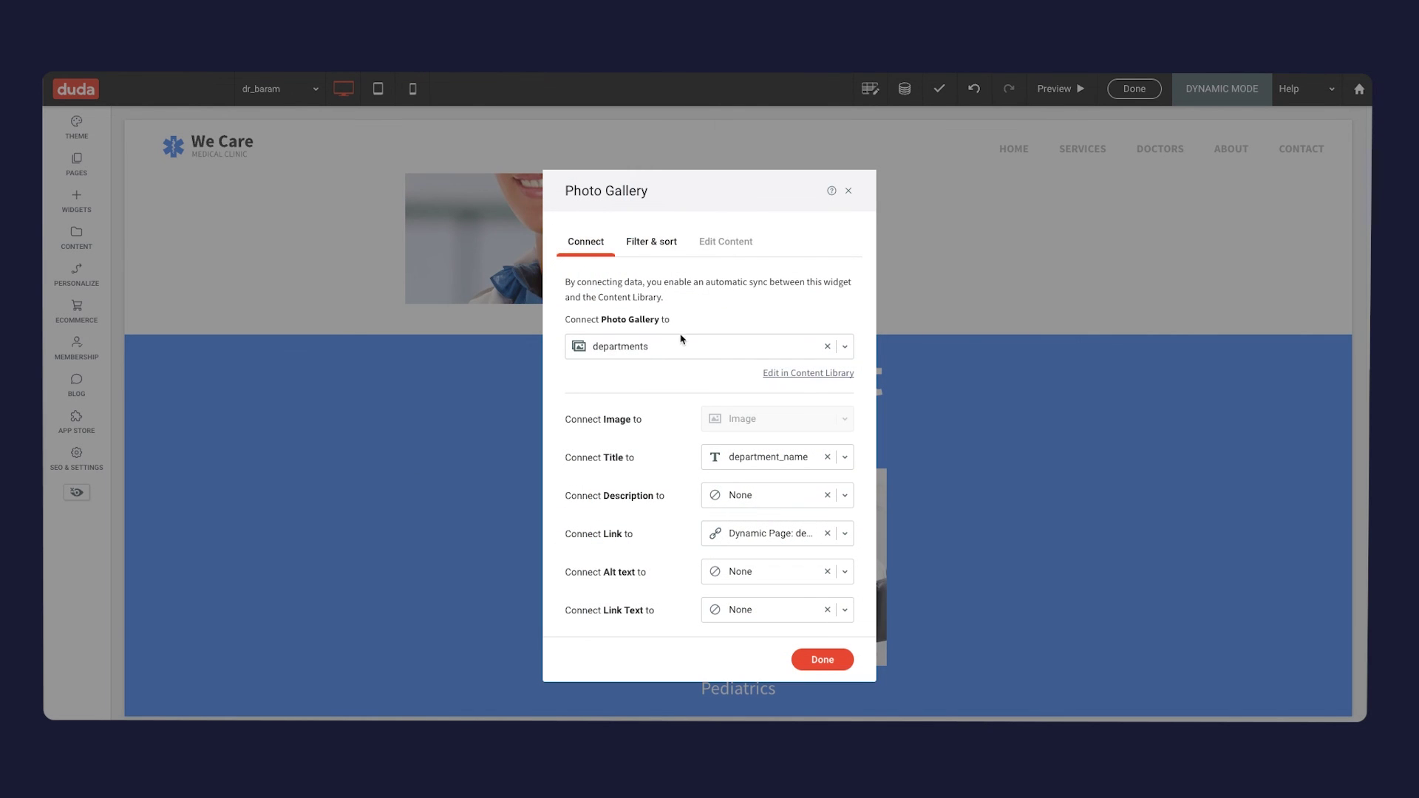
pyautogui.click(651, 244)
pyautogui.scroll(-1, 703, 348)
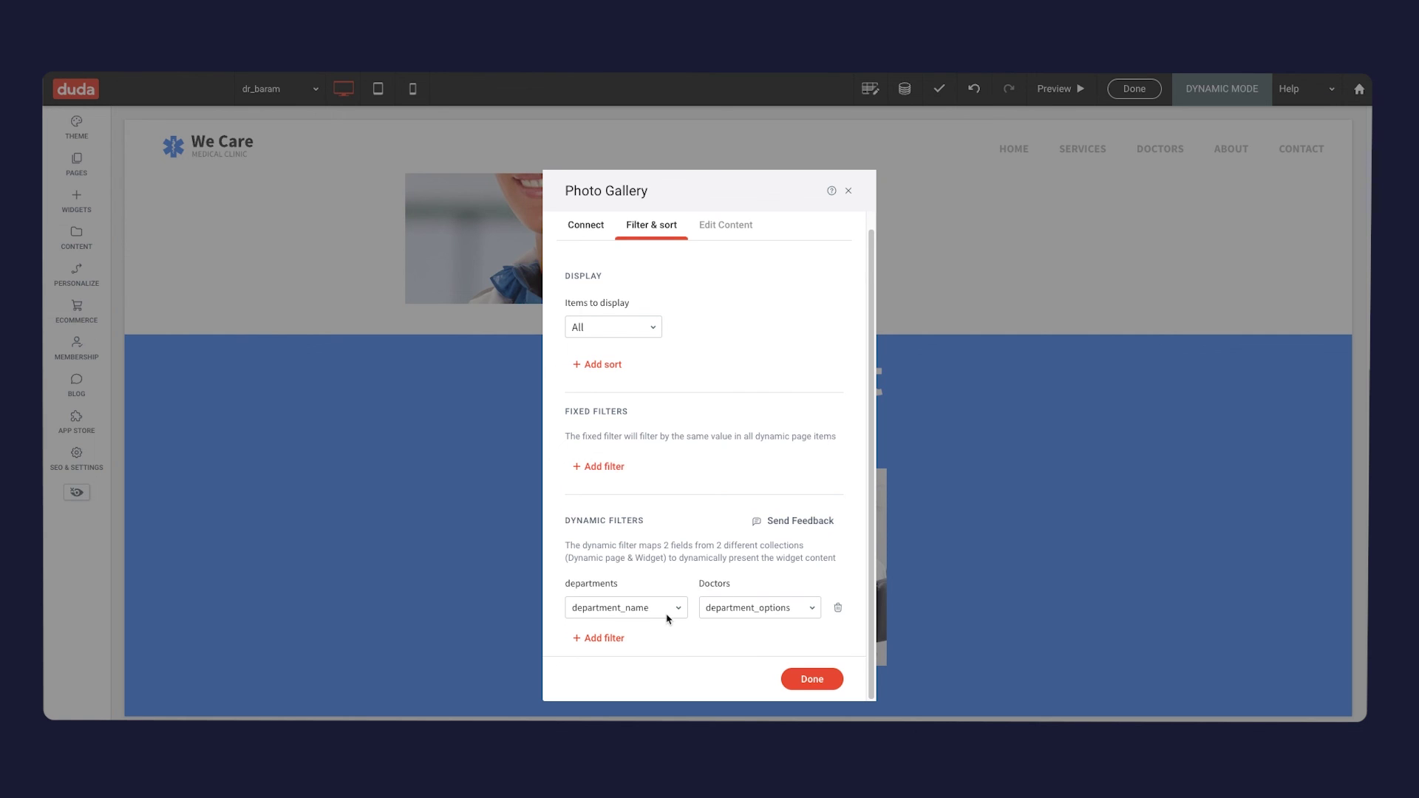
# Try switching the dynamic filter's departments field to dep_options and choosing a value for the fixed filter
pyautogui.click(667, 614)
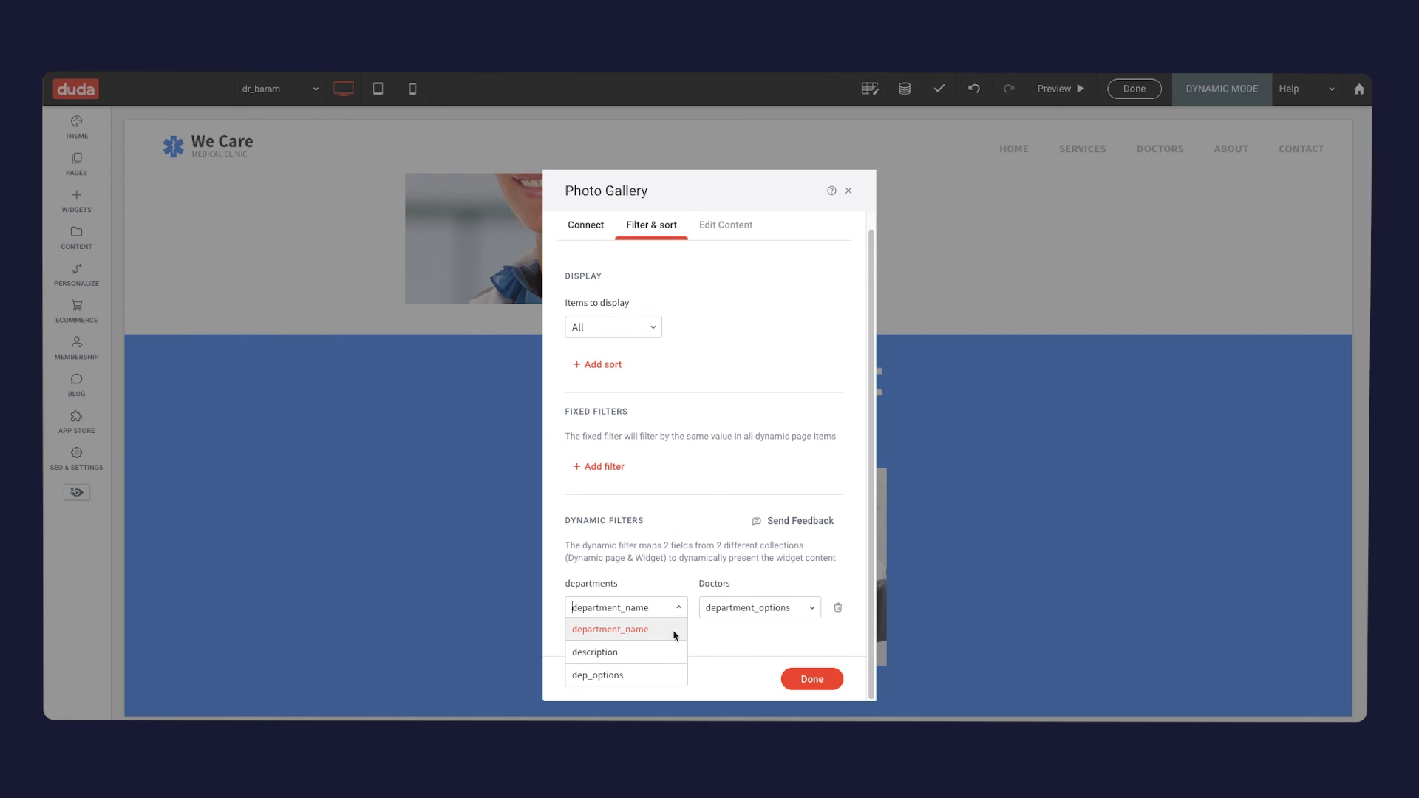
pyautogui.click(621, 675)
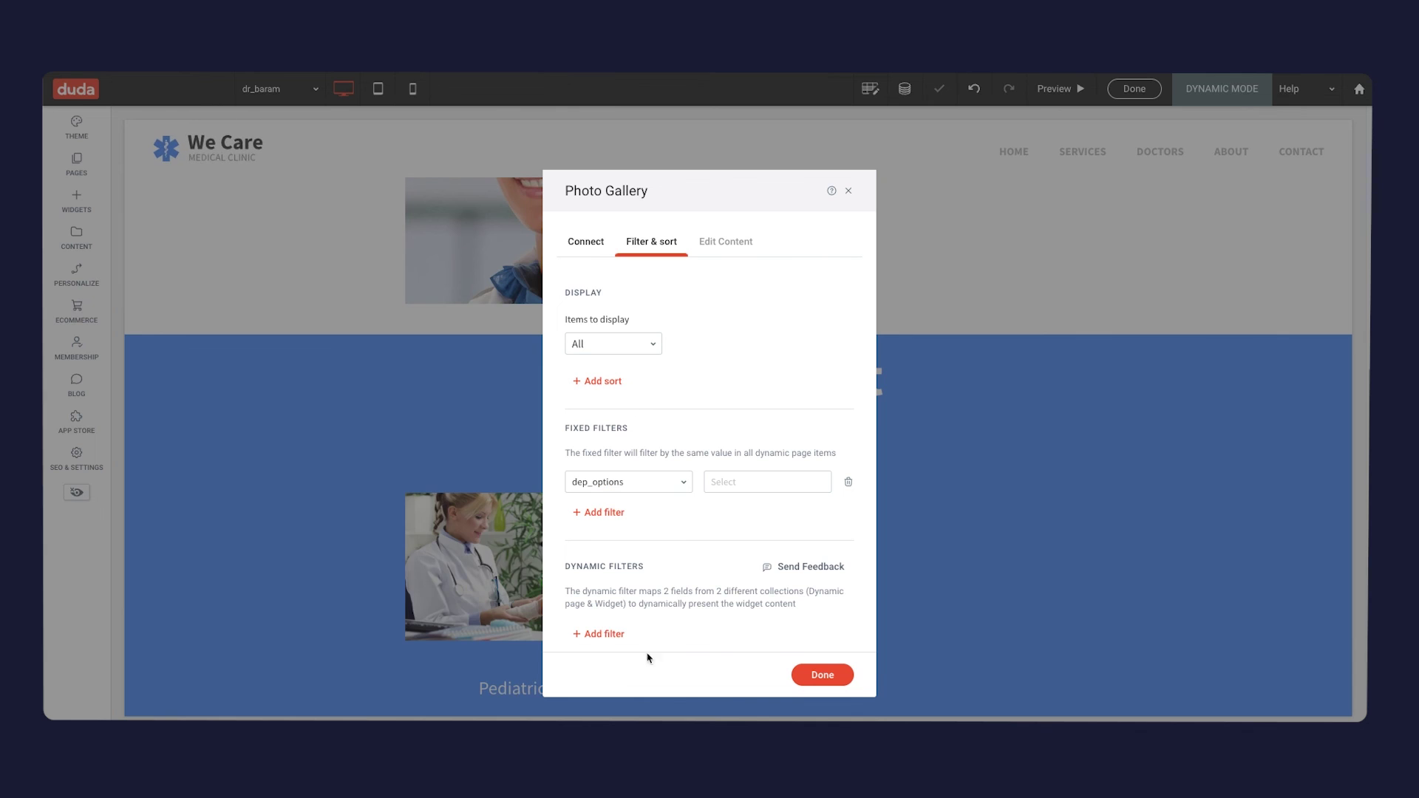
pyautogui.click(757, 484)
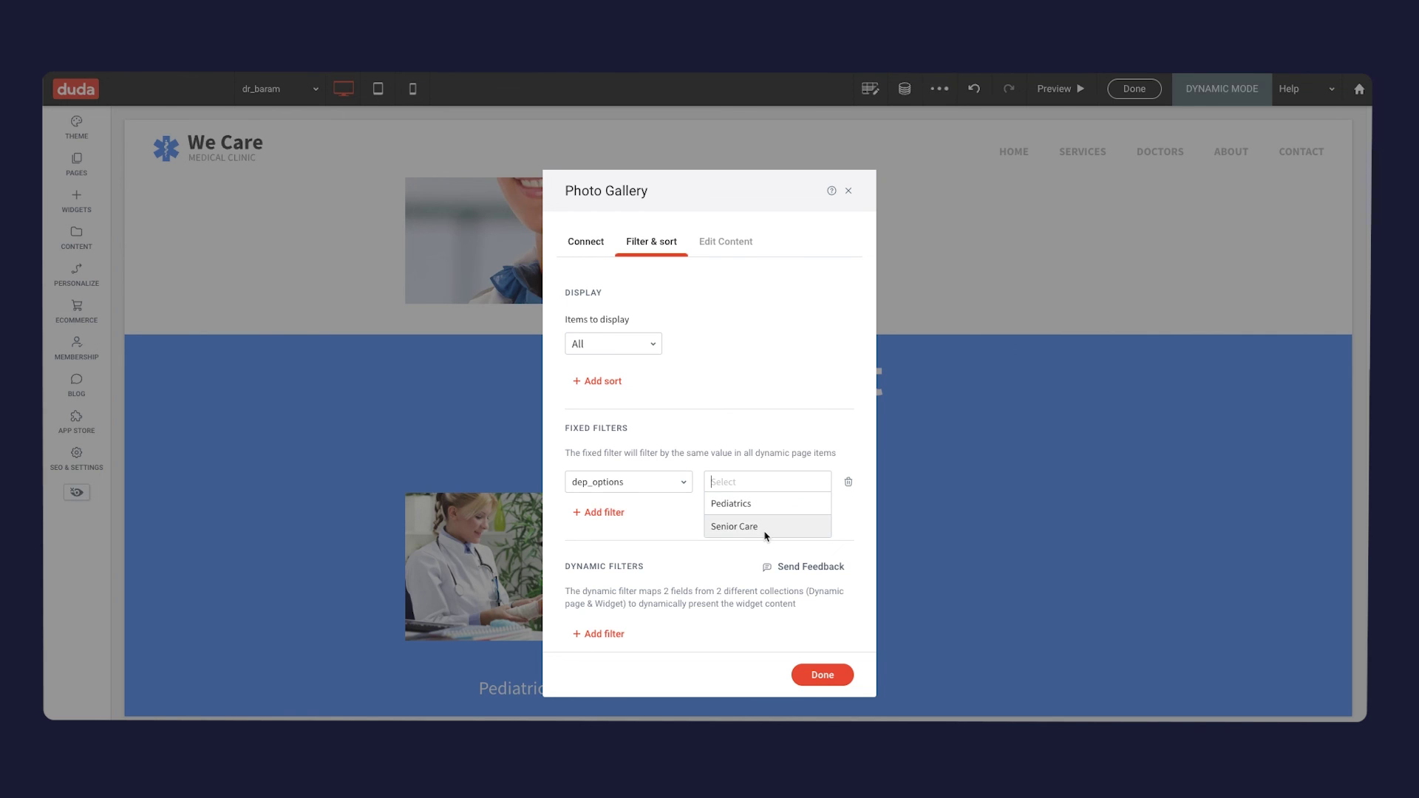
pyautogui.click(757, 509)
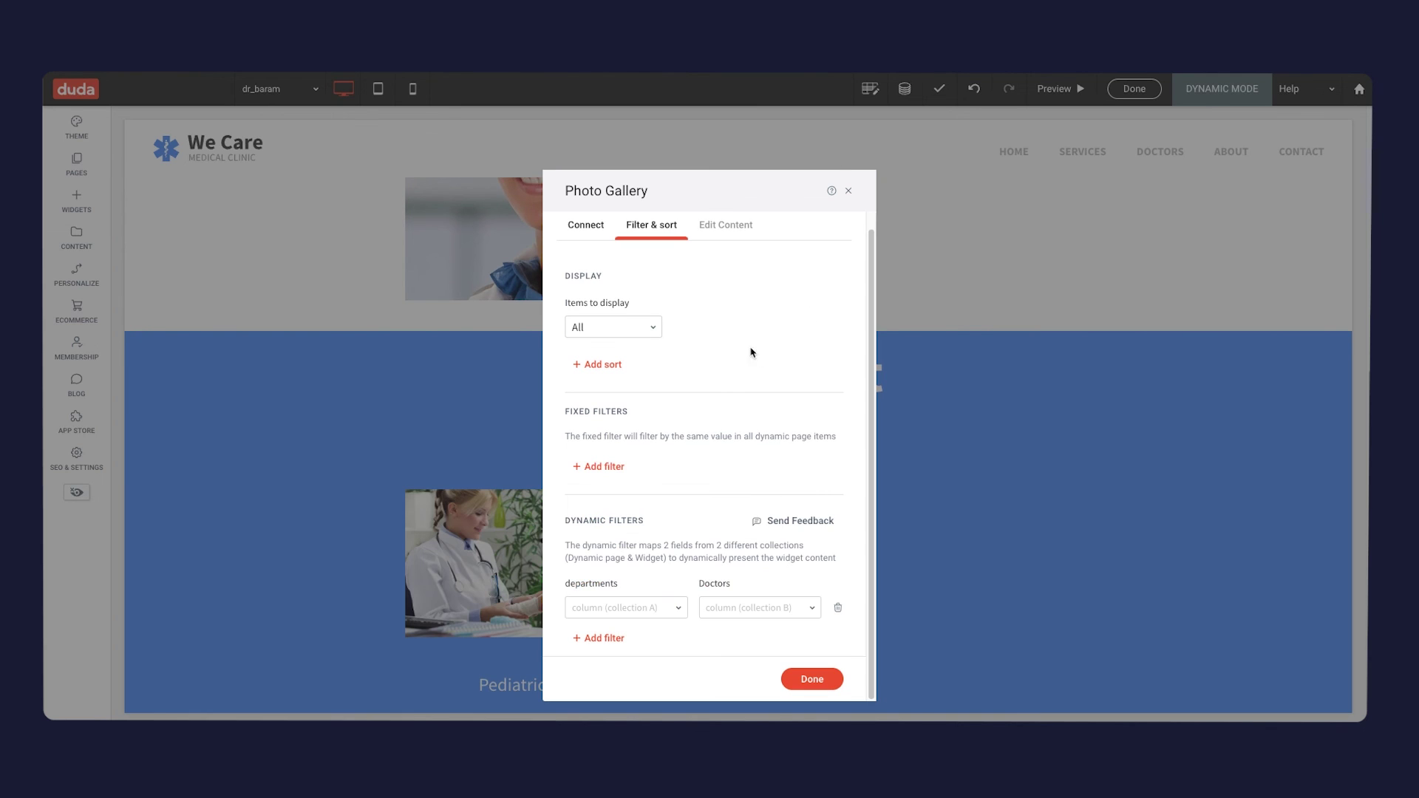
# Map dep_options from departments to department_options from Doctors as the gallery's dynamic filter, apply it, and check the Department section
pyautogui.click(673, 611)
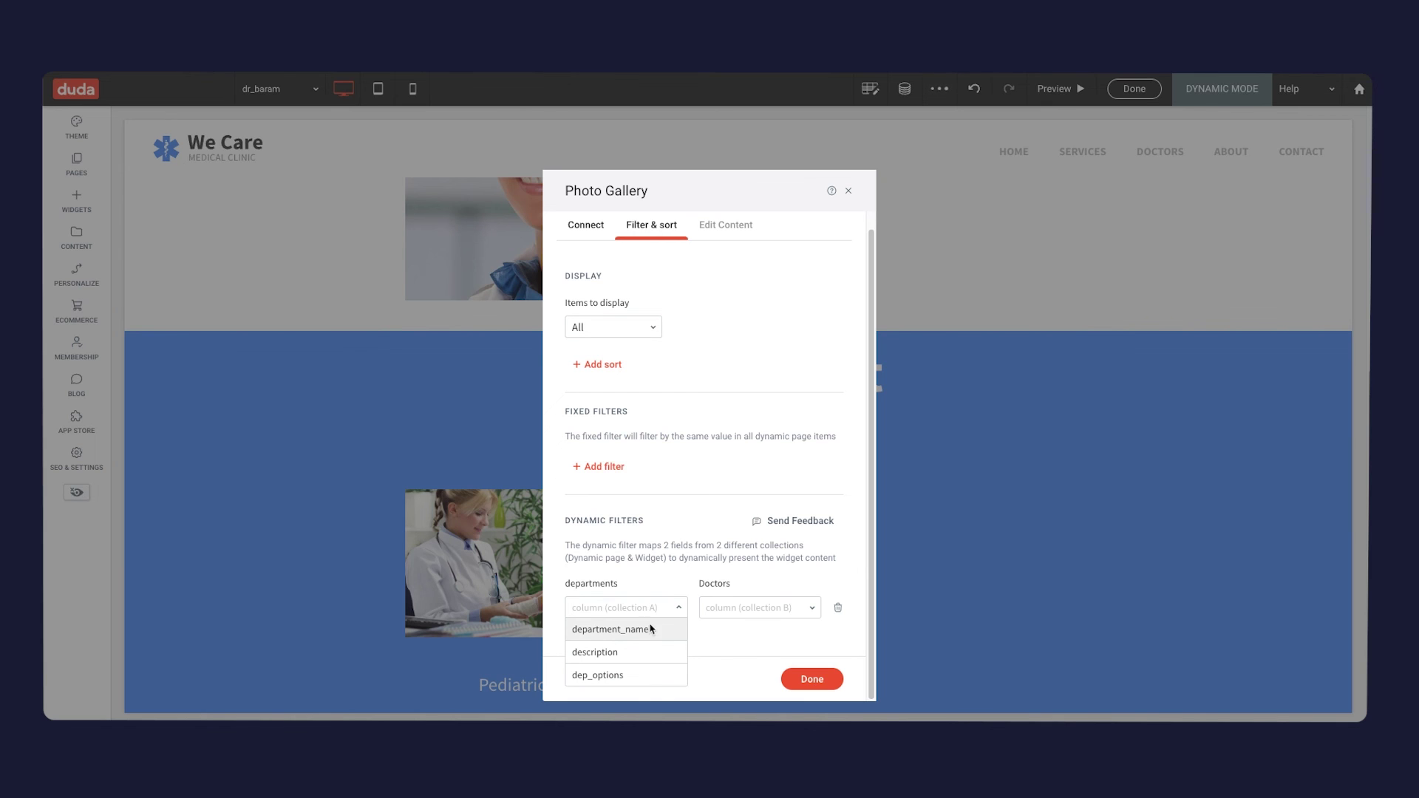
pyautogui.click(640, 676)
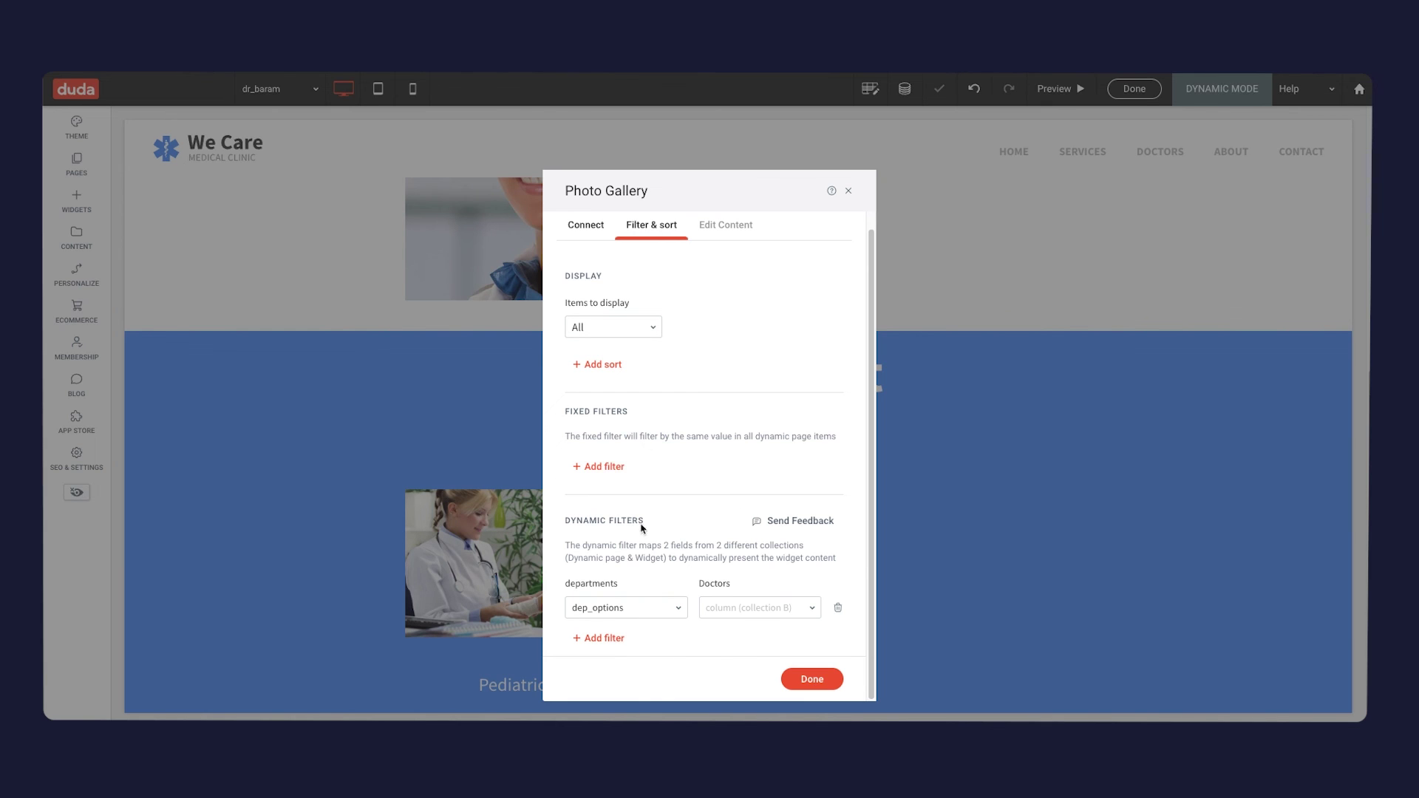
pyautogui.click(748, 614)
pyautogui.scroll(-1, 769, 481)
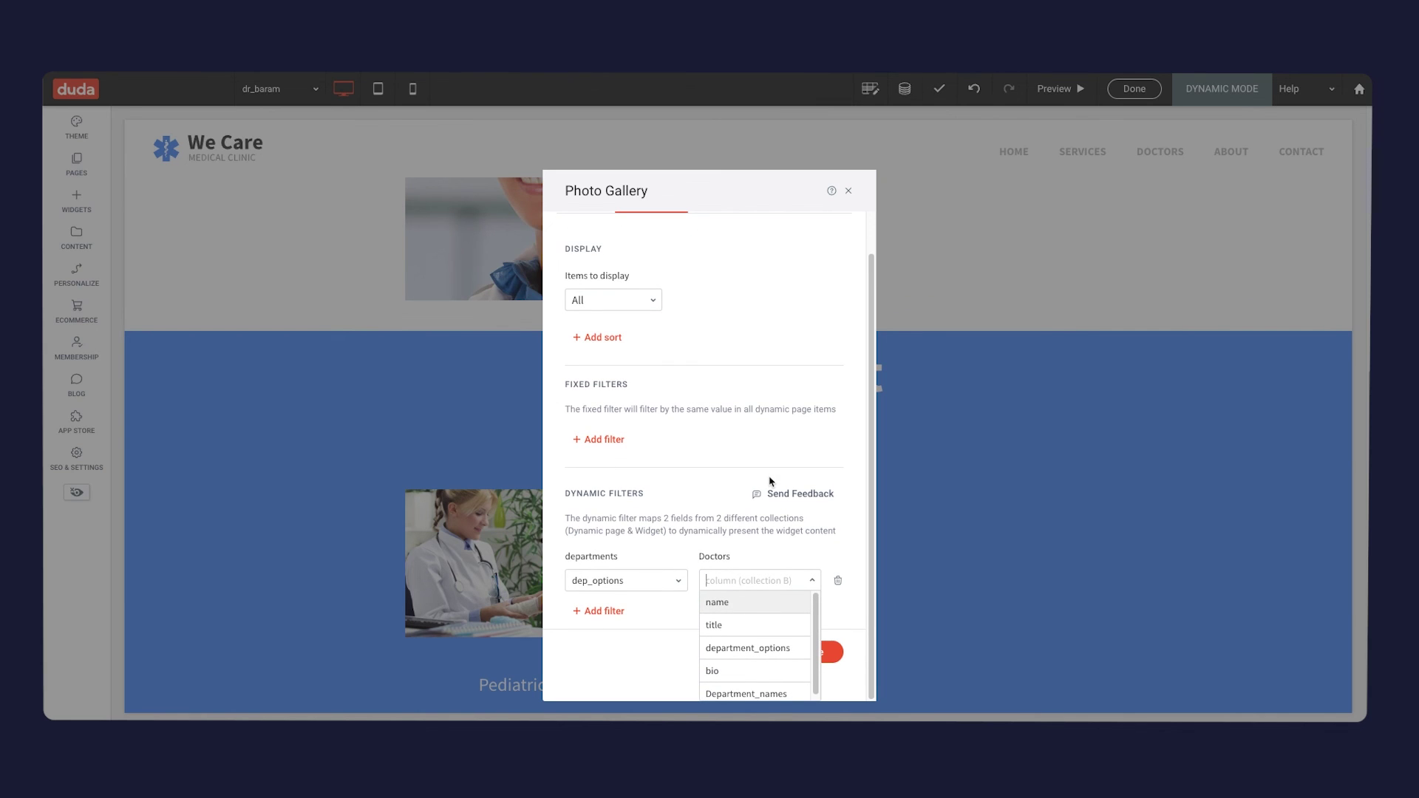
pyautogui.click(758, 653)
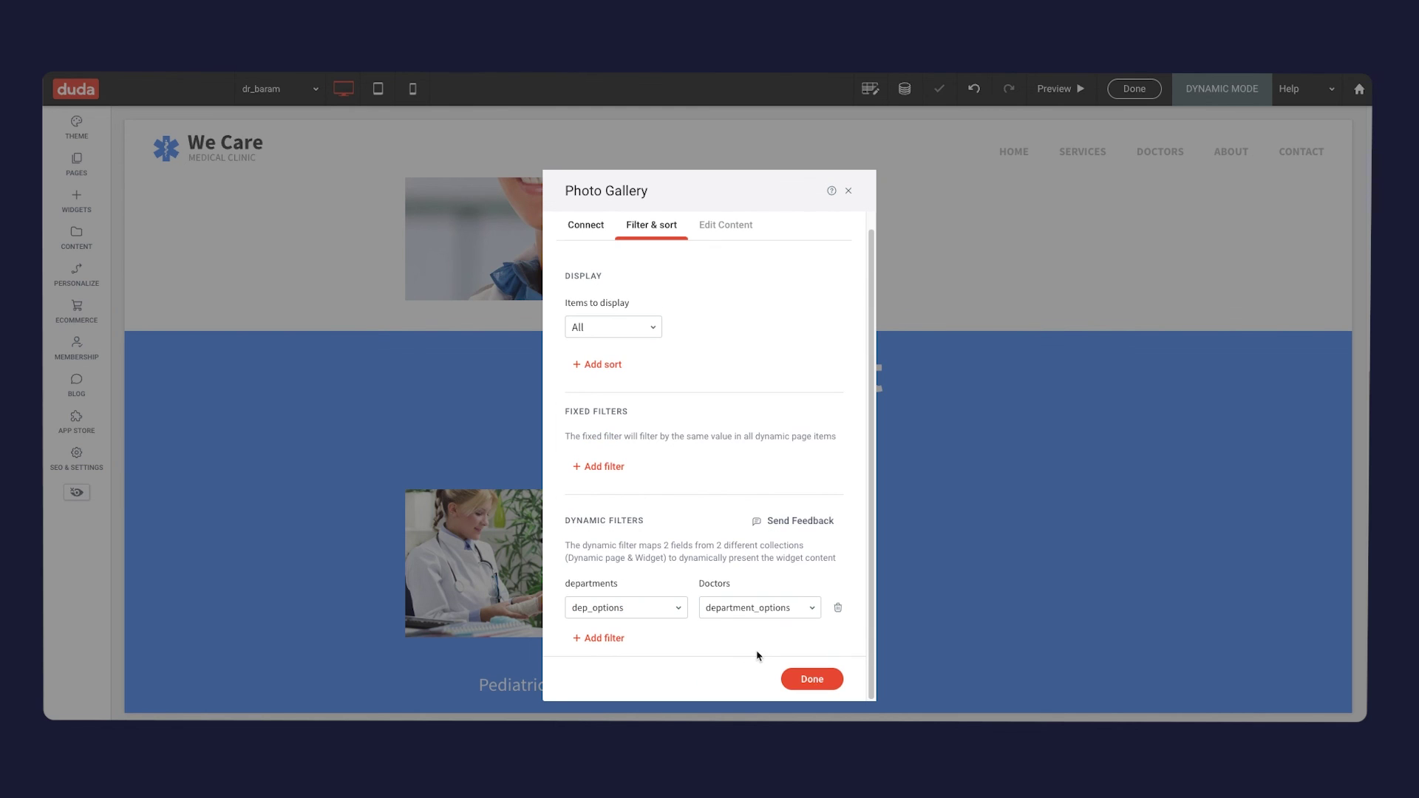
pyautogui.click(811, 678)
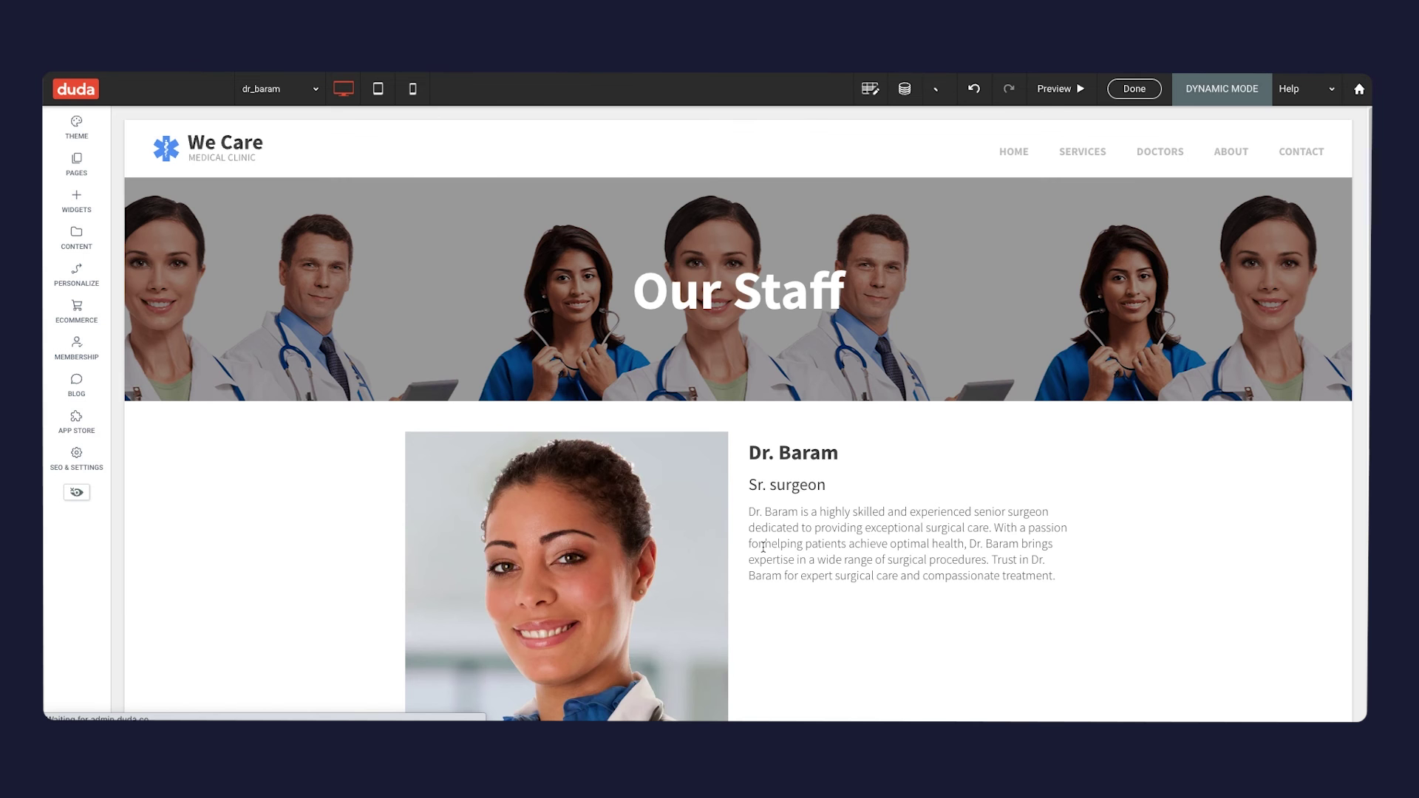
pyautogui.scroll(-5, 765, 553)
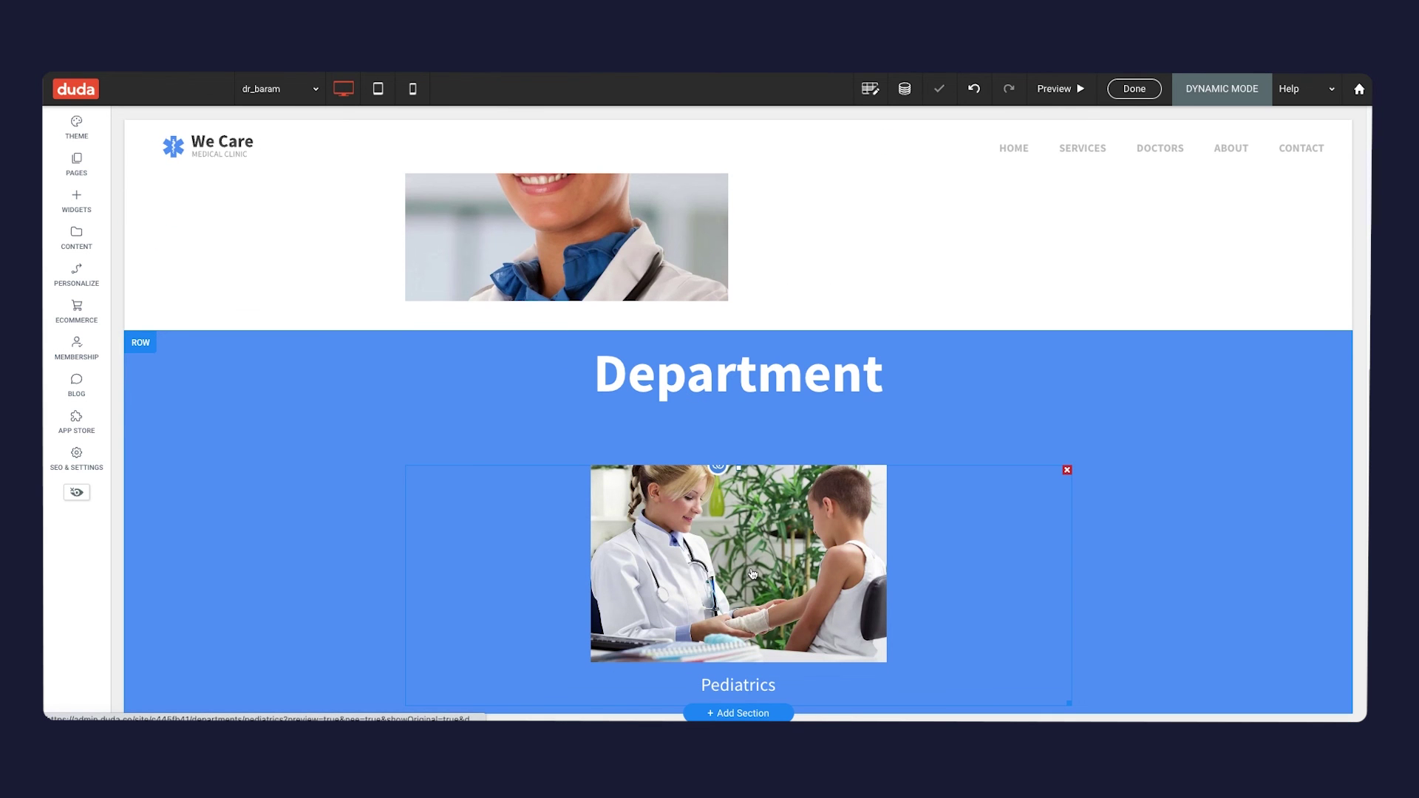